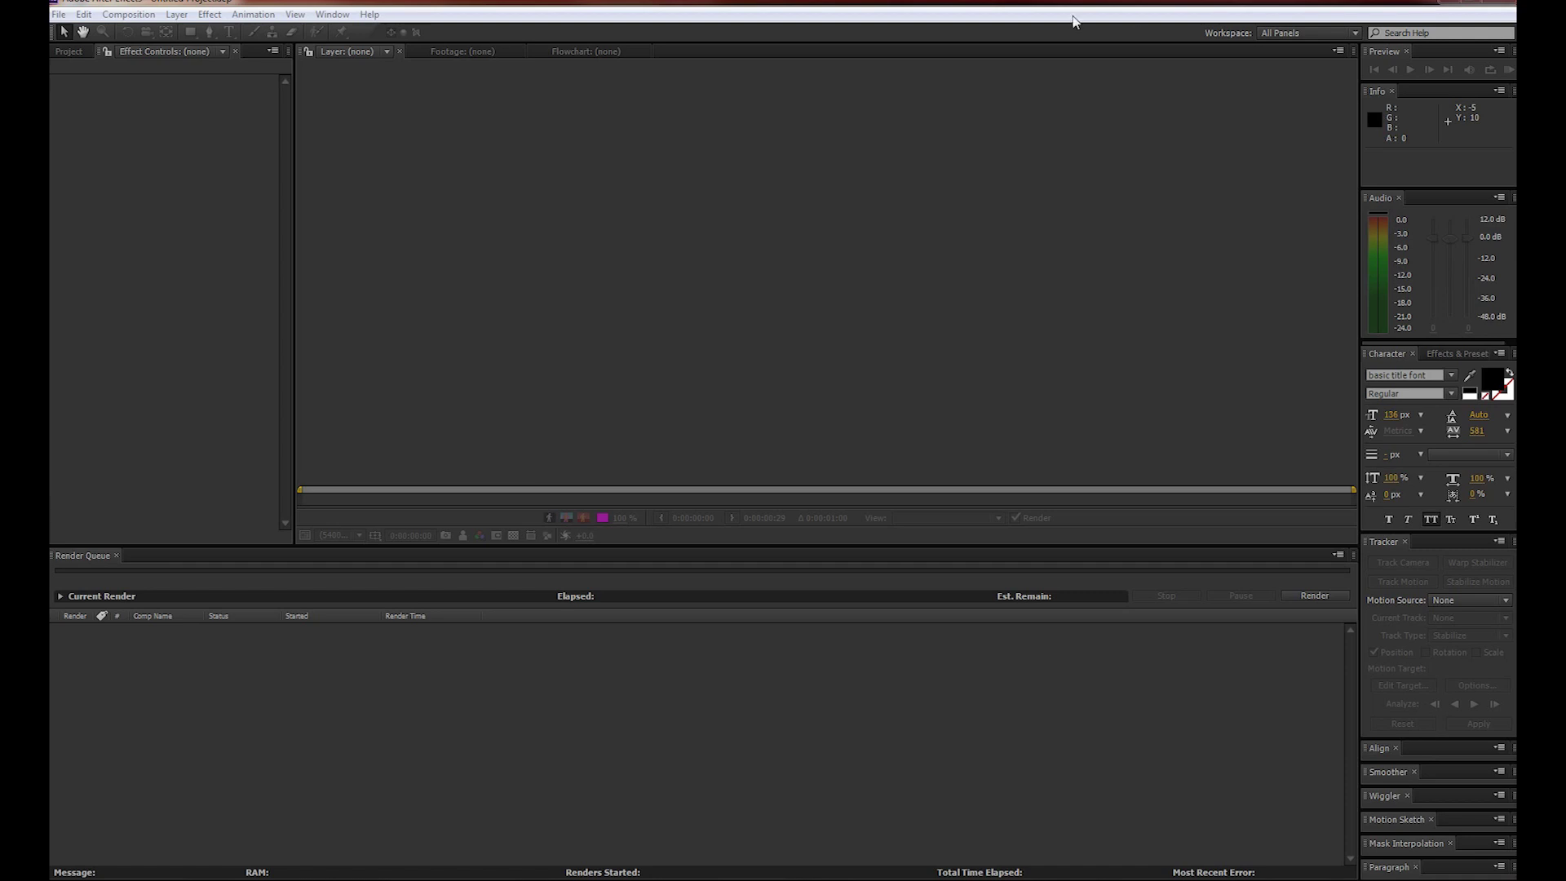
# Step: Create Comp 3 with the HDTV 1080 29.97 preset, 20 seconds long, on a white background
pyautogui.click(1046, 18)
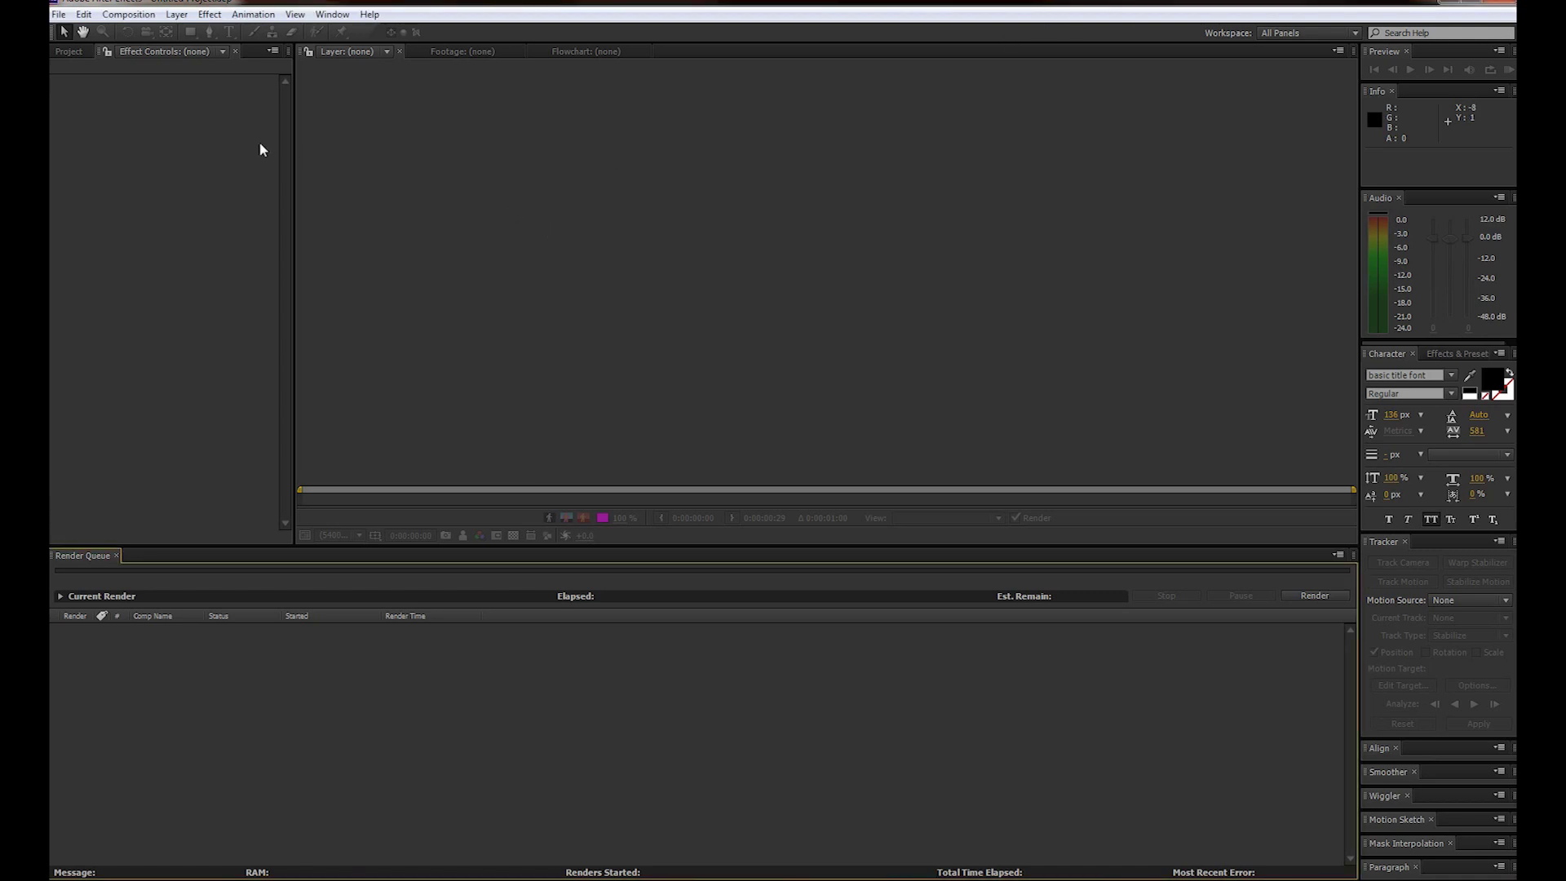
pyautogui.click(132, 17)
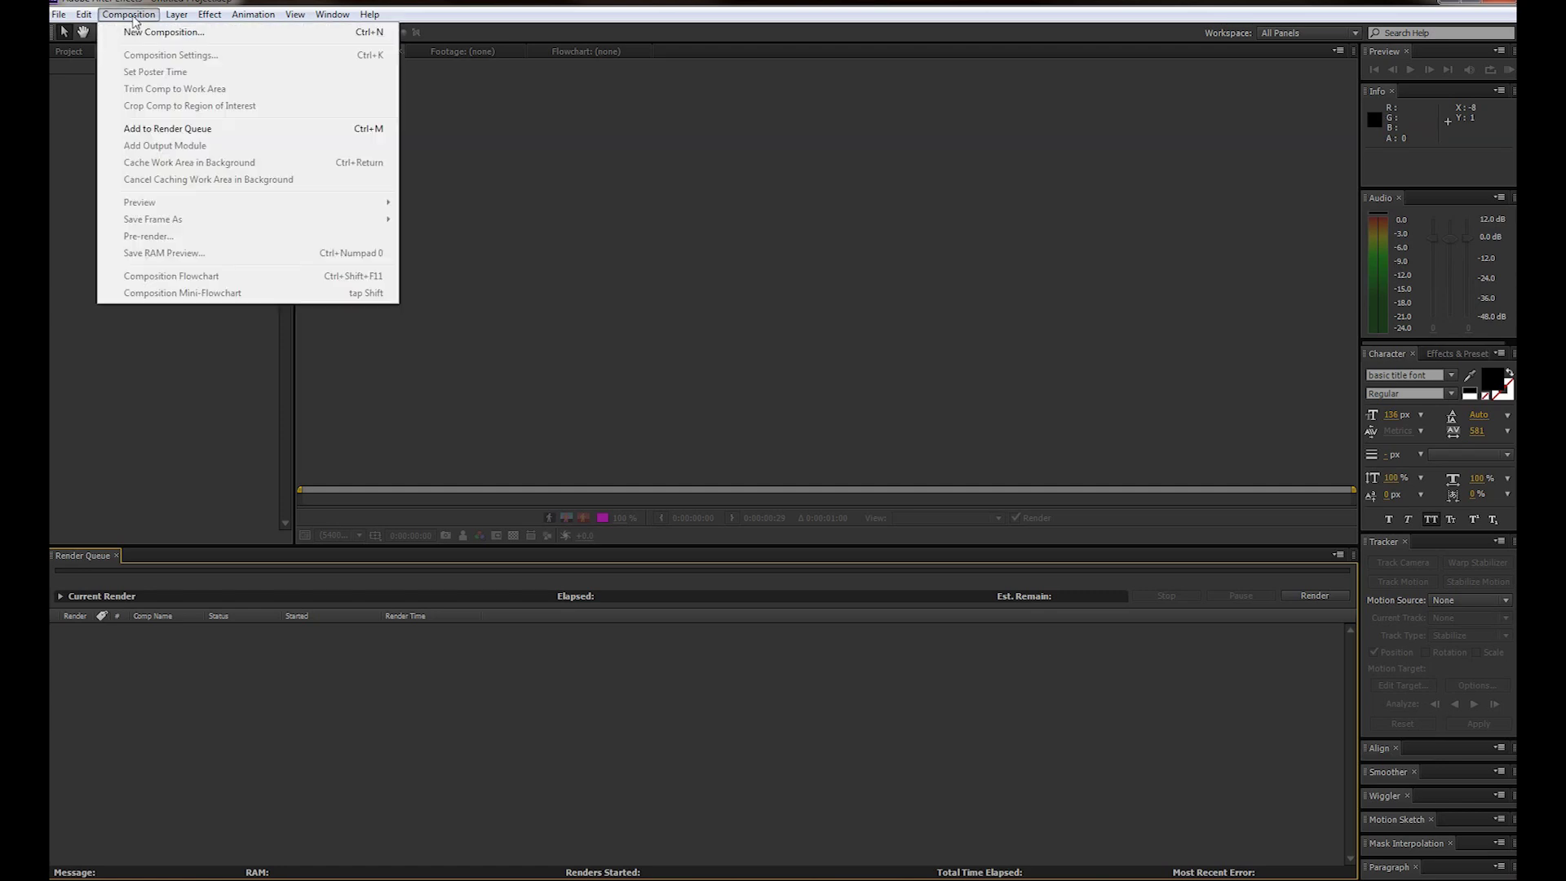
pyautogui.click(141, 36)
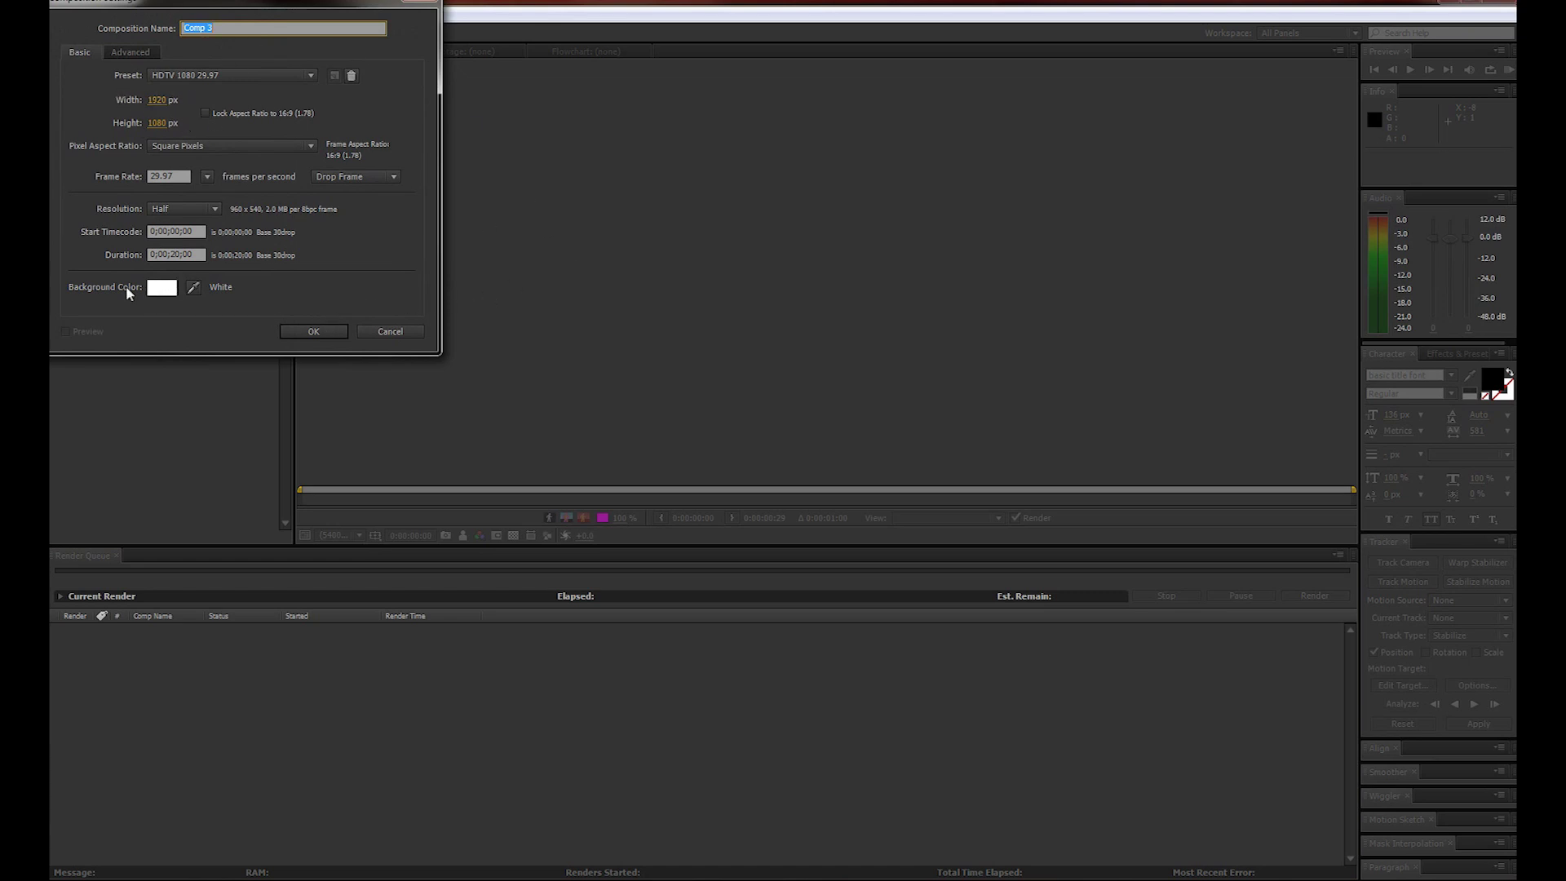
pyautogui.click(327, 332)
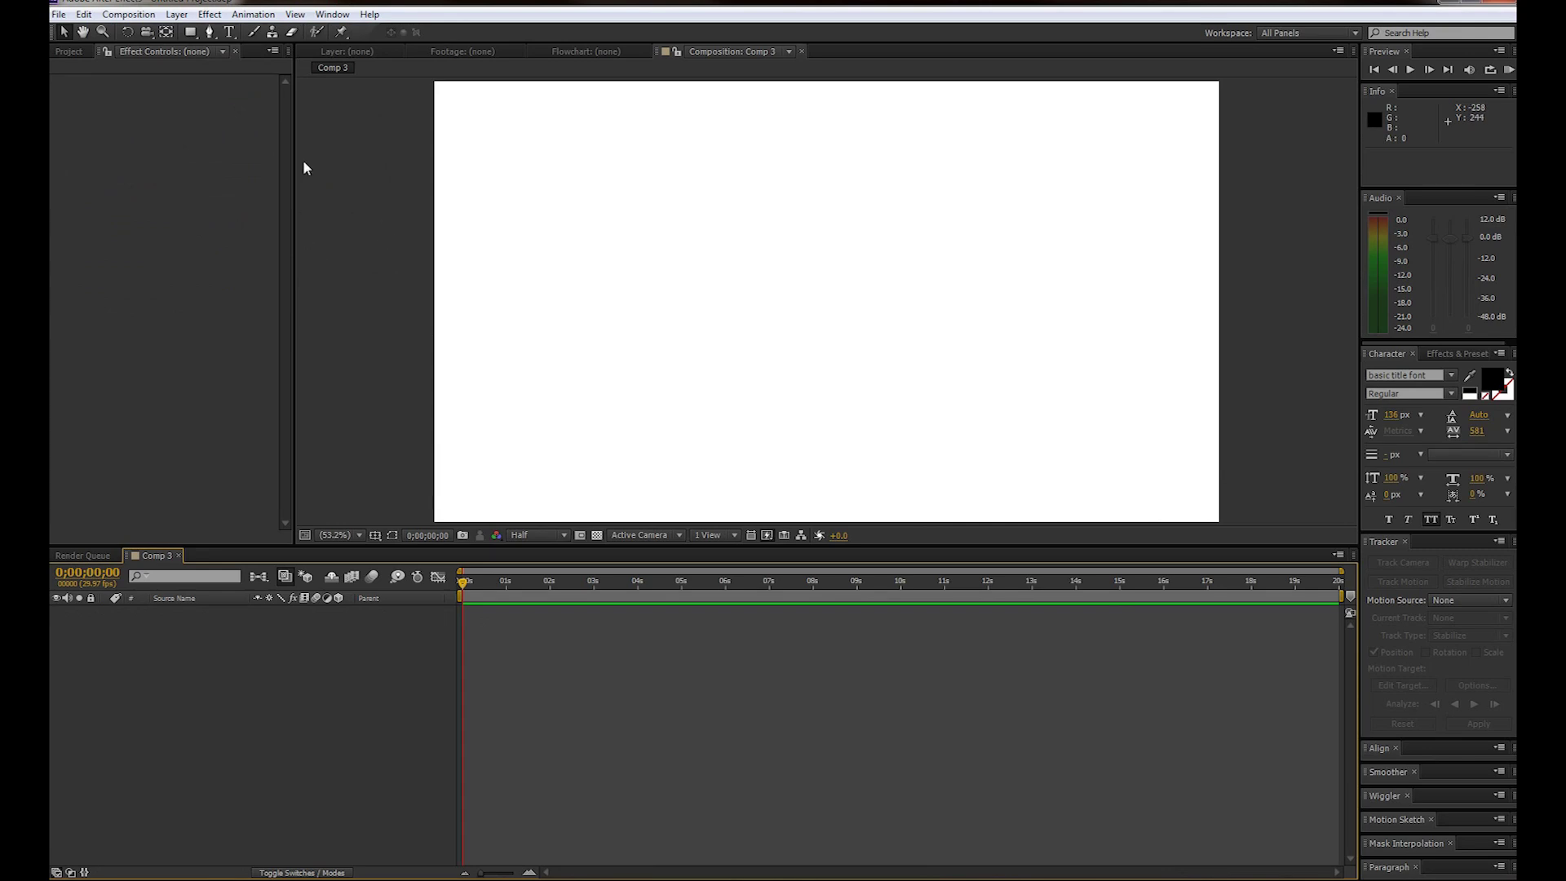
# Step: Add a GAMPLAY text layer and trim it to end around 2 seconds
pyautogui.click(176, 15)
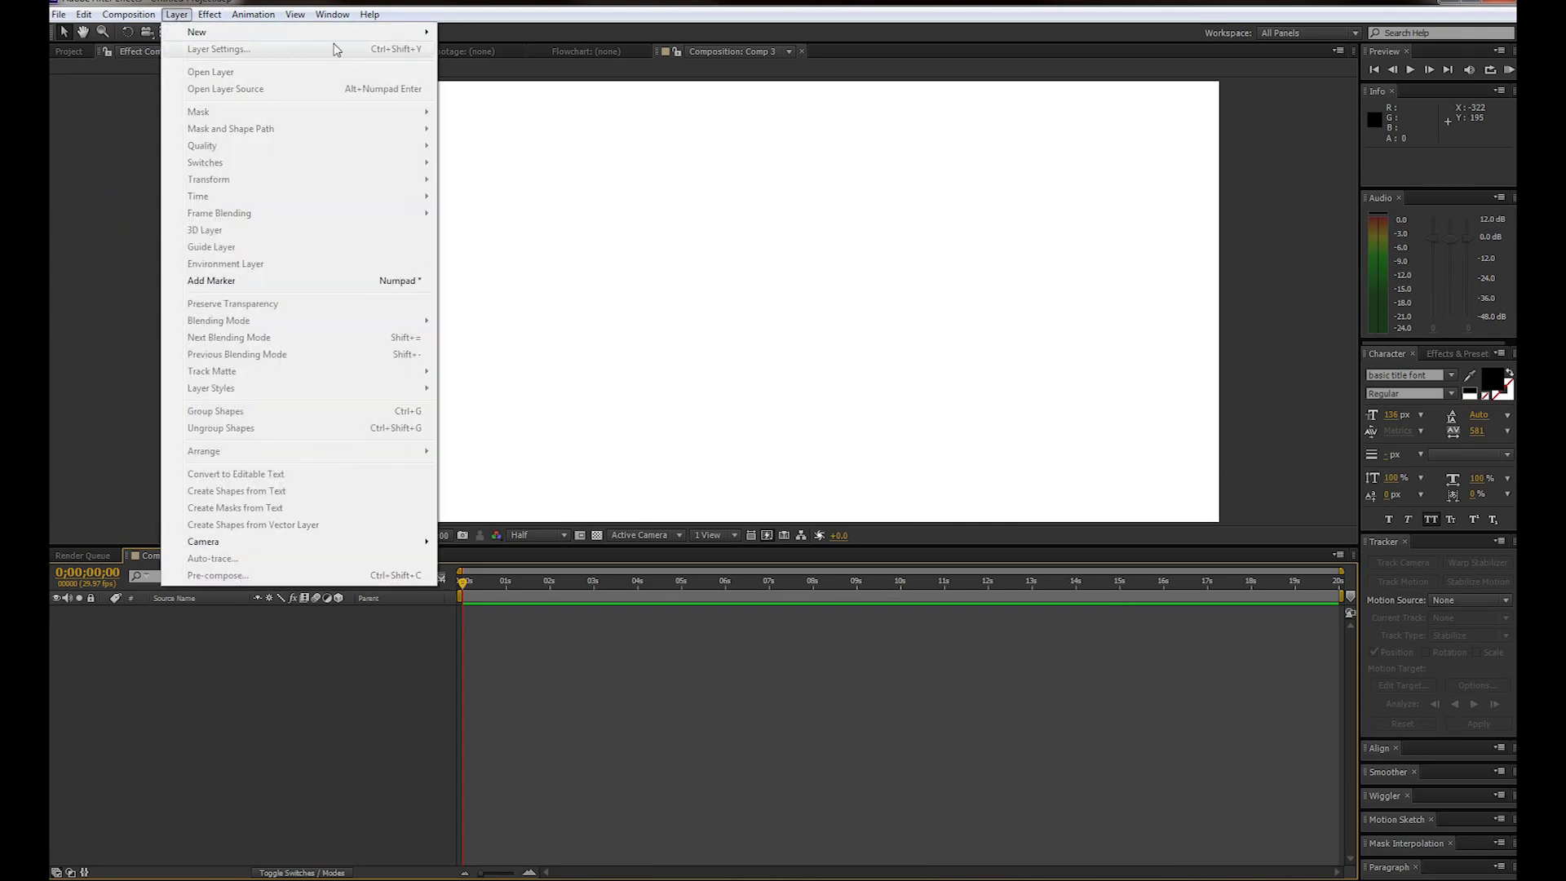
pyautogui.moveTo(416, 33)
pyautogui.click(469, 32)
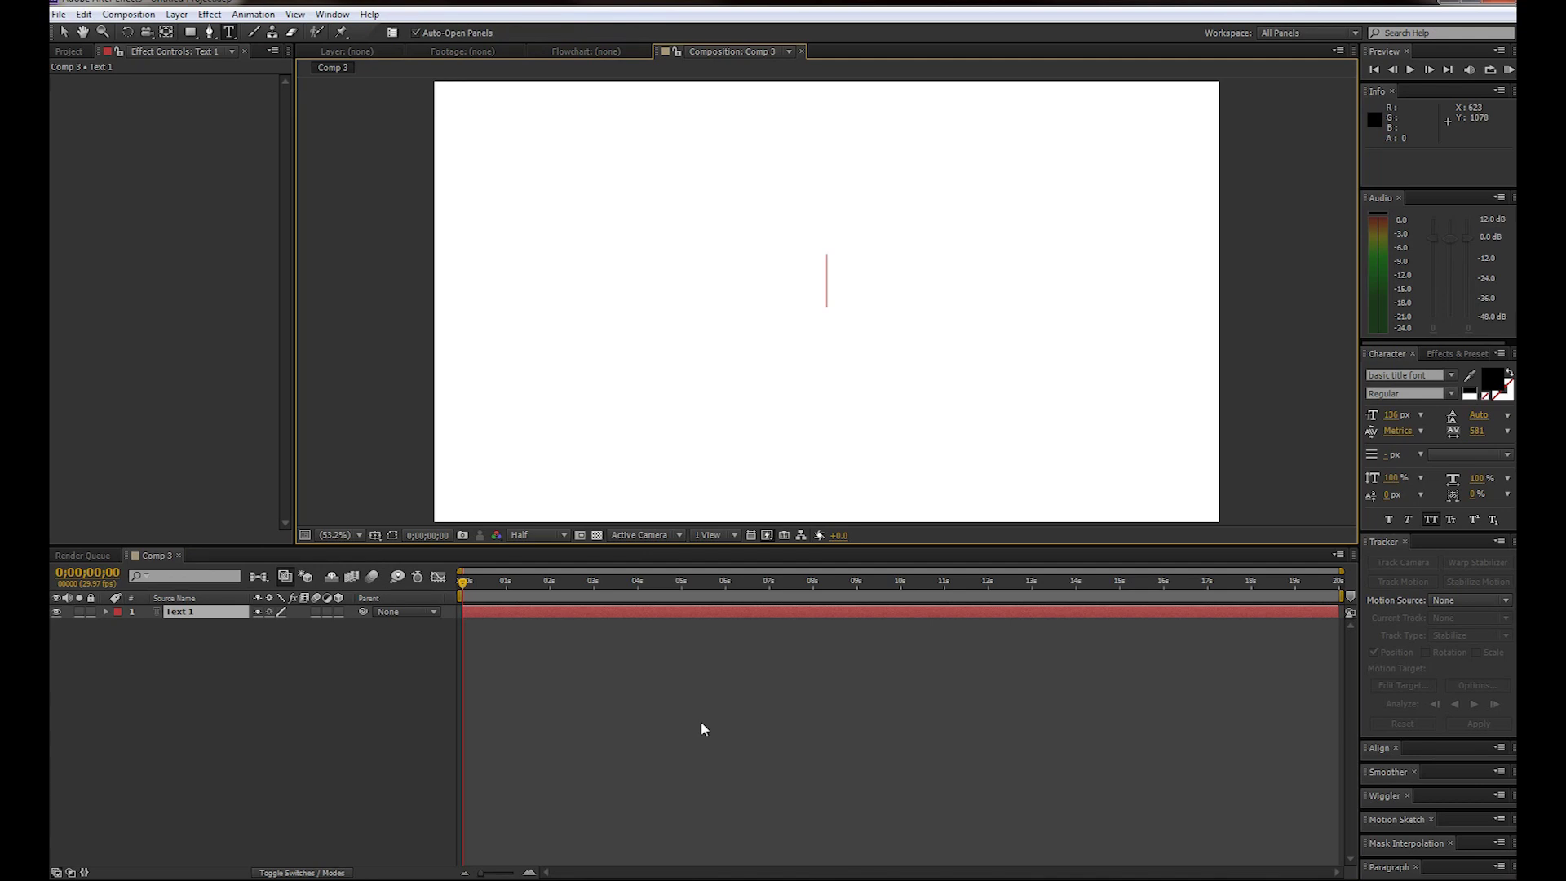
pyautogui.write('GAMPLAY')
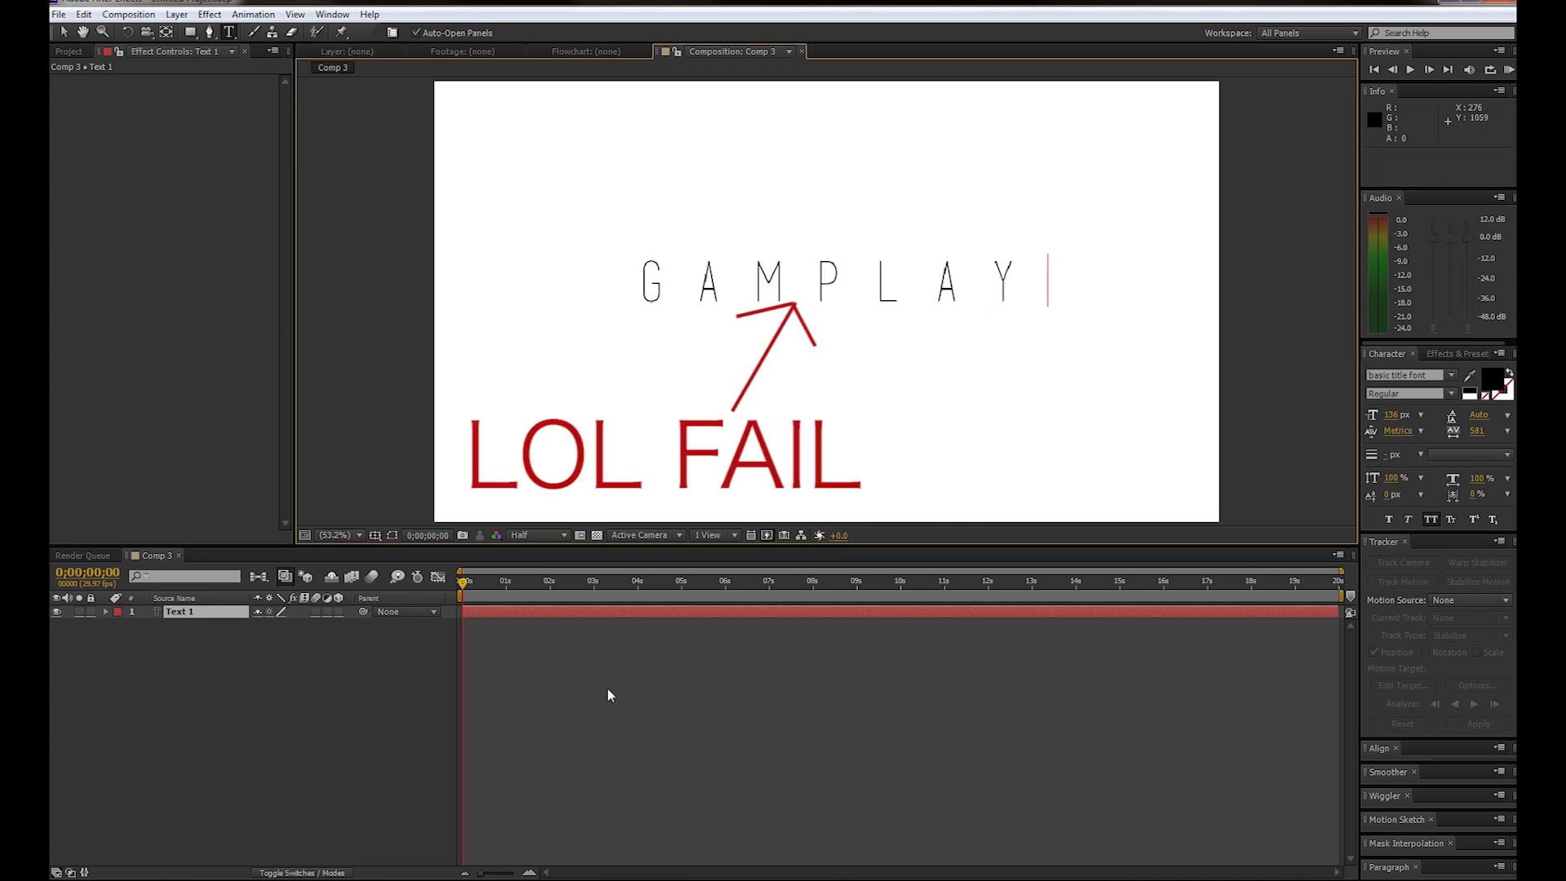
pyautogui.moveTo(1337, 611); pyautogui.dragTo(573, 628)
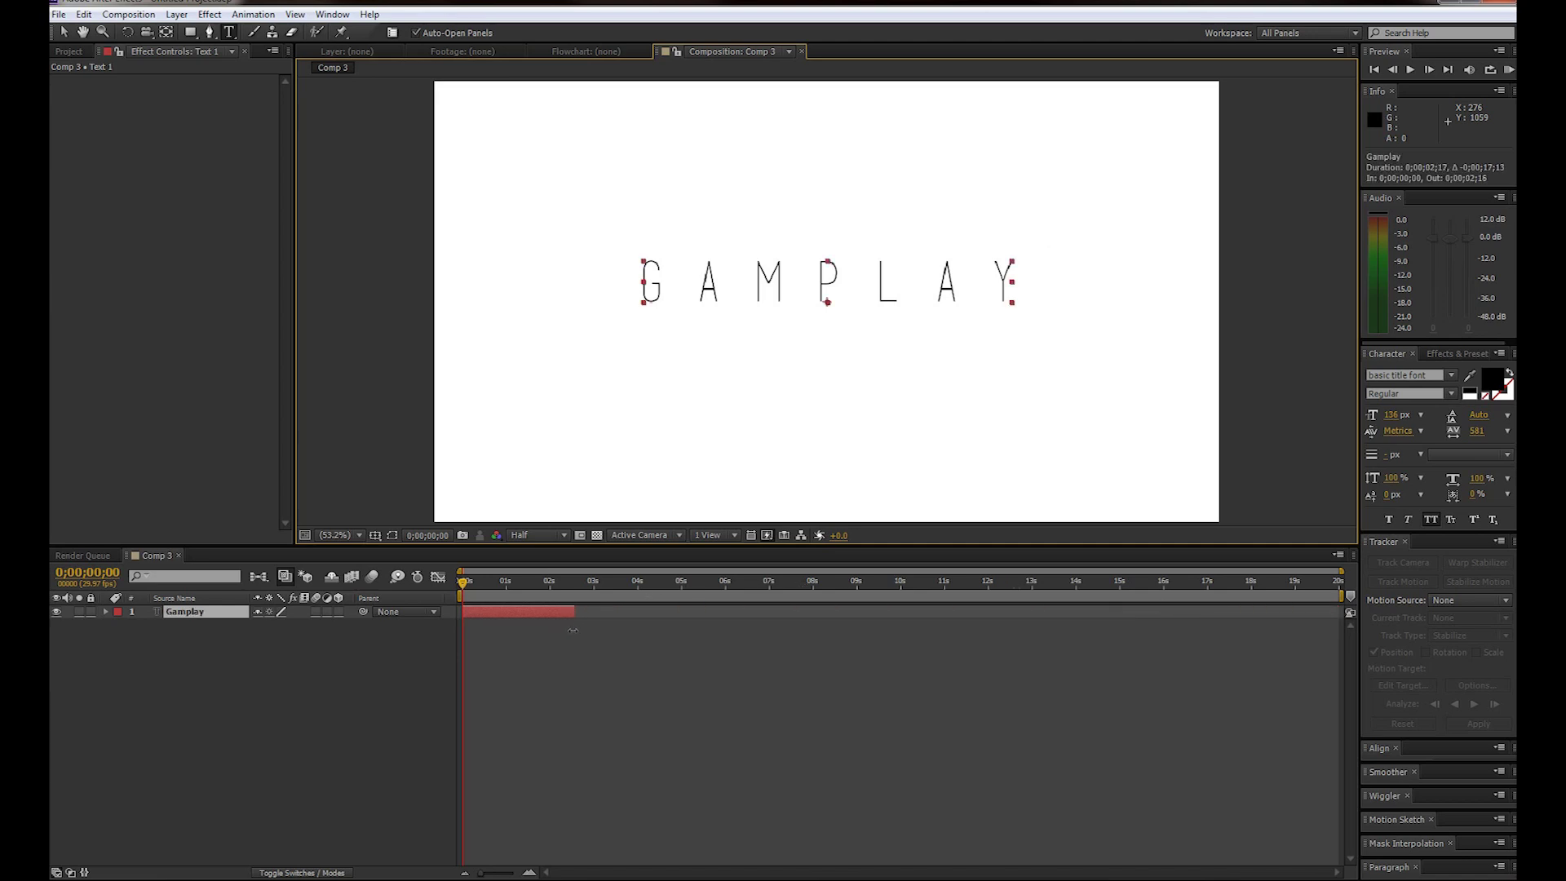
# Step: Add a second text layer reading GLITCHES
pyautogui.click(176, 14)
pyautogui.moveTo(319, 34)
pyautogui.click(477, 33)
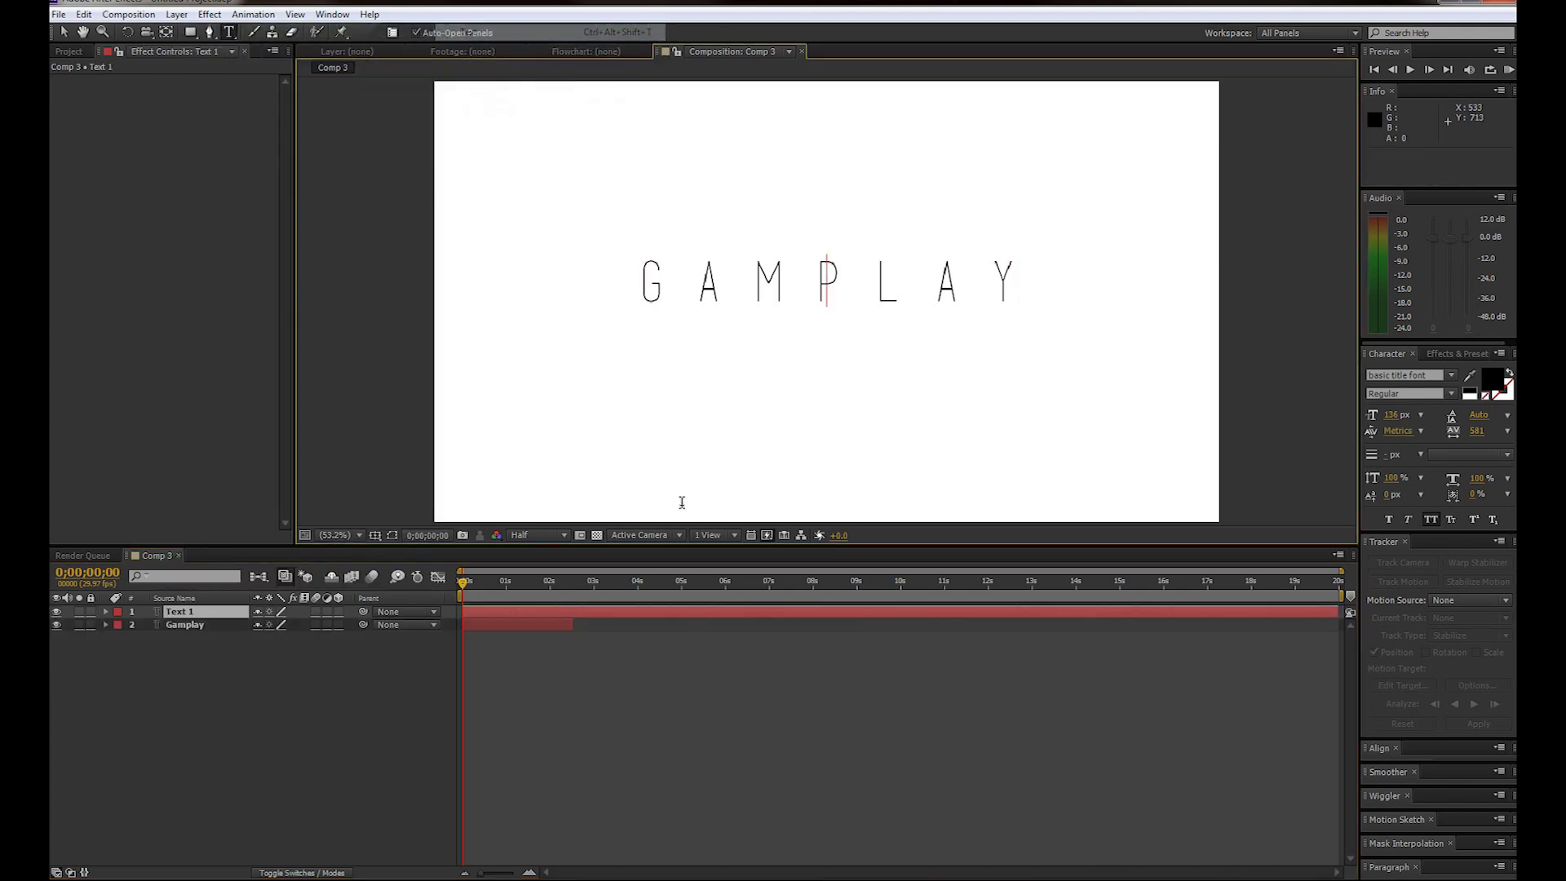
pyautogui.click(188, 611)
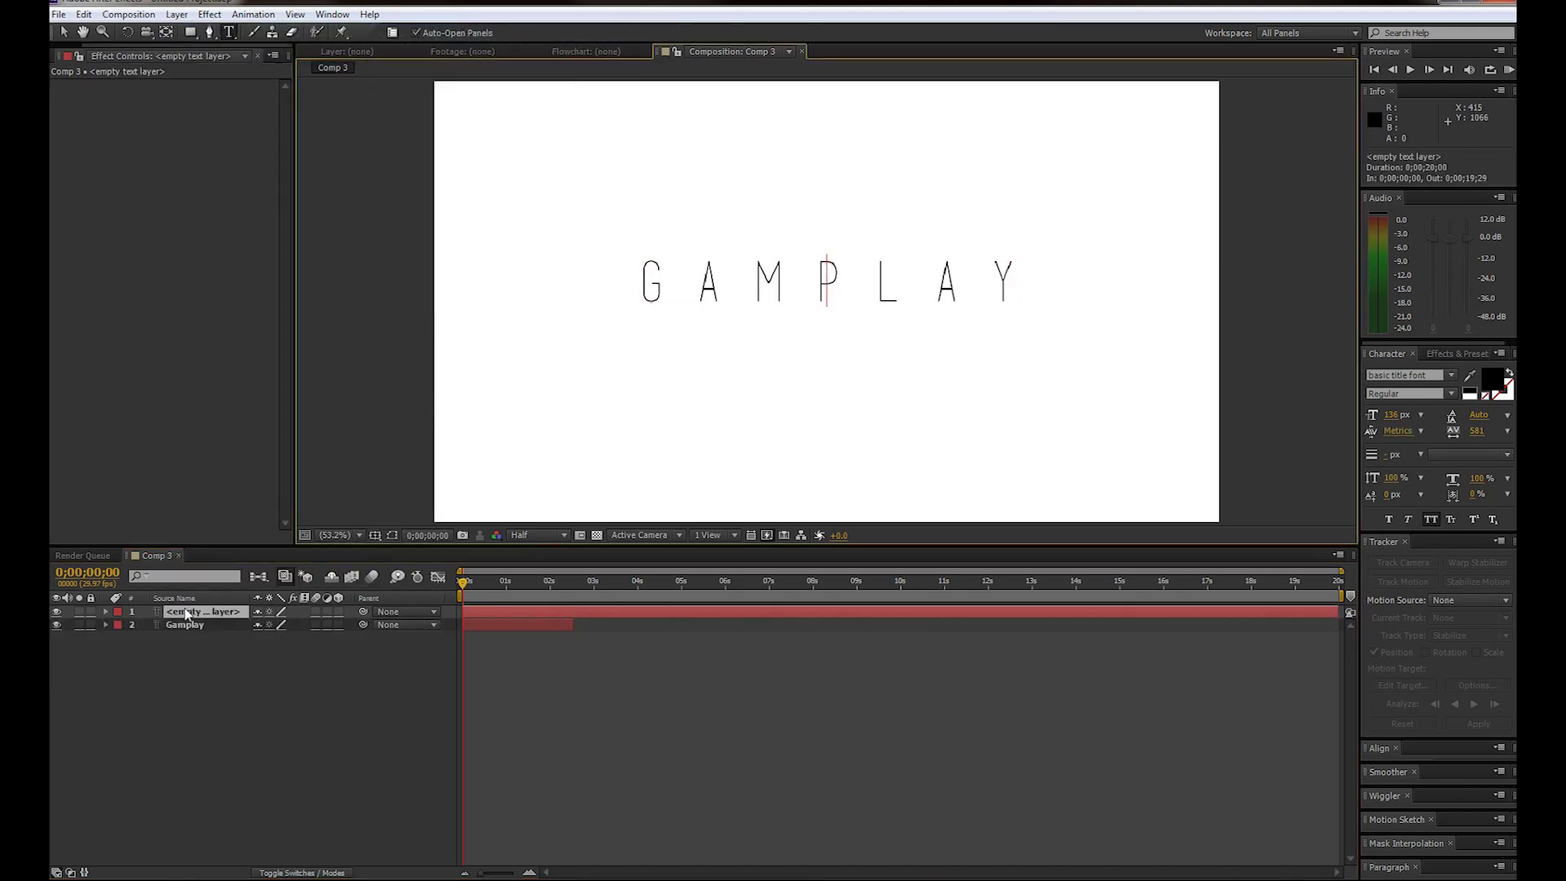
pyautogui.write('GLITCHES')
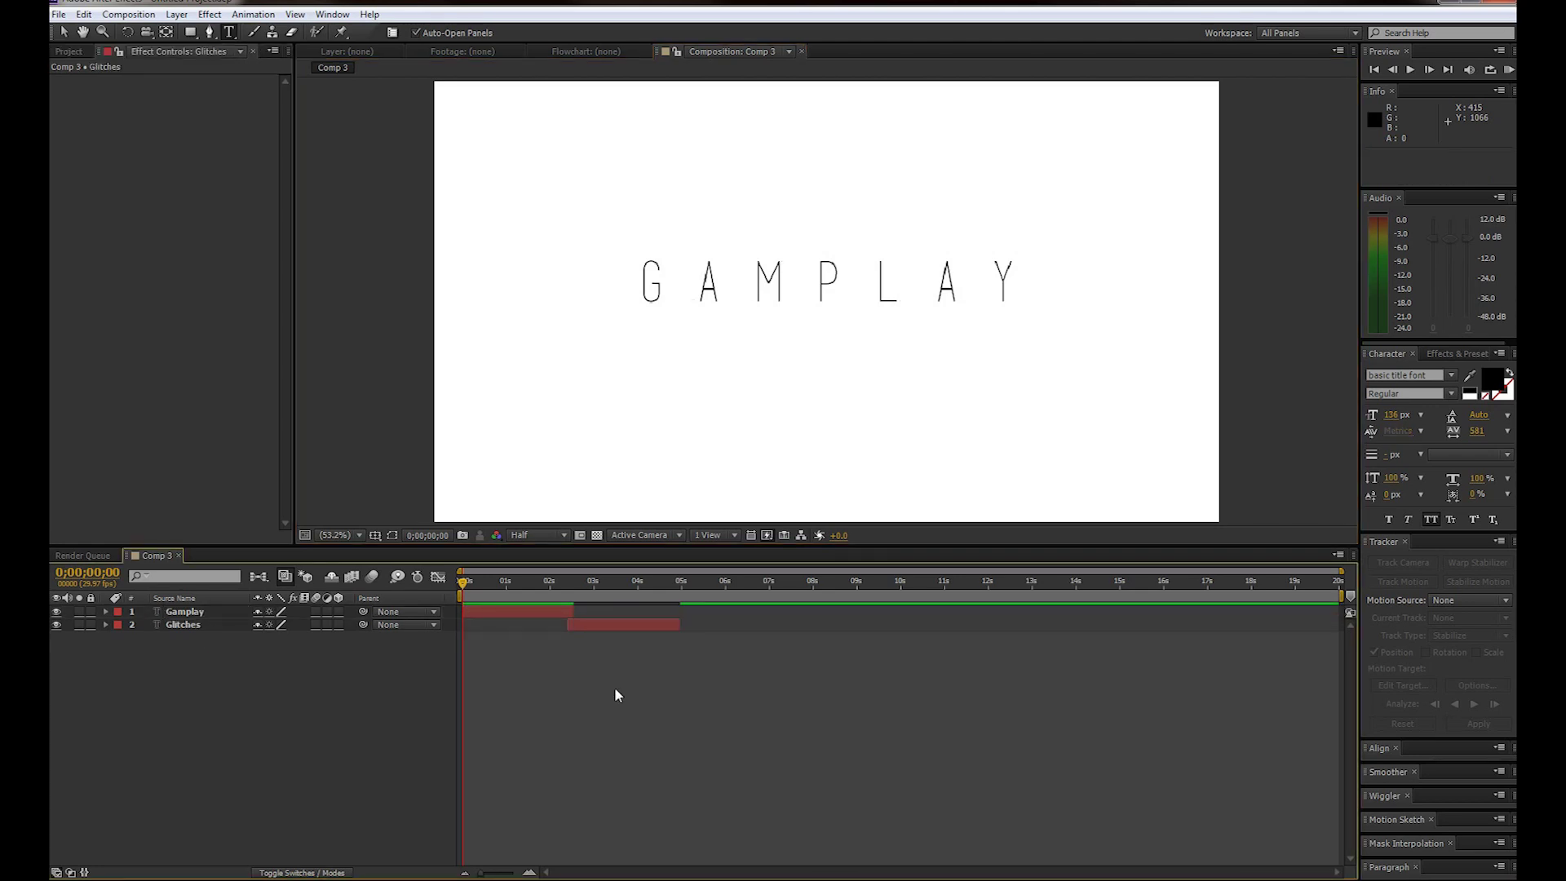
# Step: Apply Fast Blur to the Gamplay layer at about 2 seconds into the comp
pyautogui.moveTo(587, 581)
pyautogui.mouseDown()
pyautogui.moveTo(542, 584)
pyautogui.moveTo(566, 581)
pyautogui.mouseUp()
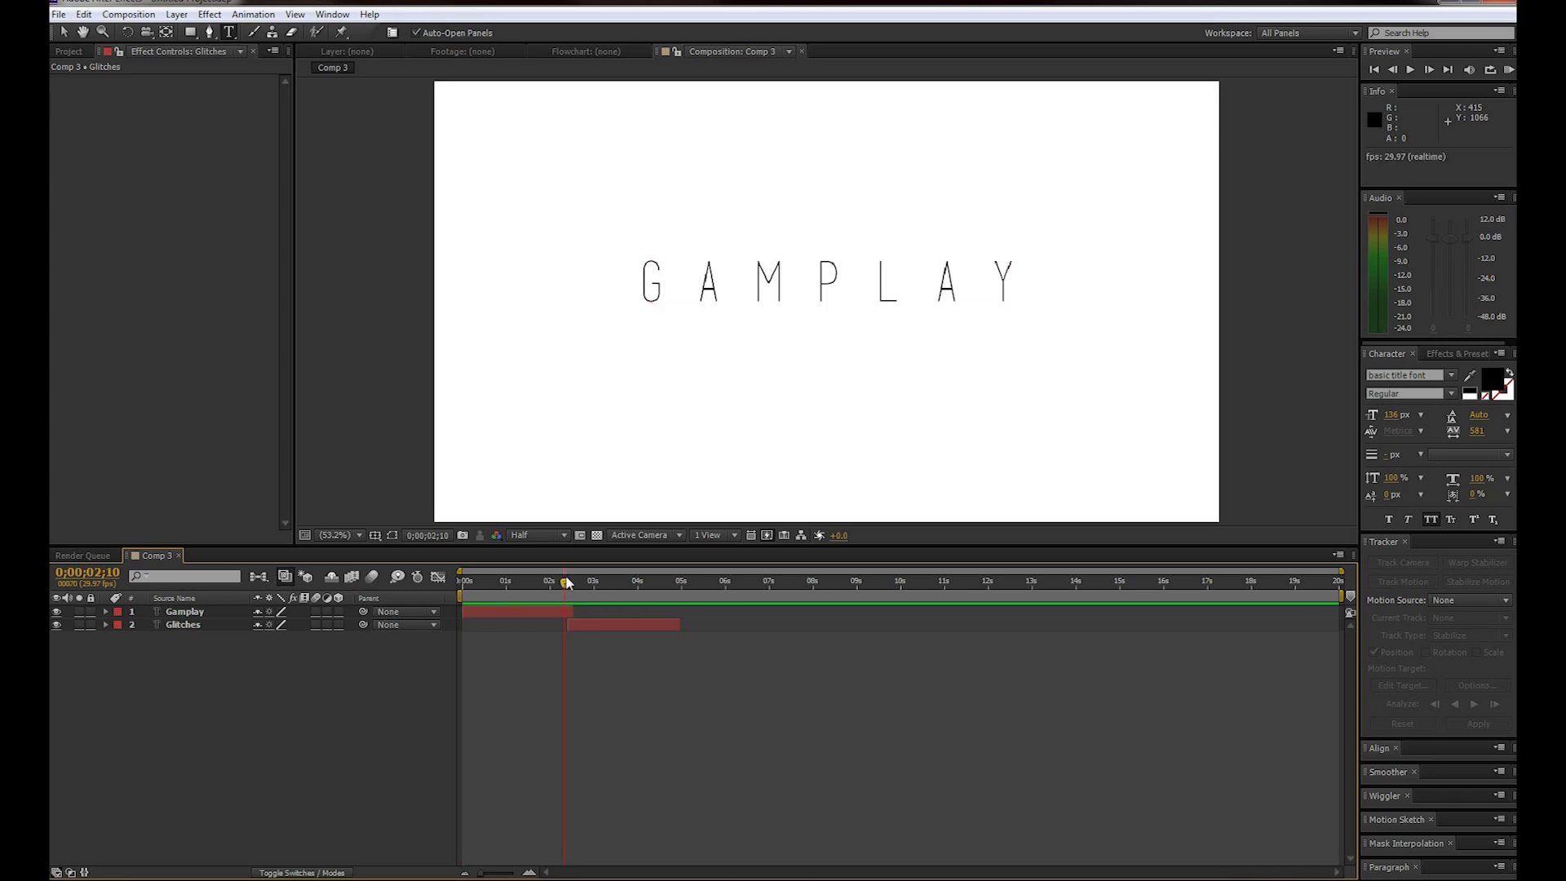
pyautogui.click(203, 611)
pyautogui.click(209, 14)
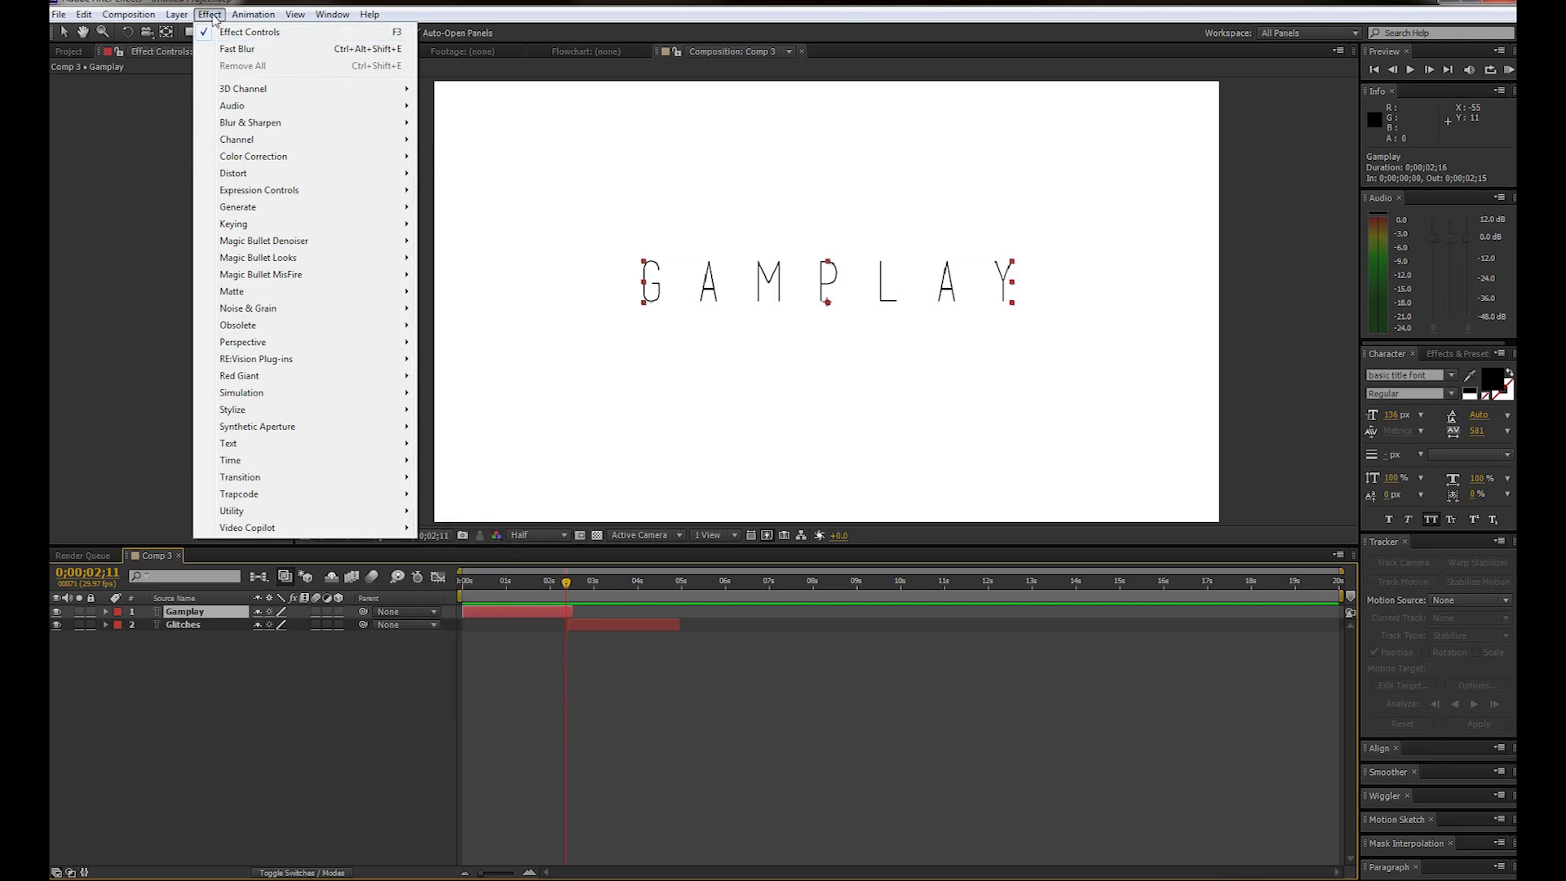
pyautogui.moveTo(339, 130)
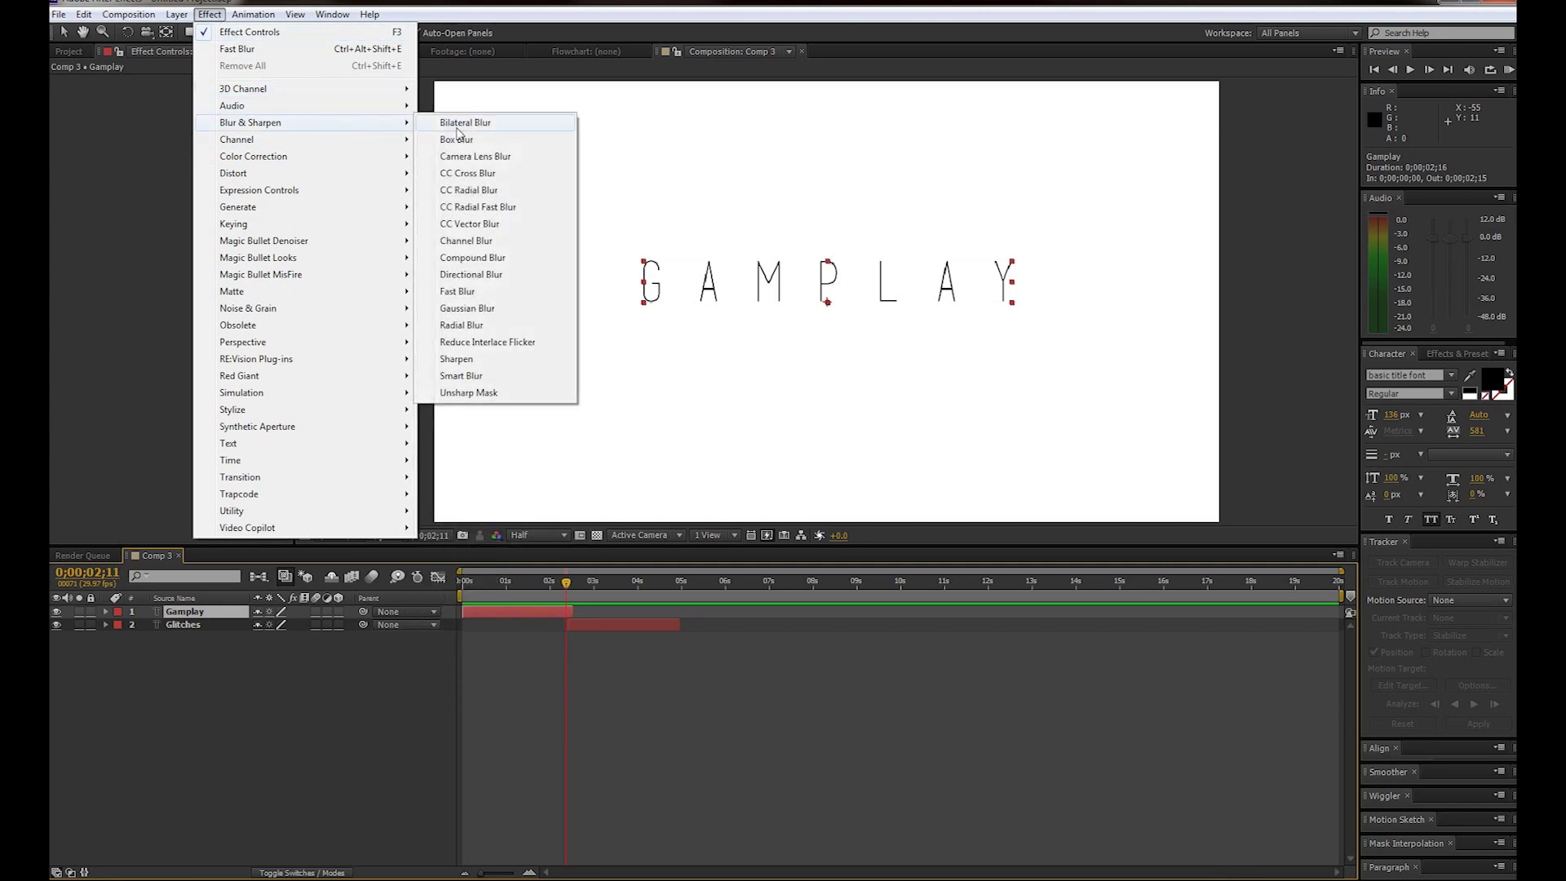
pyautogui.click(481, 292)
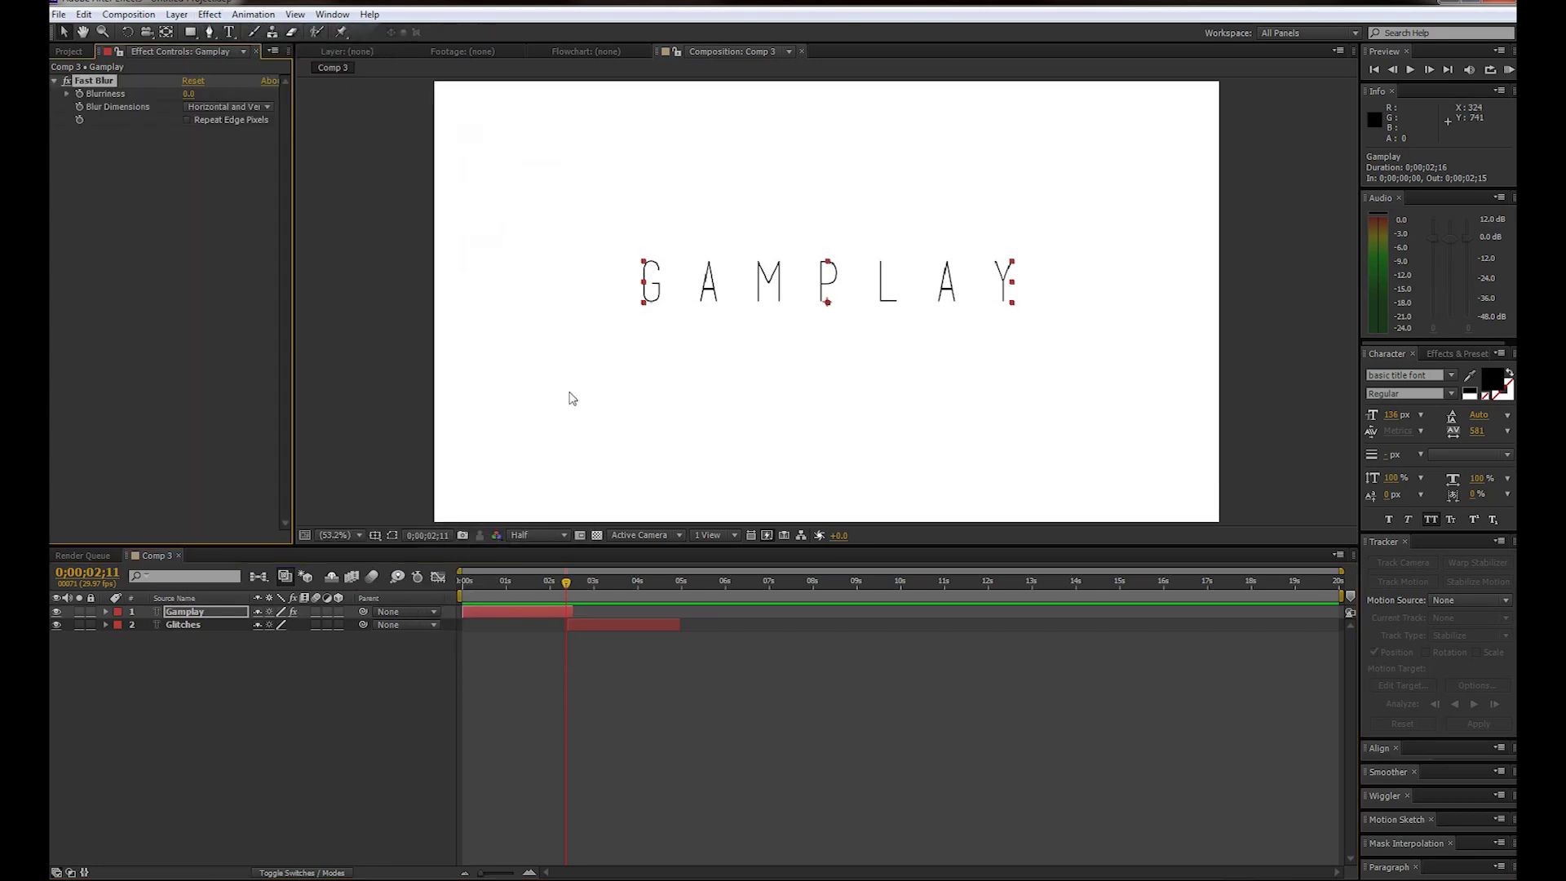
# Step: Keyframe Gamplay's Blurriness at 2;11, then raise it to 70 at 2;15
pyautogui.click(106, 611)
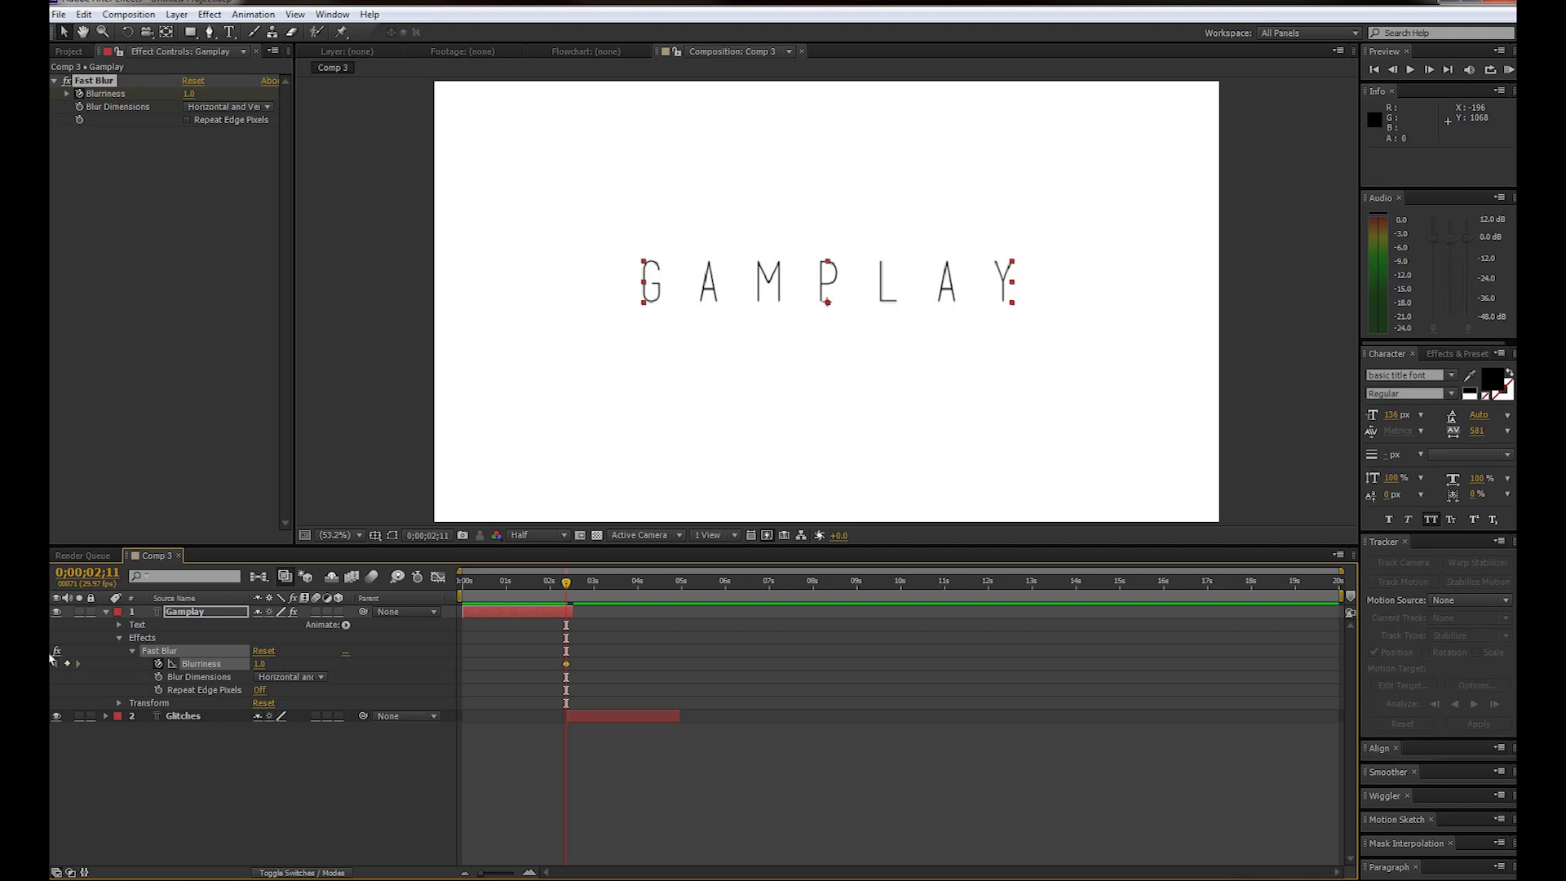
pyautogui.click(513, 580)
pyautogui.click(566, 583)
pyautogui.moveTo(568, 584); pyautogui.dragTo(573, 583)
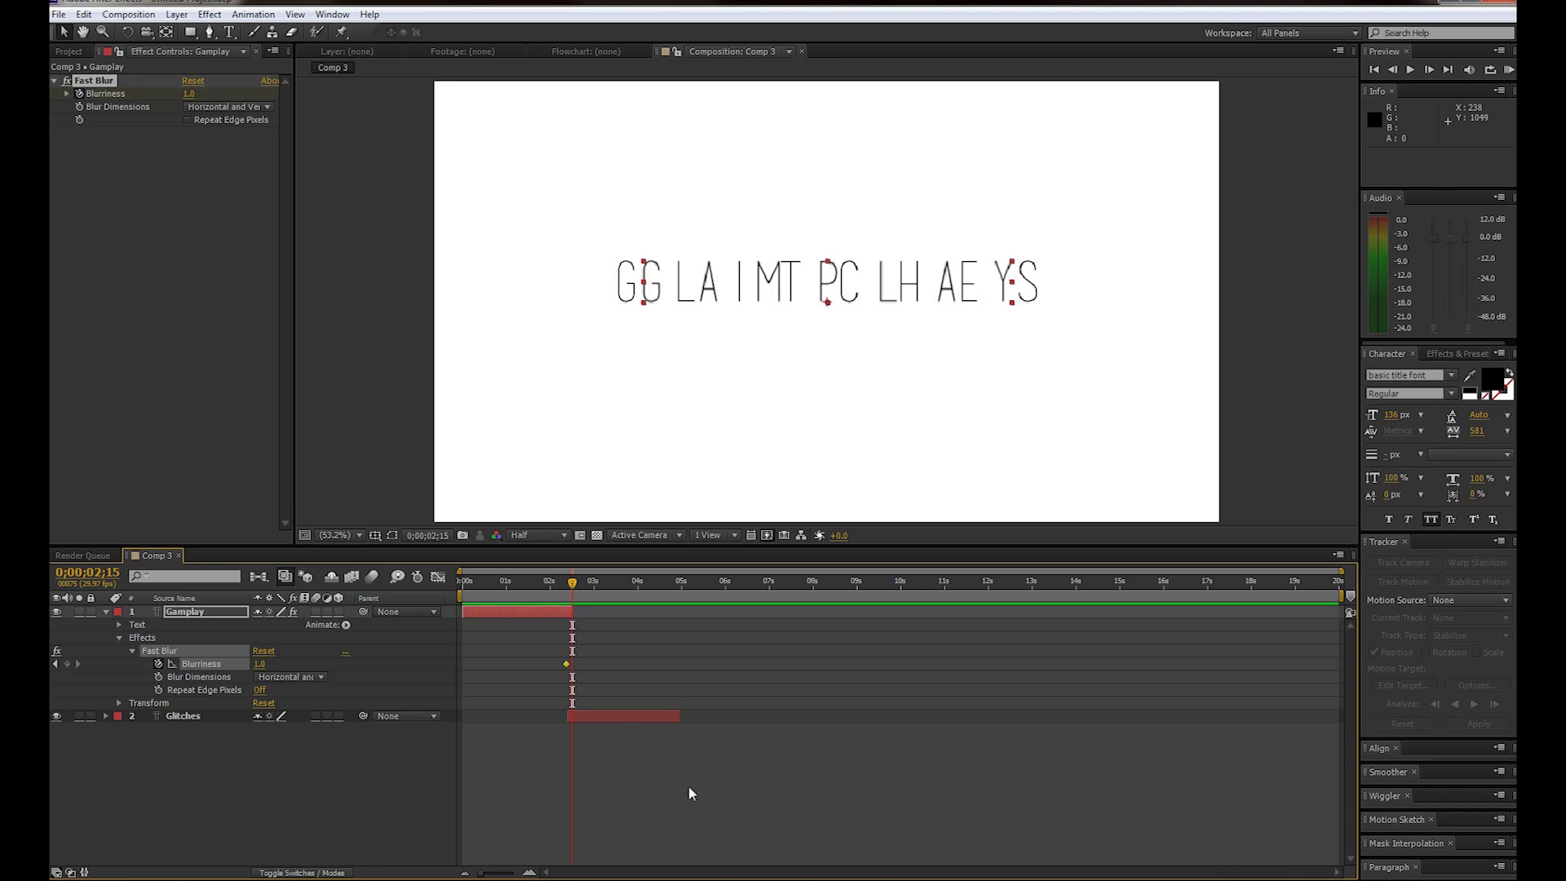
pyautogui.click(257, 664)
pyautogui.write('70')
pyautogui.press('Return')
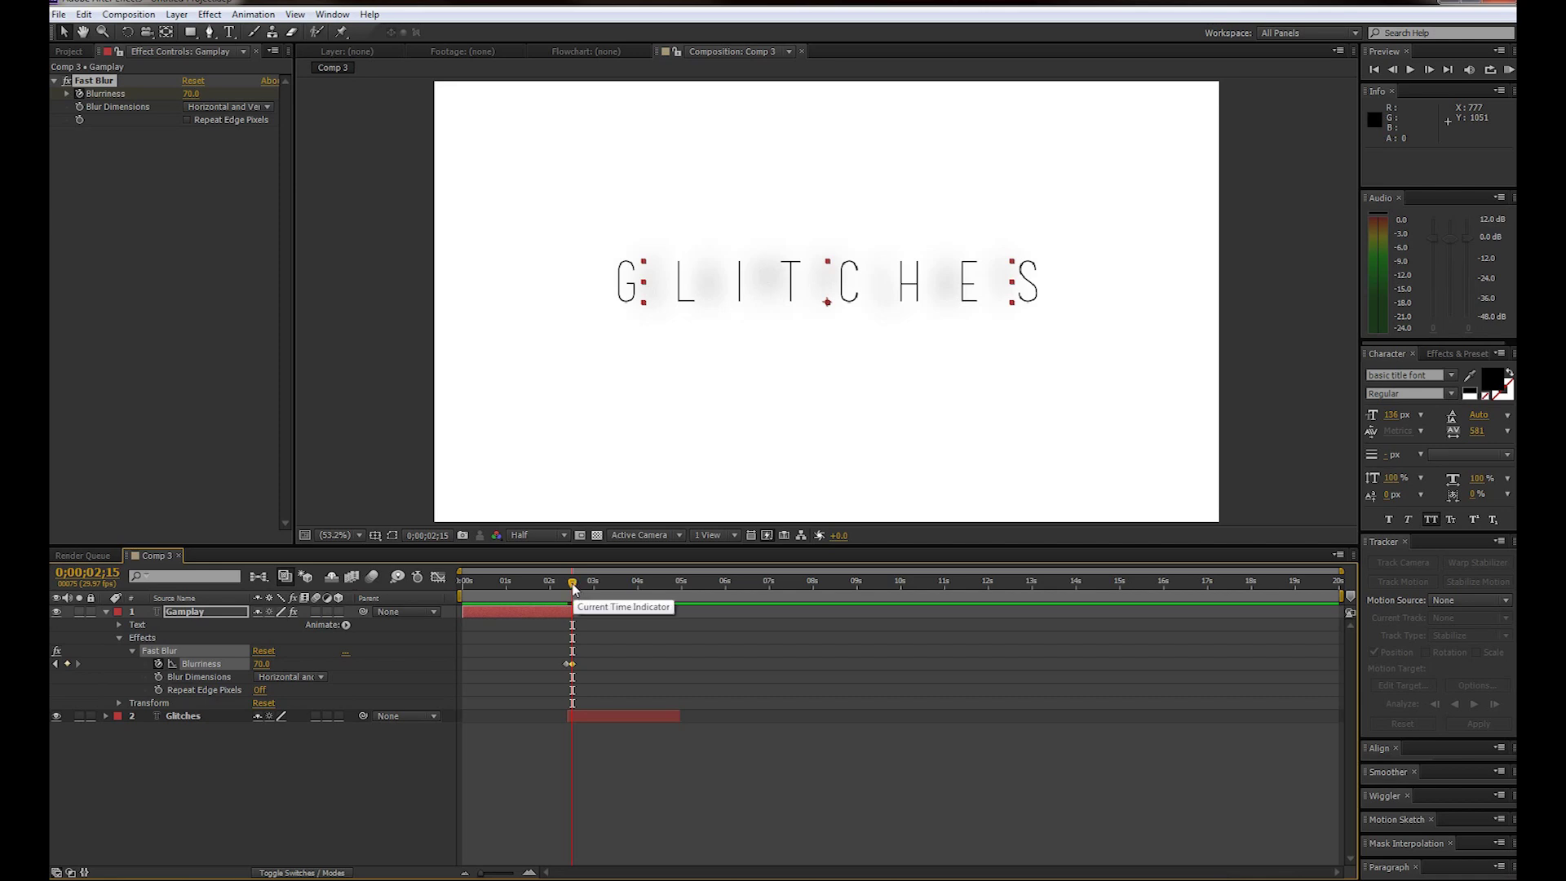
# Step: Apply Fast Blur to the Glitches layer
pyautogui.click(592, 712)
pyautogui.click(210, 14)
pyautogui.moveTo(346, 129)
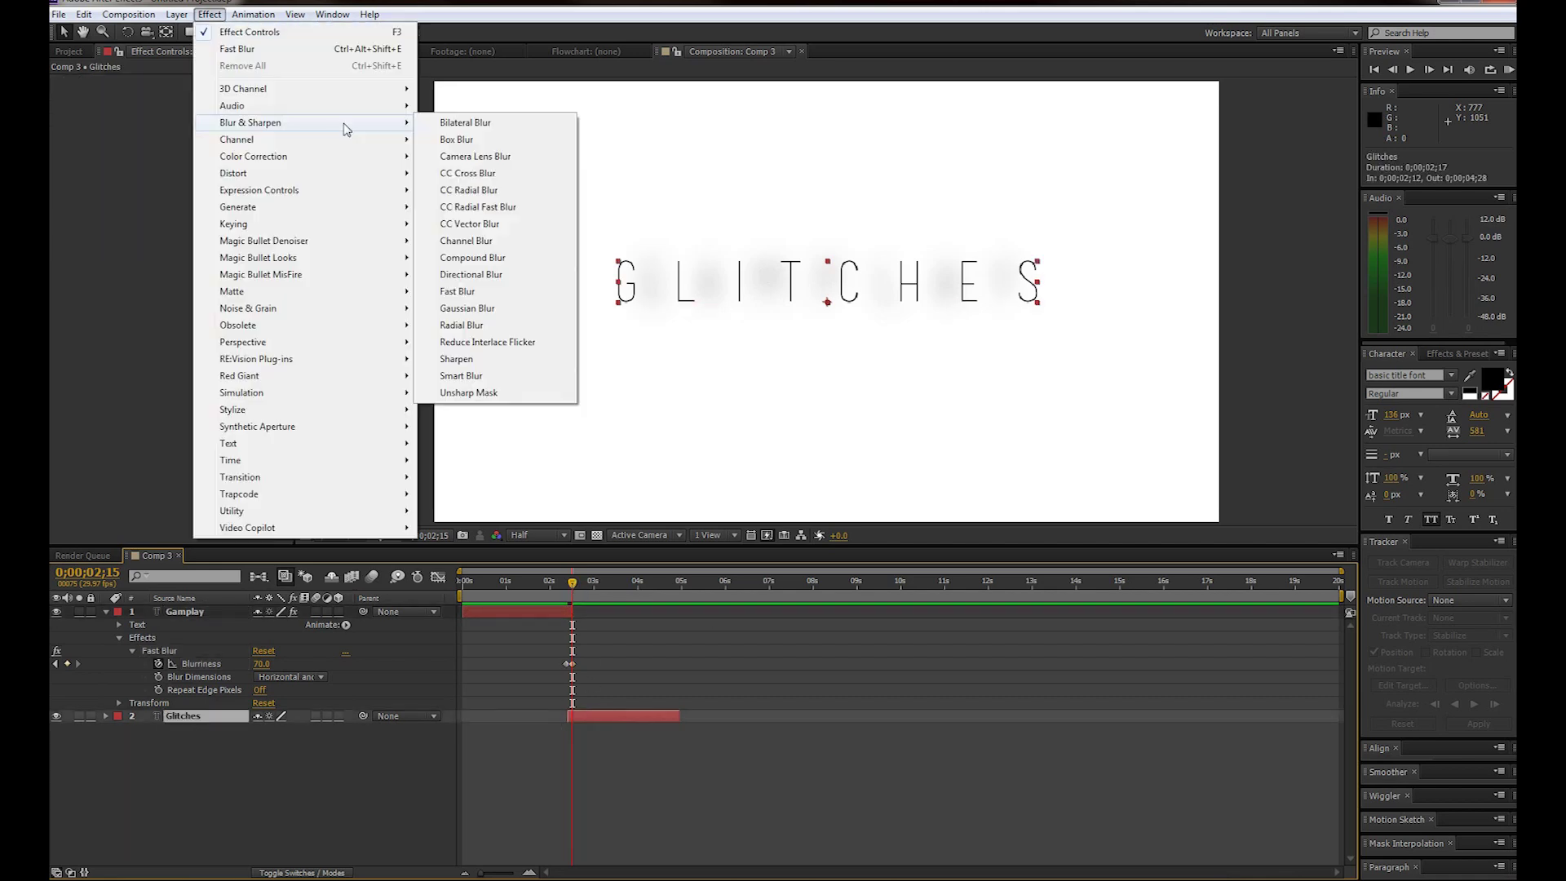
pyautogui.click(481, 293)
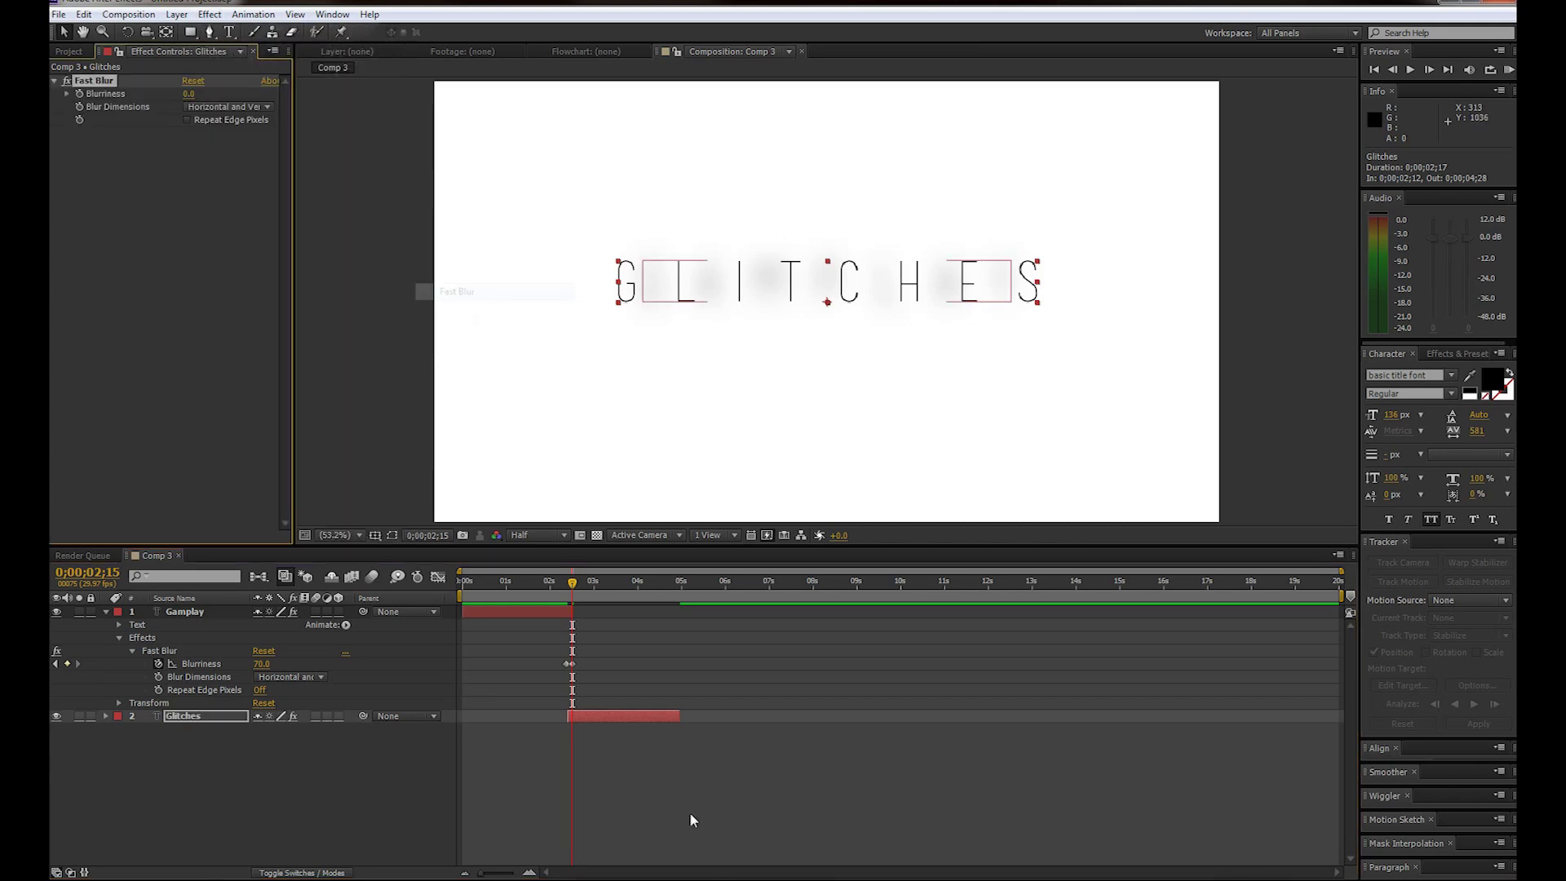
# Step: Set the Glitches Fast Blur Blurriness keyframe to 70 and preview the animation
pyautogui.click(106, 716)
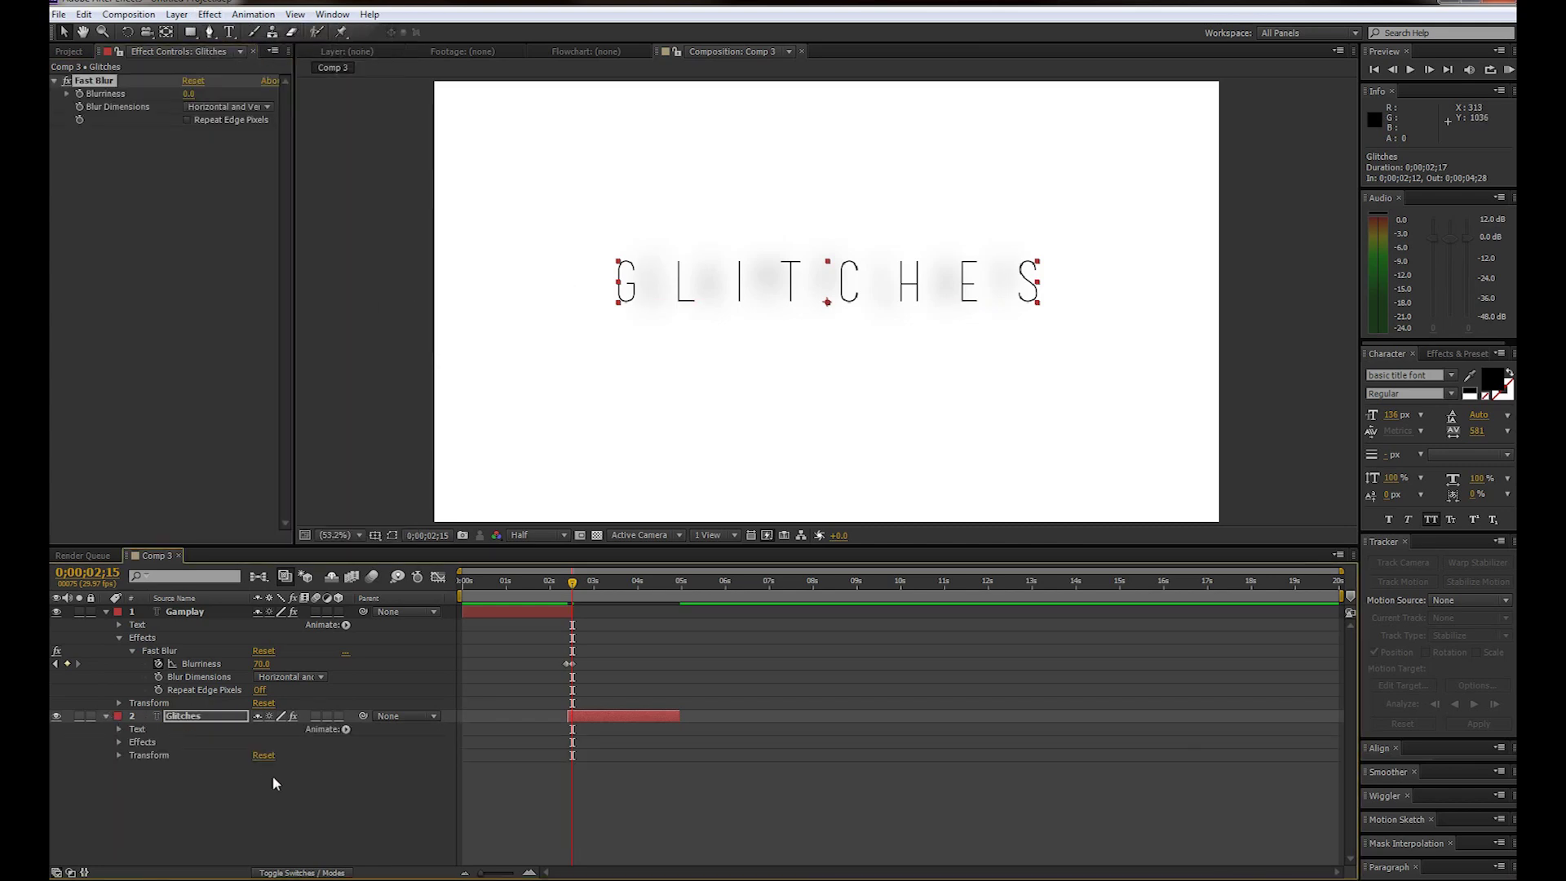
pyautogui.click(120, 742)
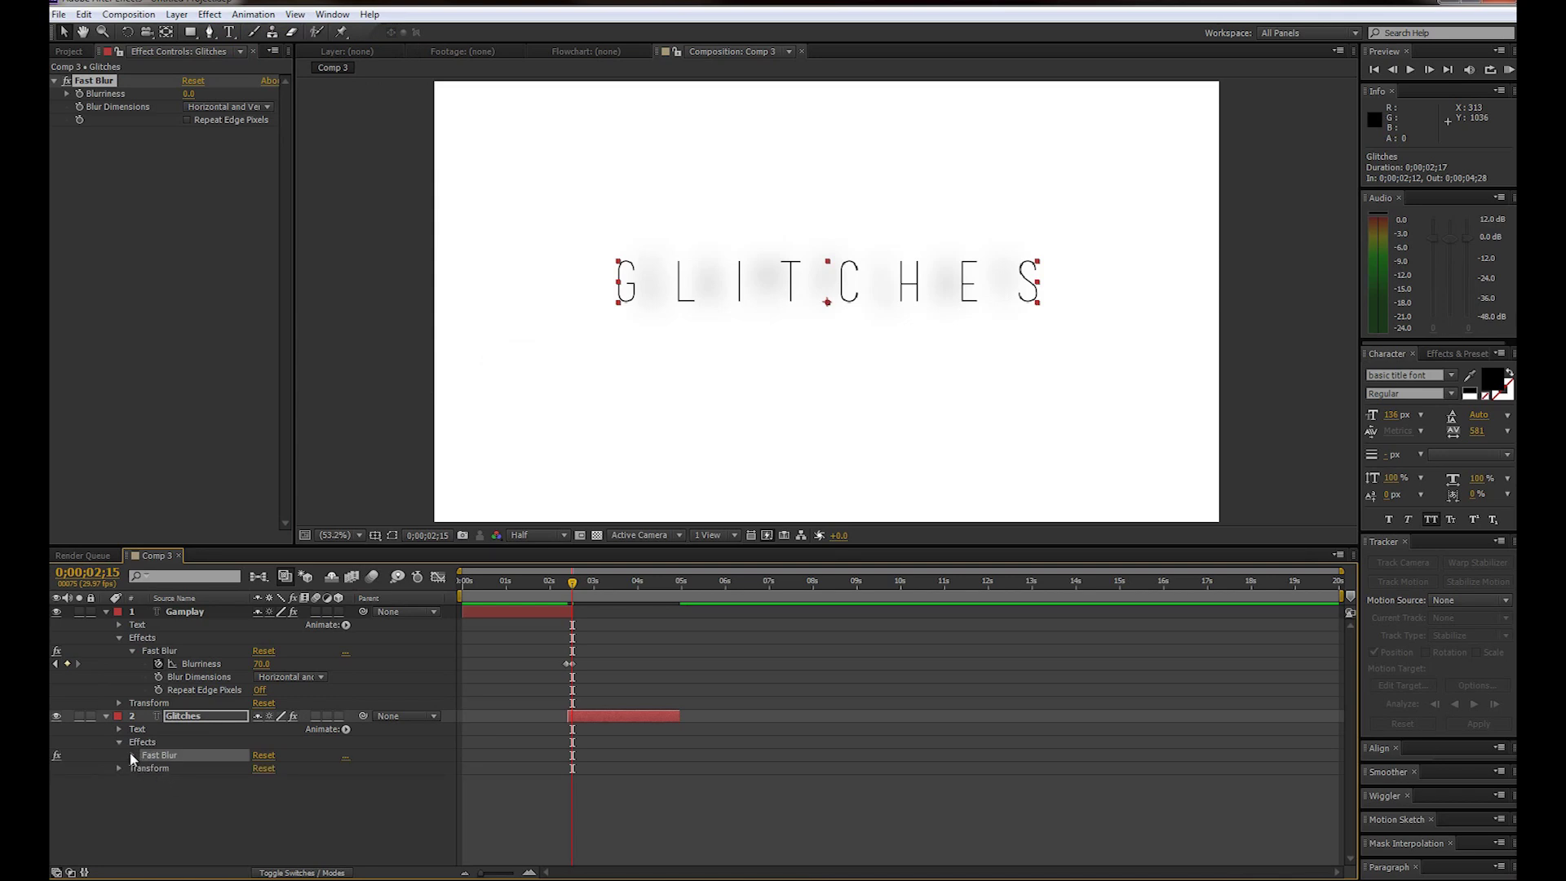
pyautogui.click(132, 756)
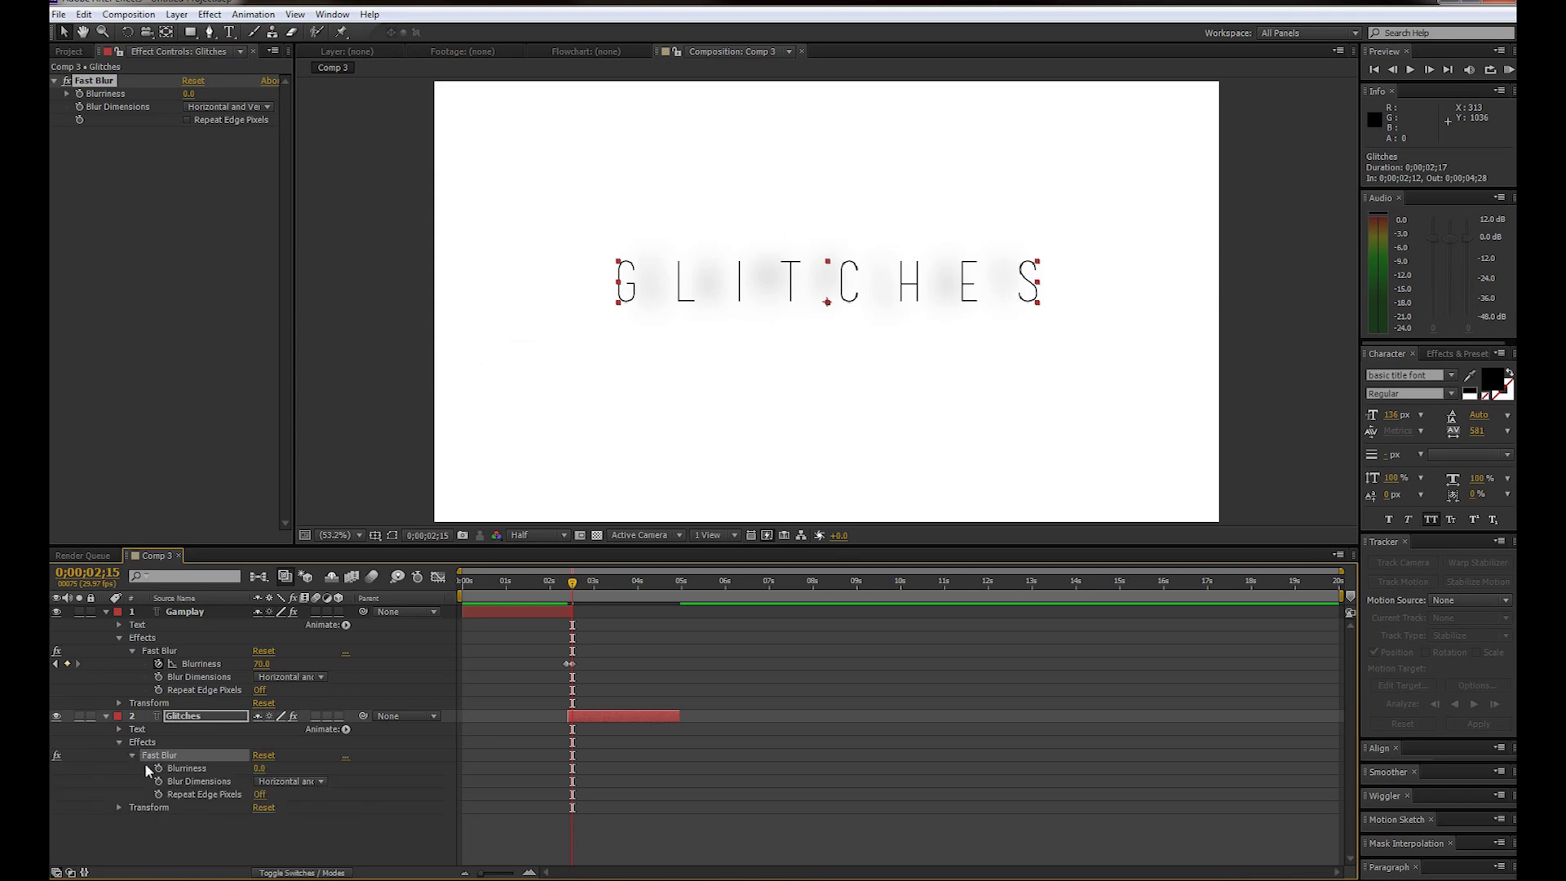
pyautogui.click(258, 768)
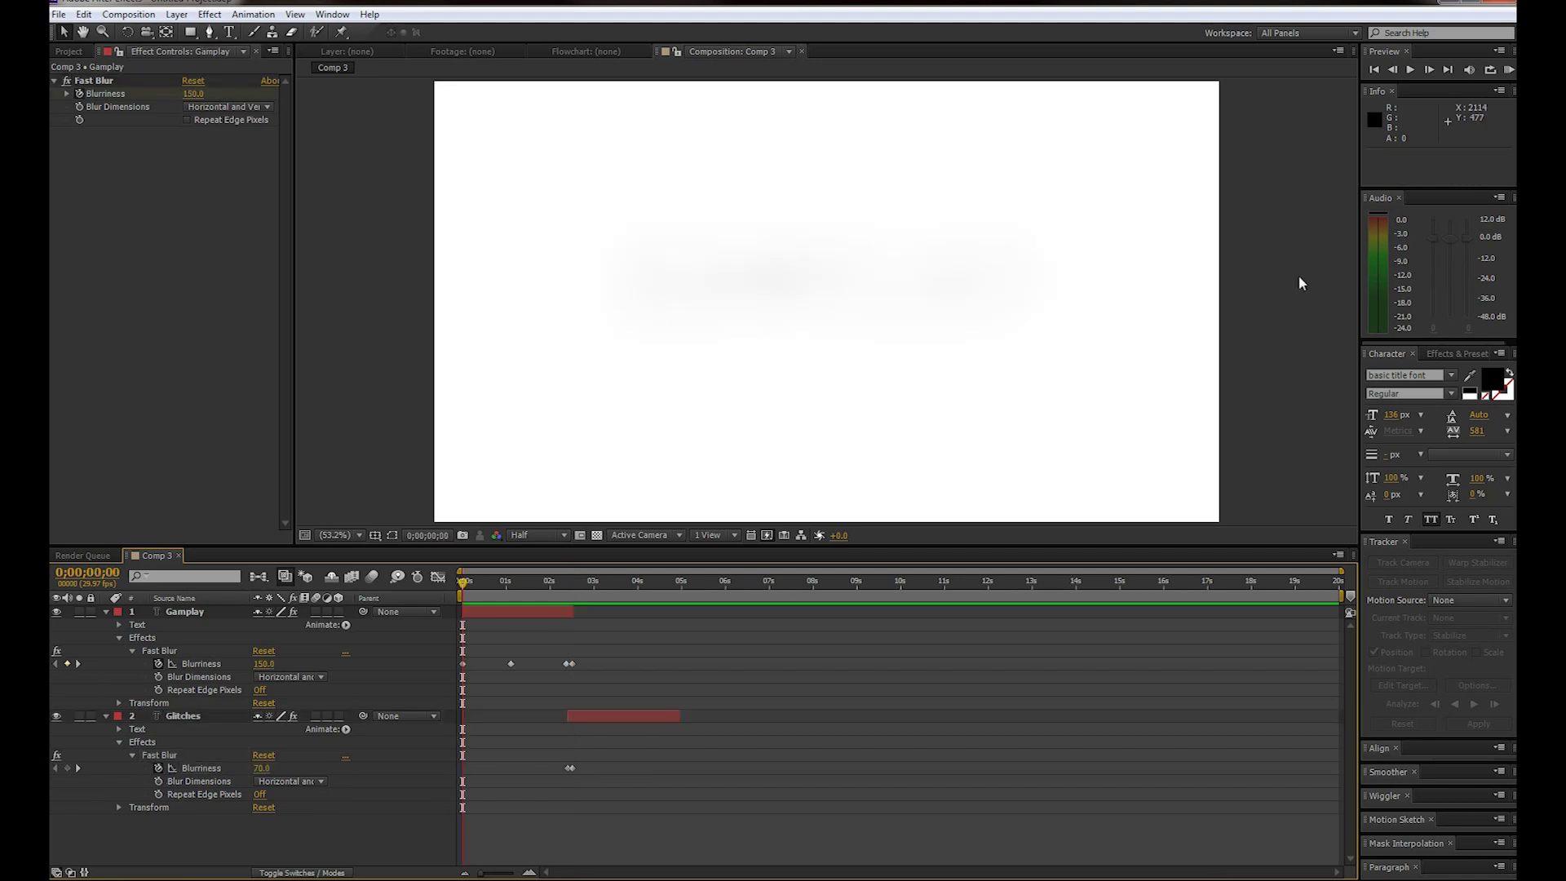
pyautogui.press('space')
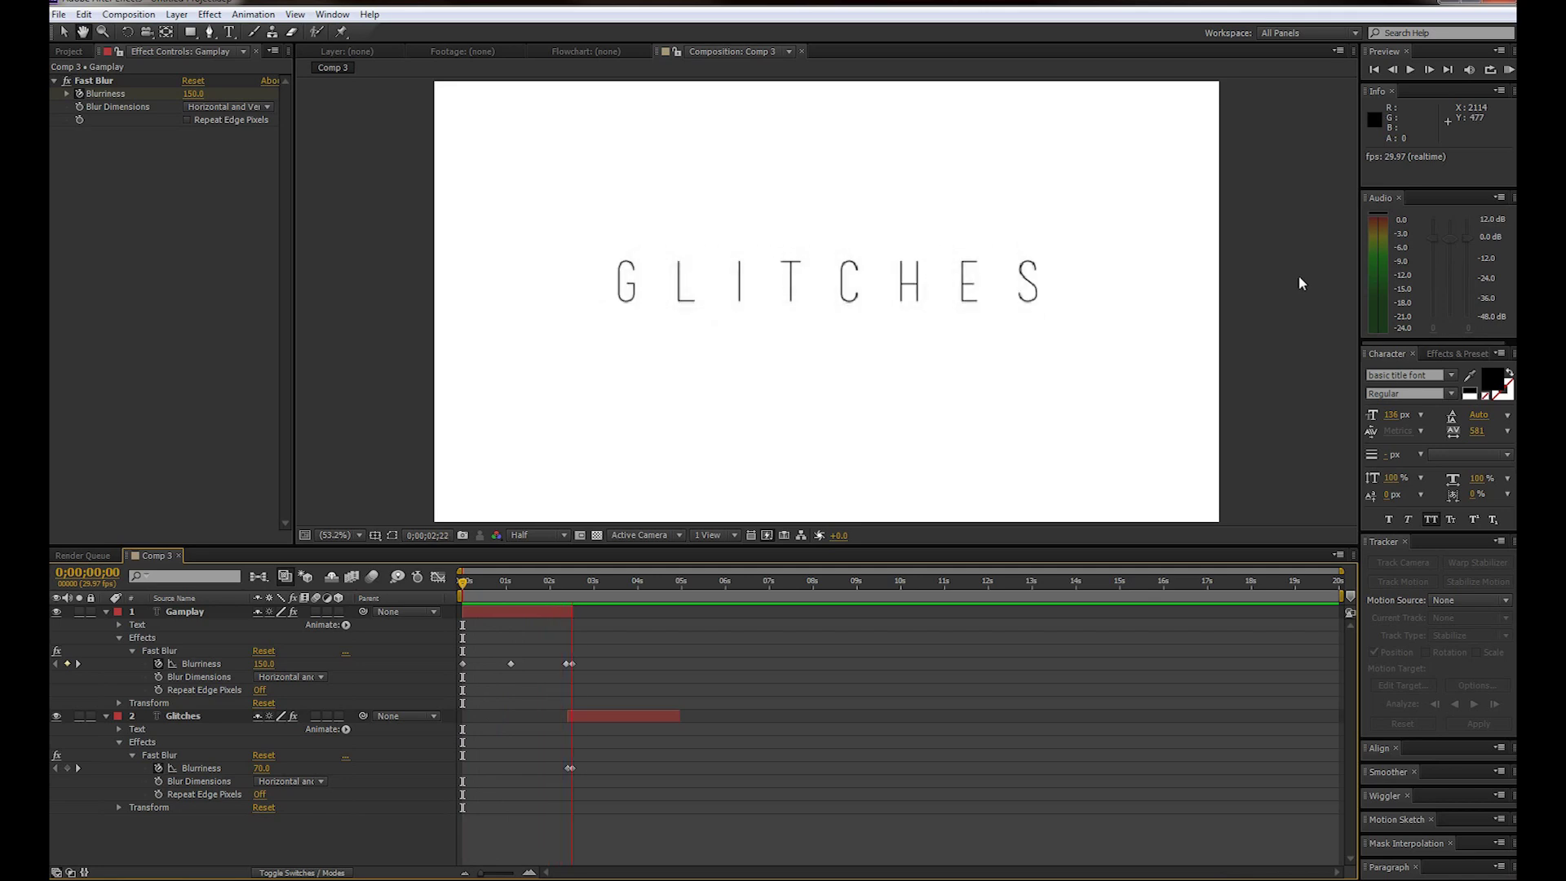
# Step: Stop the preview at about 4 seconds
pyautogui.press('space')
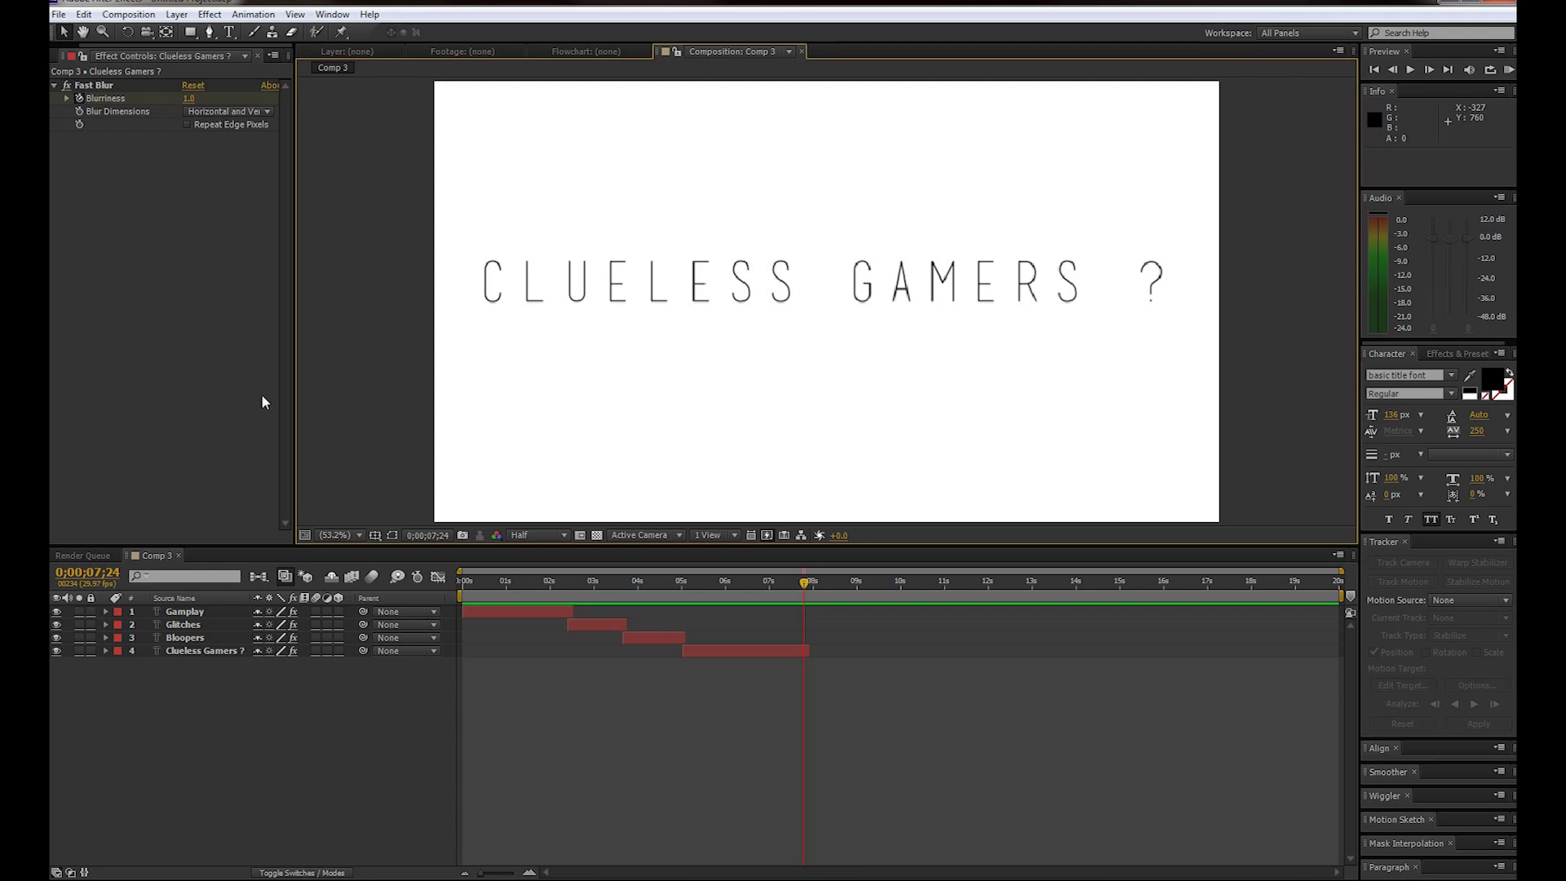
# Step: Add Shape Layer 1 below the text layers, spanning 5 to about 8 seconds
pyautogui.click(176, 14)
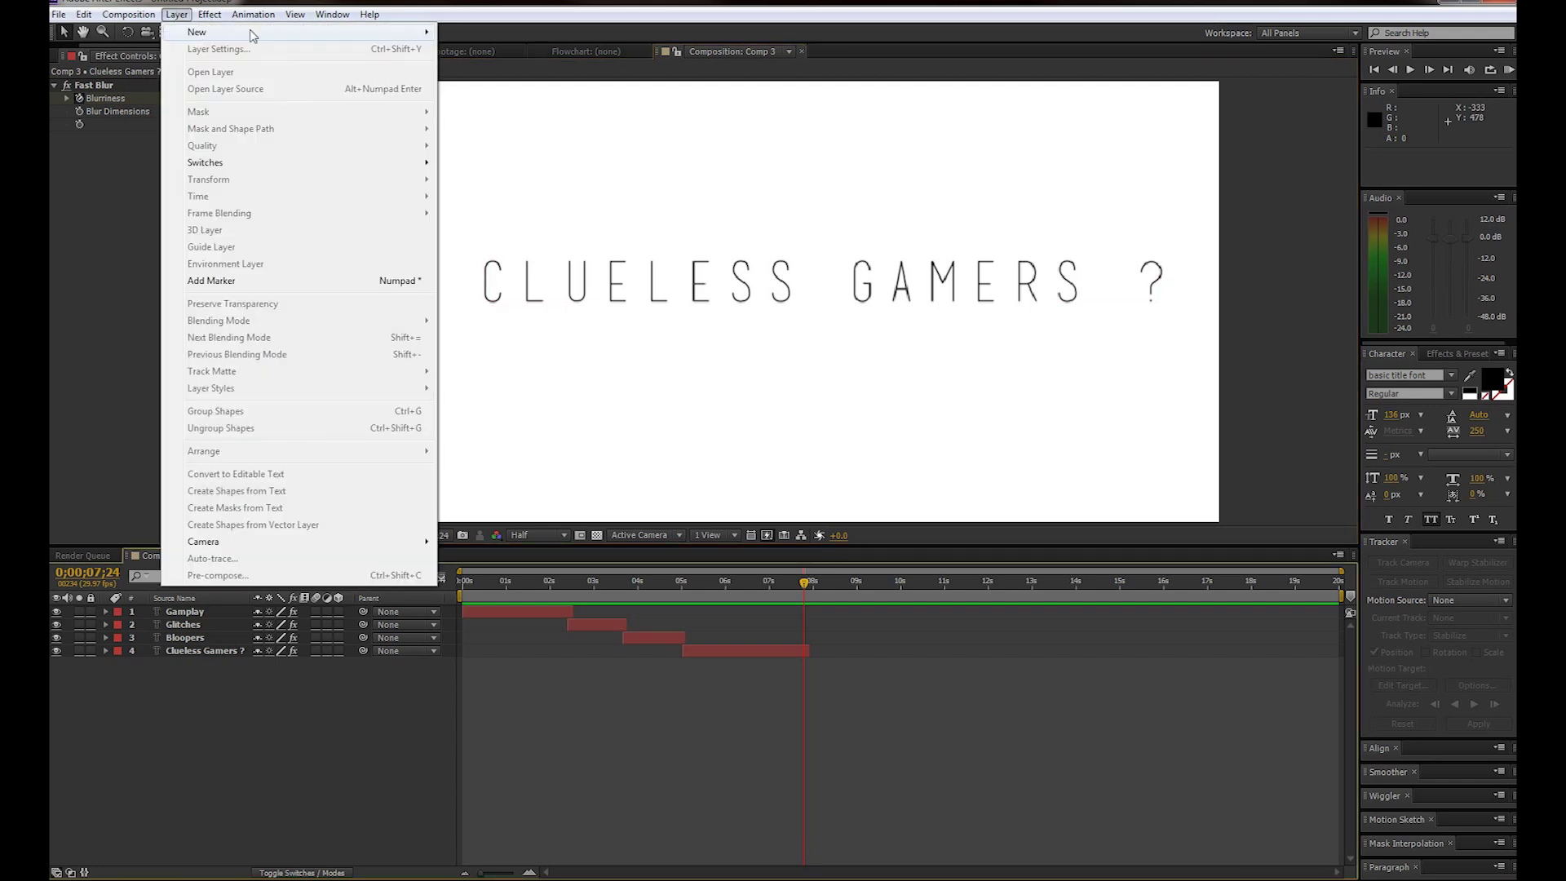
pyautogui.moveTo(416, 37)
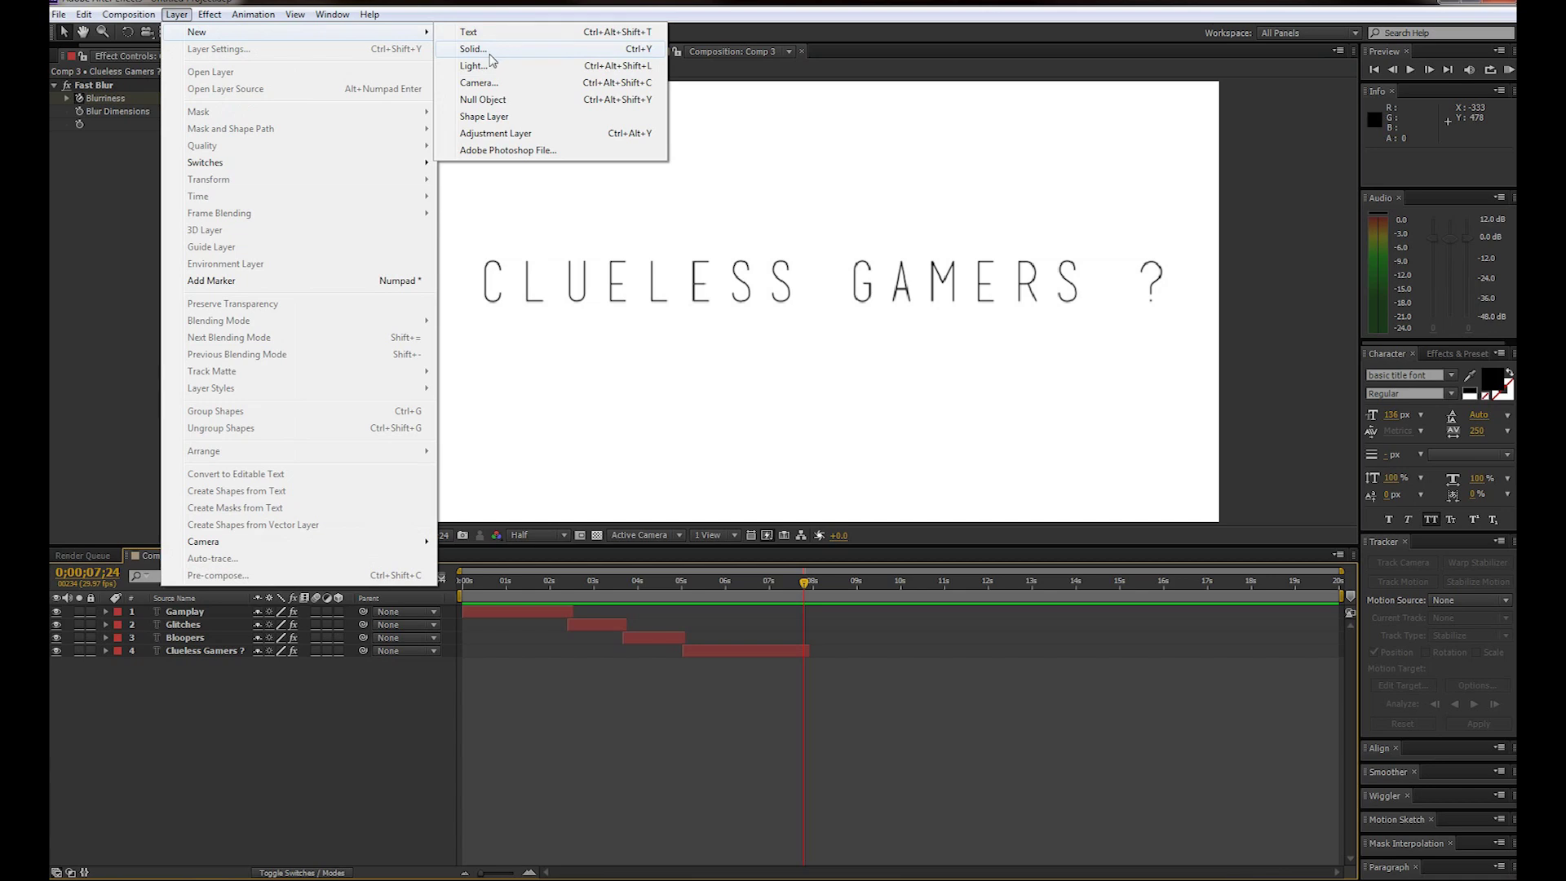
pyautogui.click(499, 119)
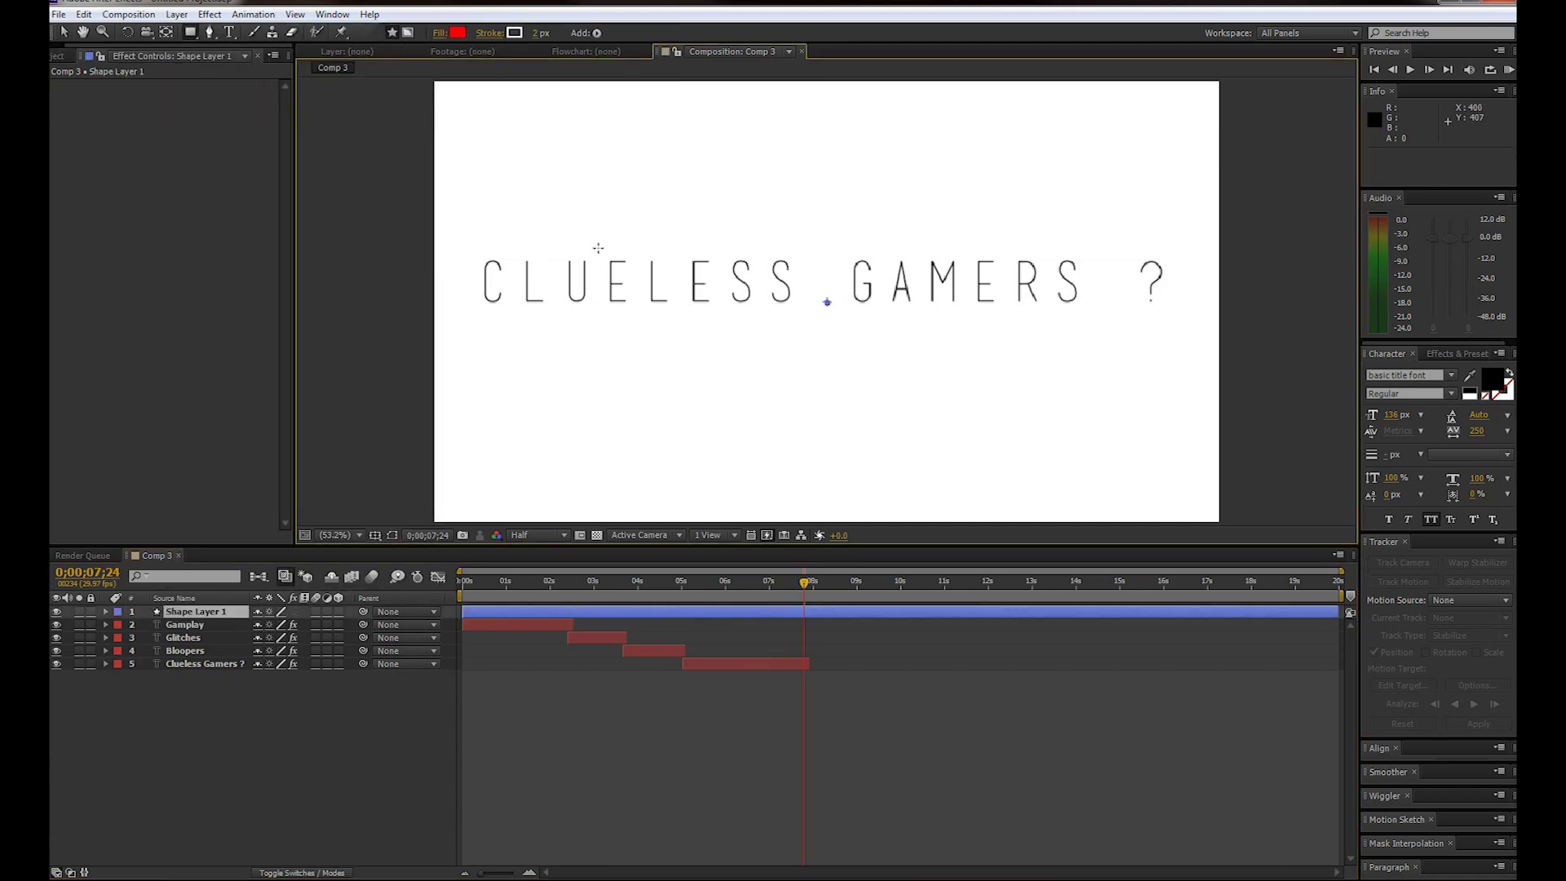
pyautogui.moveTo(1067, 611); pyautogui.dragTo(1291, 731)
pyautogui.moveTo(1327, 667); pyautogui.dragTo(810, 671)
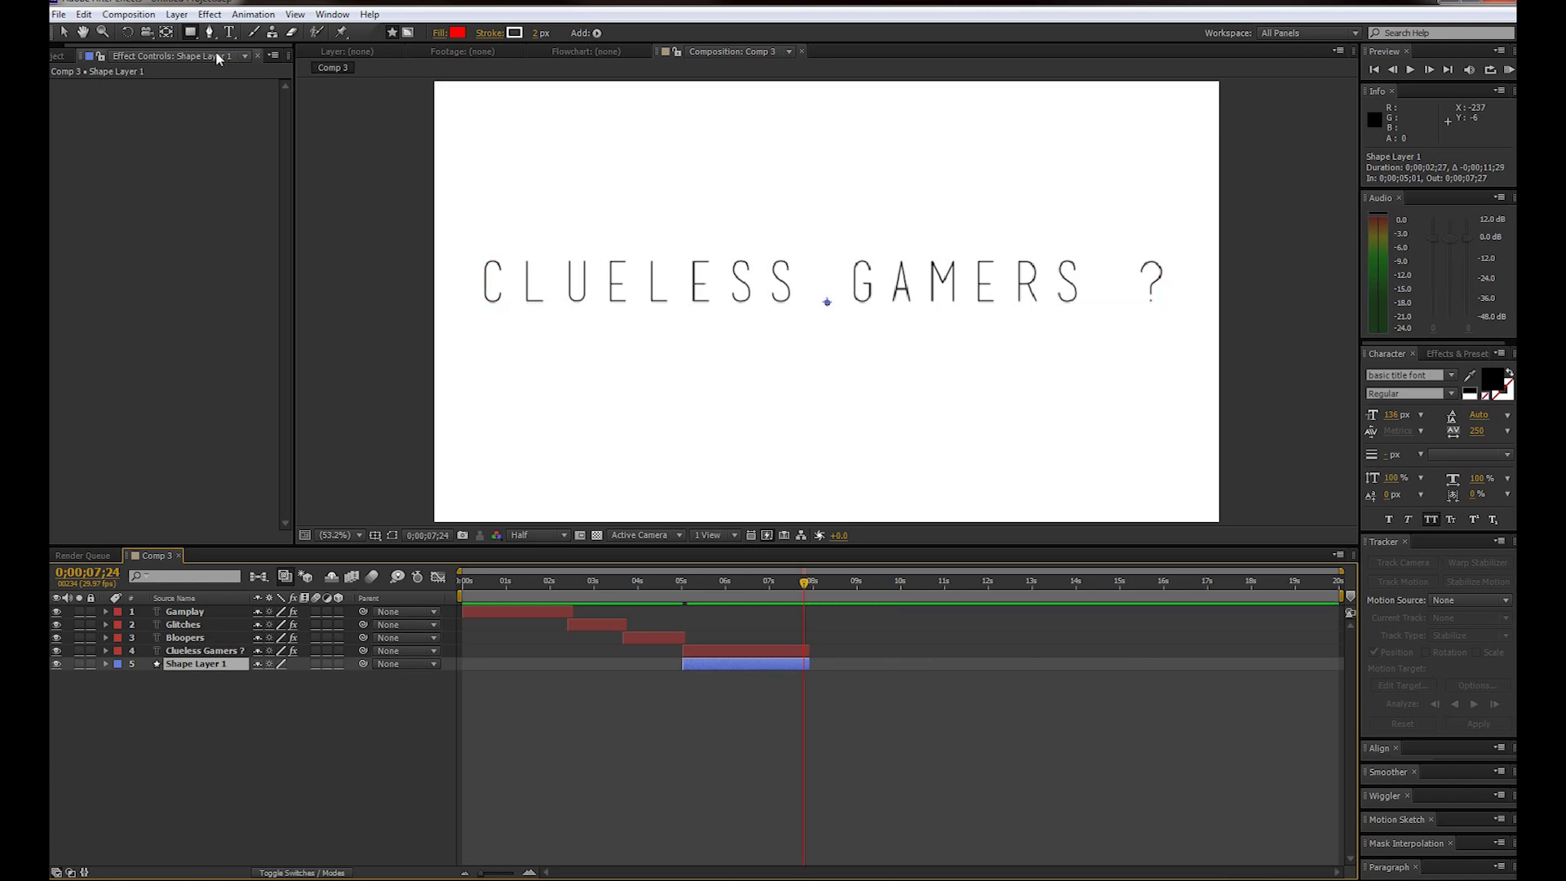
pyautogui.click(193, 36)
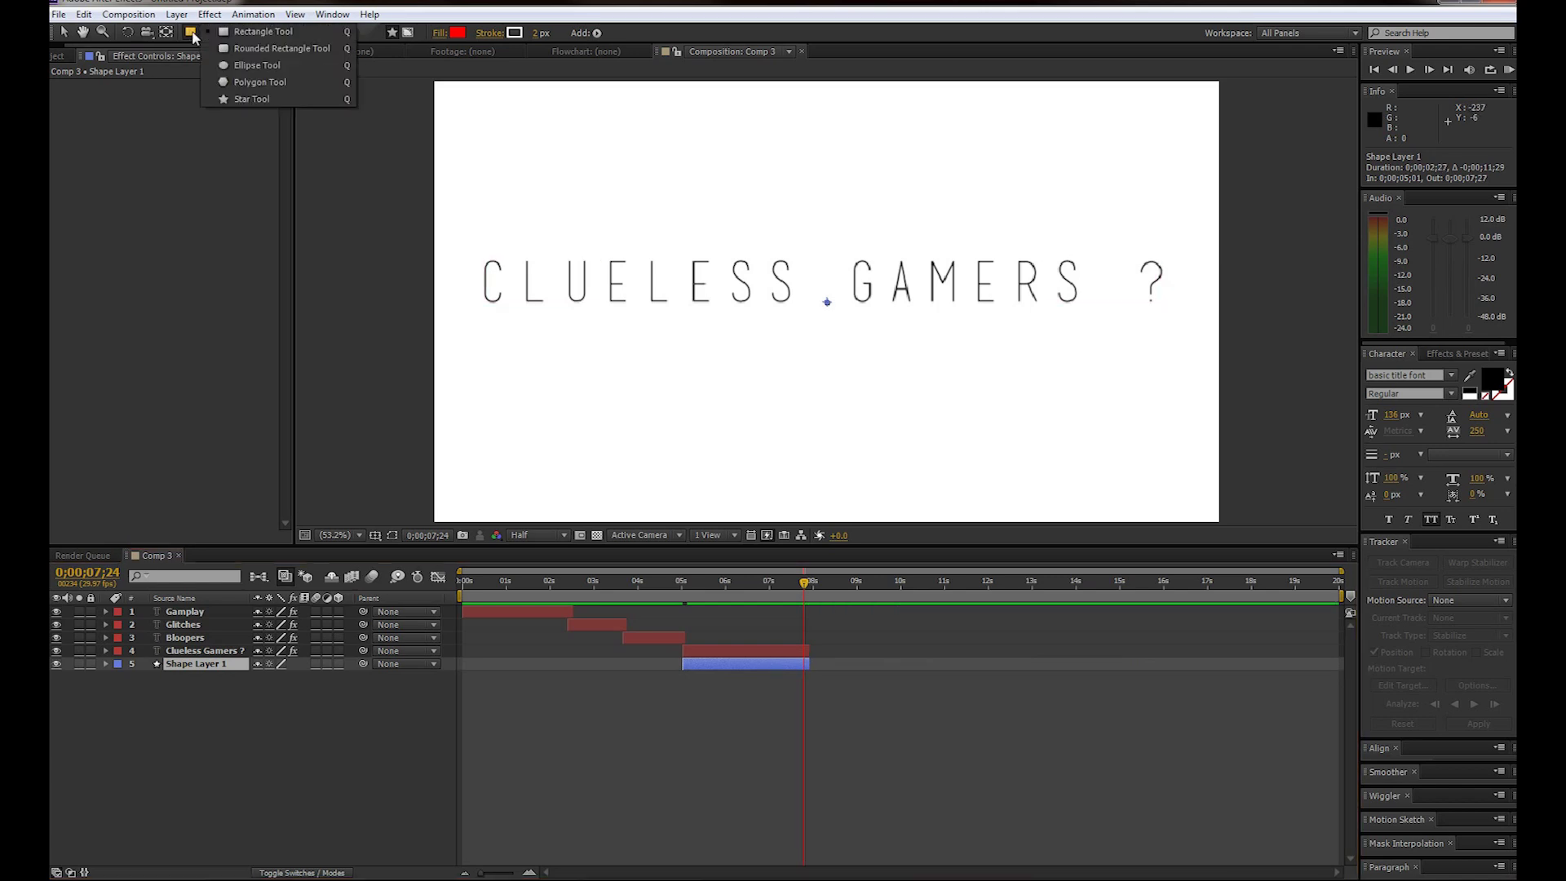
pyautogui.click(236, 49)
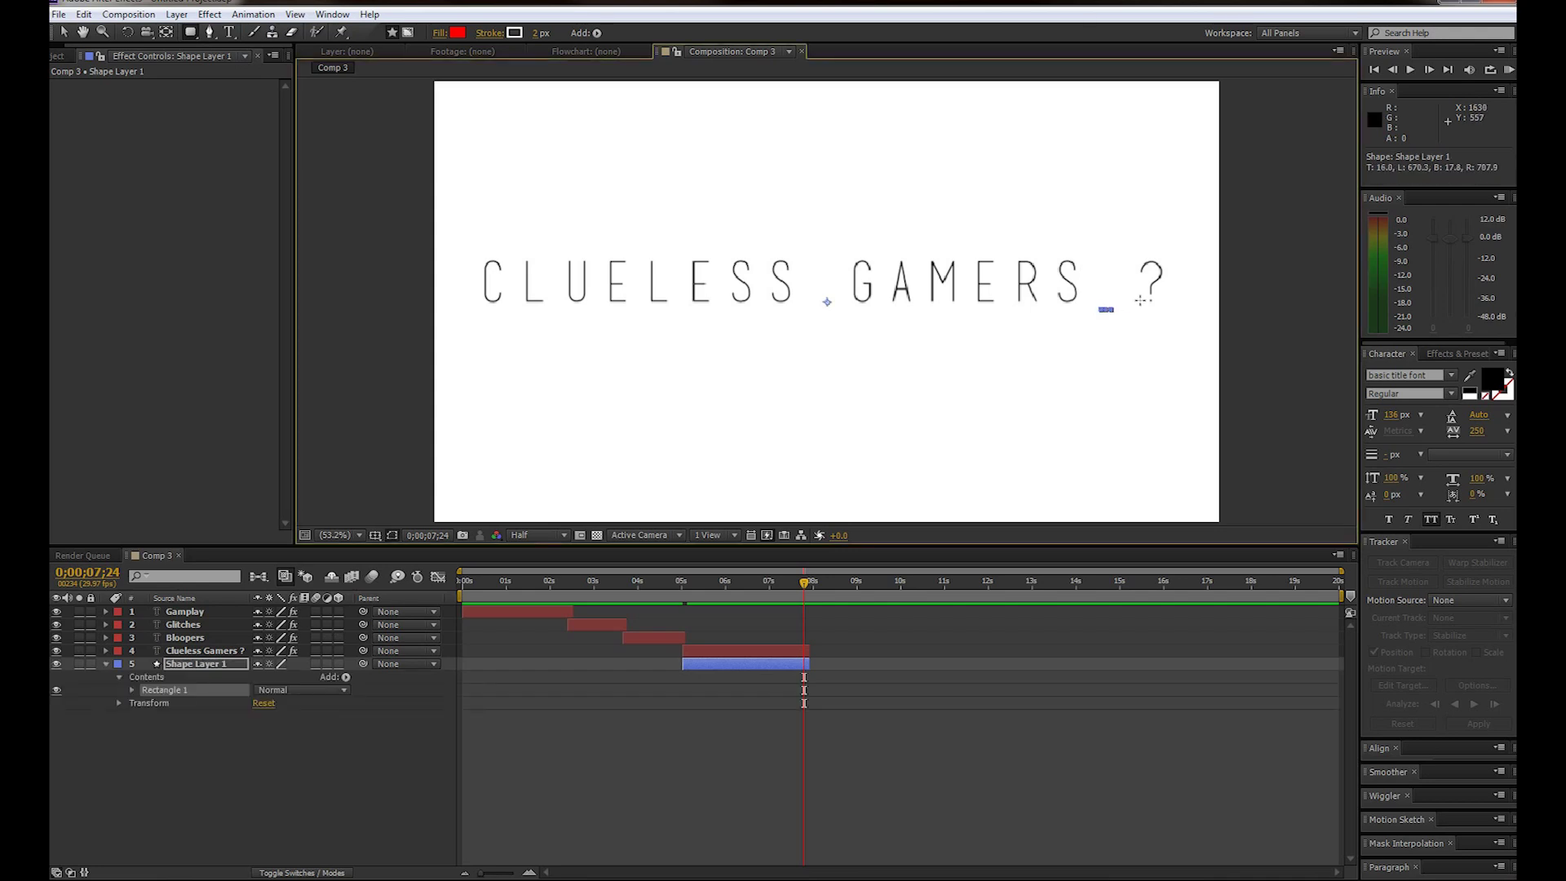
# Step: Draw a rounded square over the '?' and reveal Rectangle 1's Stroke 1 settings
pyautogui.moveTo(1139, 300); pyautogui.dragTo(1168, 248)
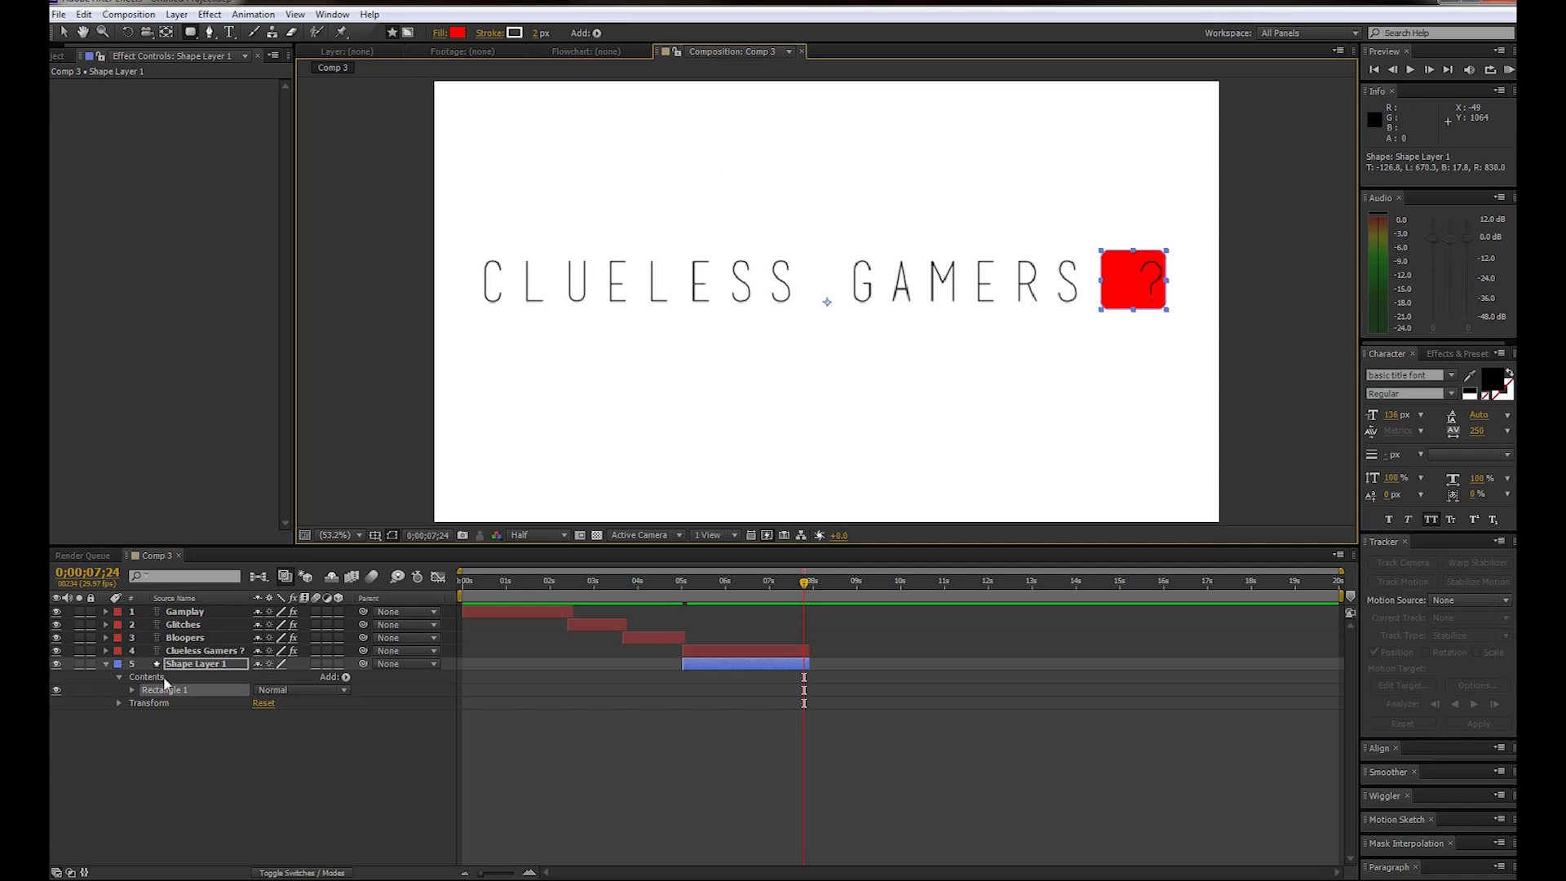
pyautogui.click(131, 690)
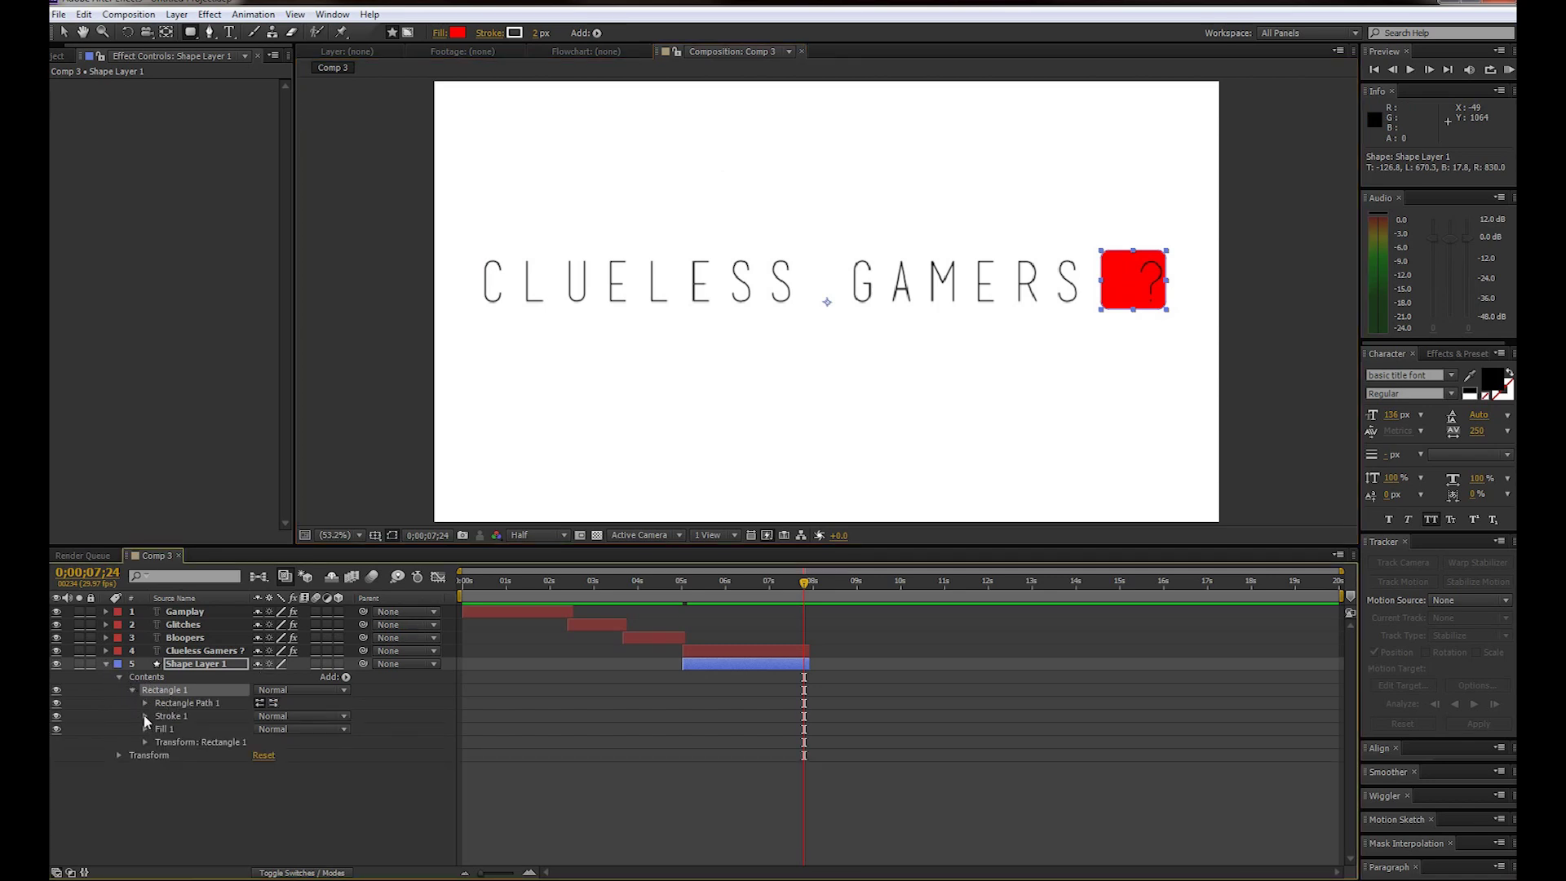
pyautogui.click(146, 716)
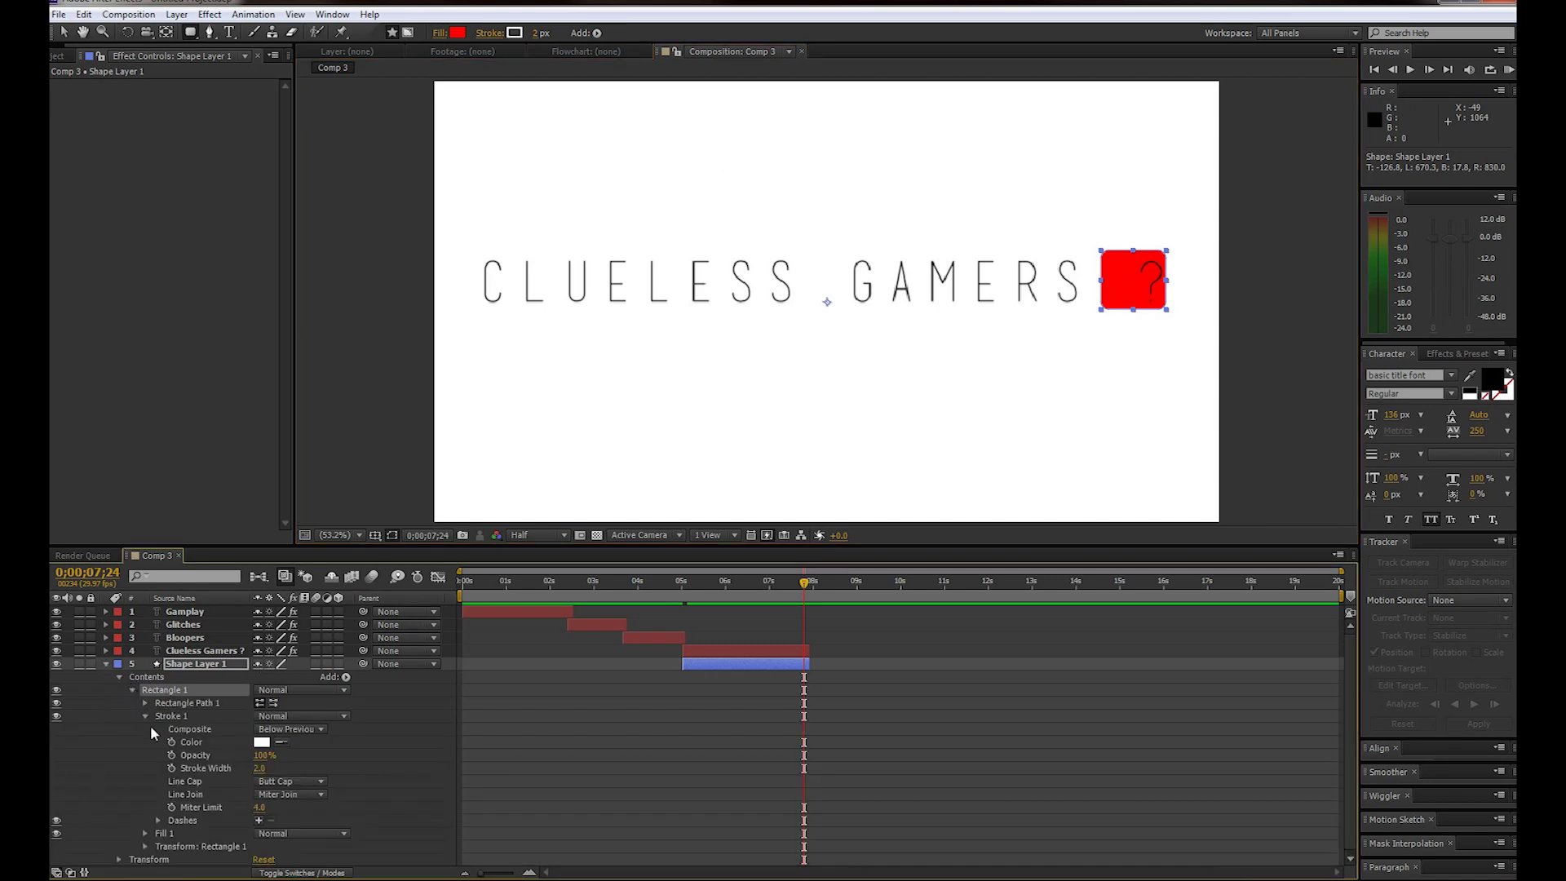
# Step: Set the square's Fill 1 colour to green 01C20E
pyautogui.click(144, 833)
pyautogui.scroll(-2, 165, 781)
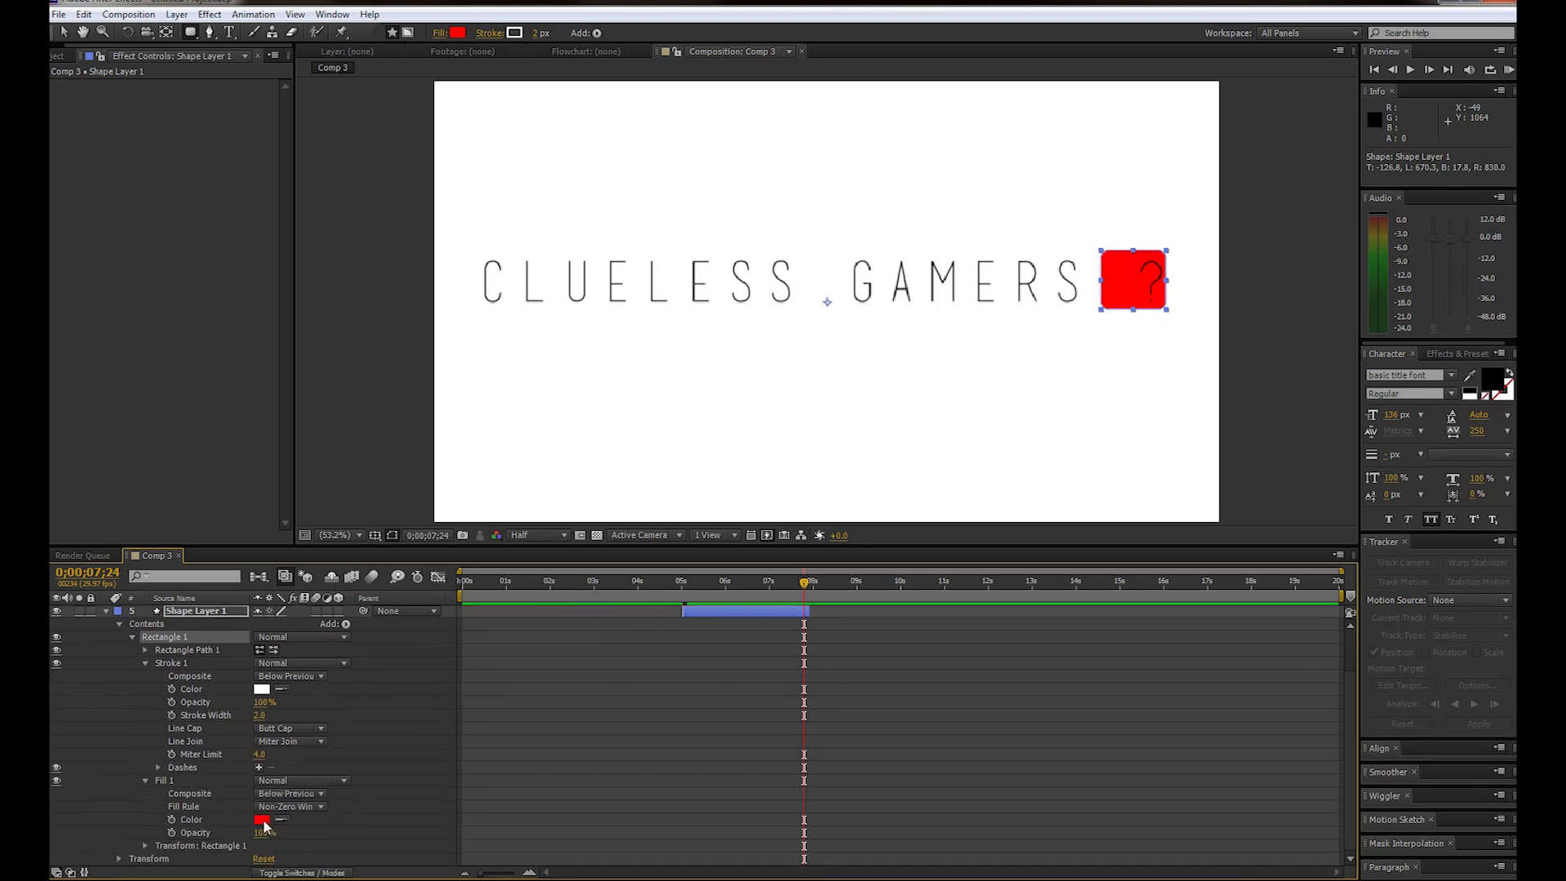
pyautogui.click(263, 821)
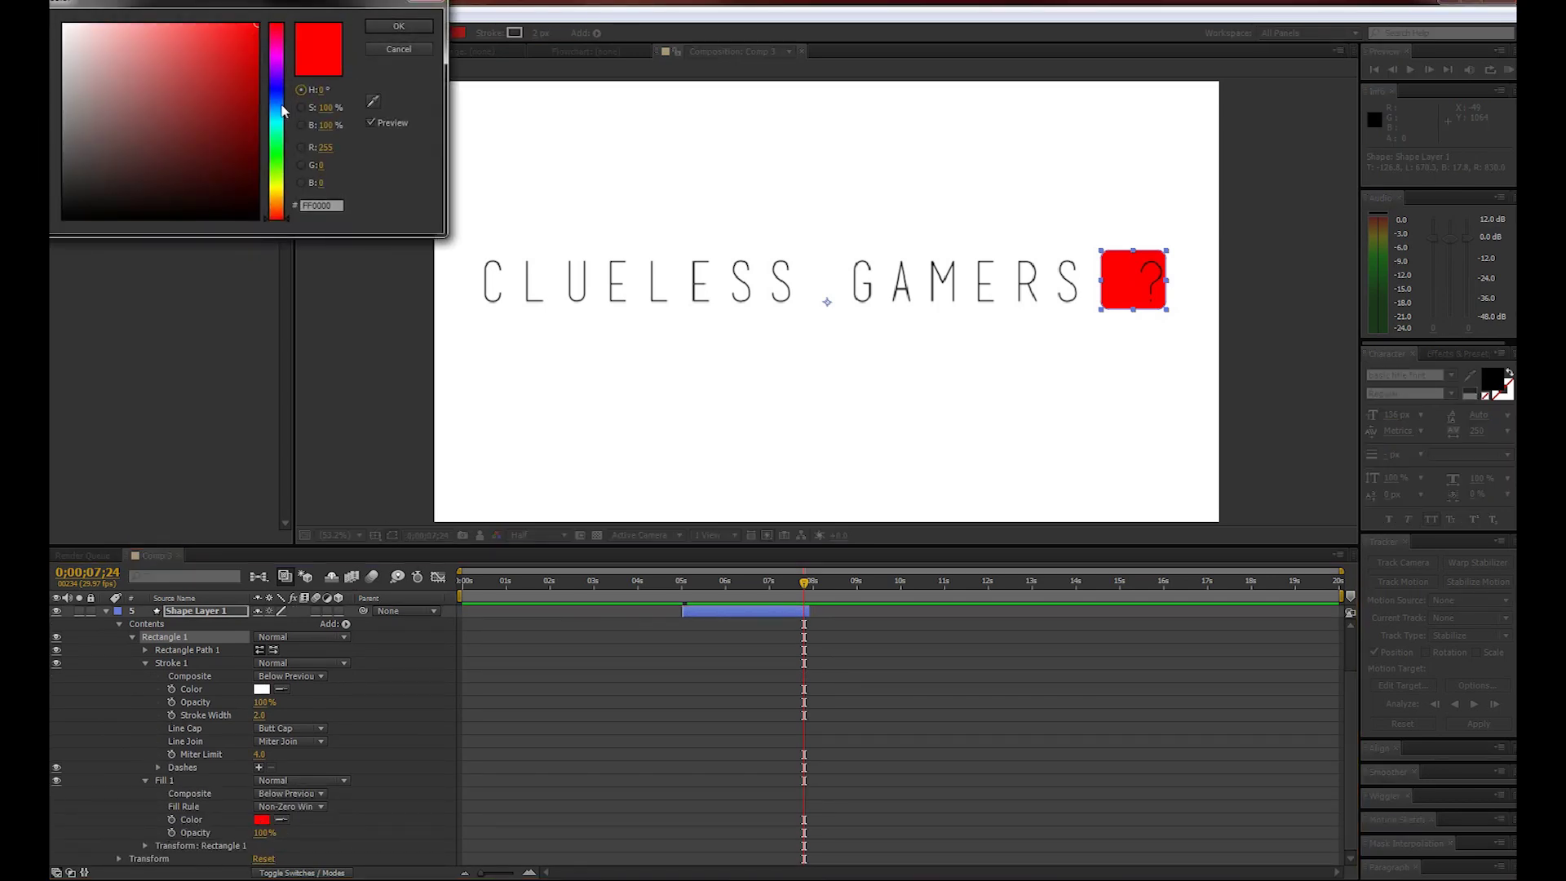
pyautogui.moveTo(287, 114); pyautogui.dragTo(286, 156)
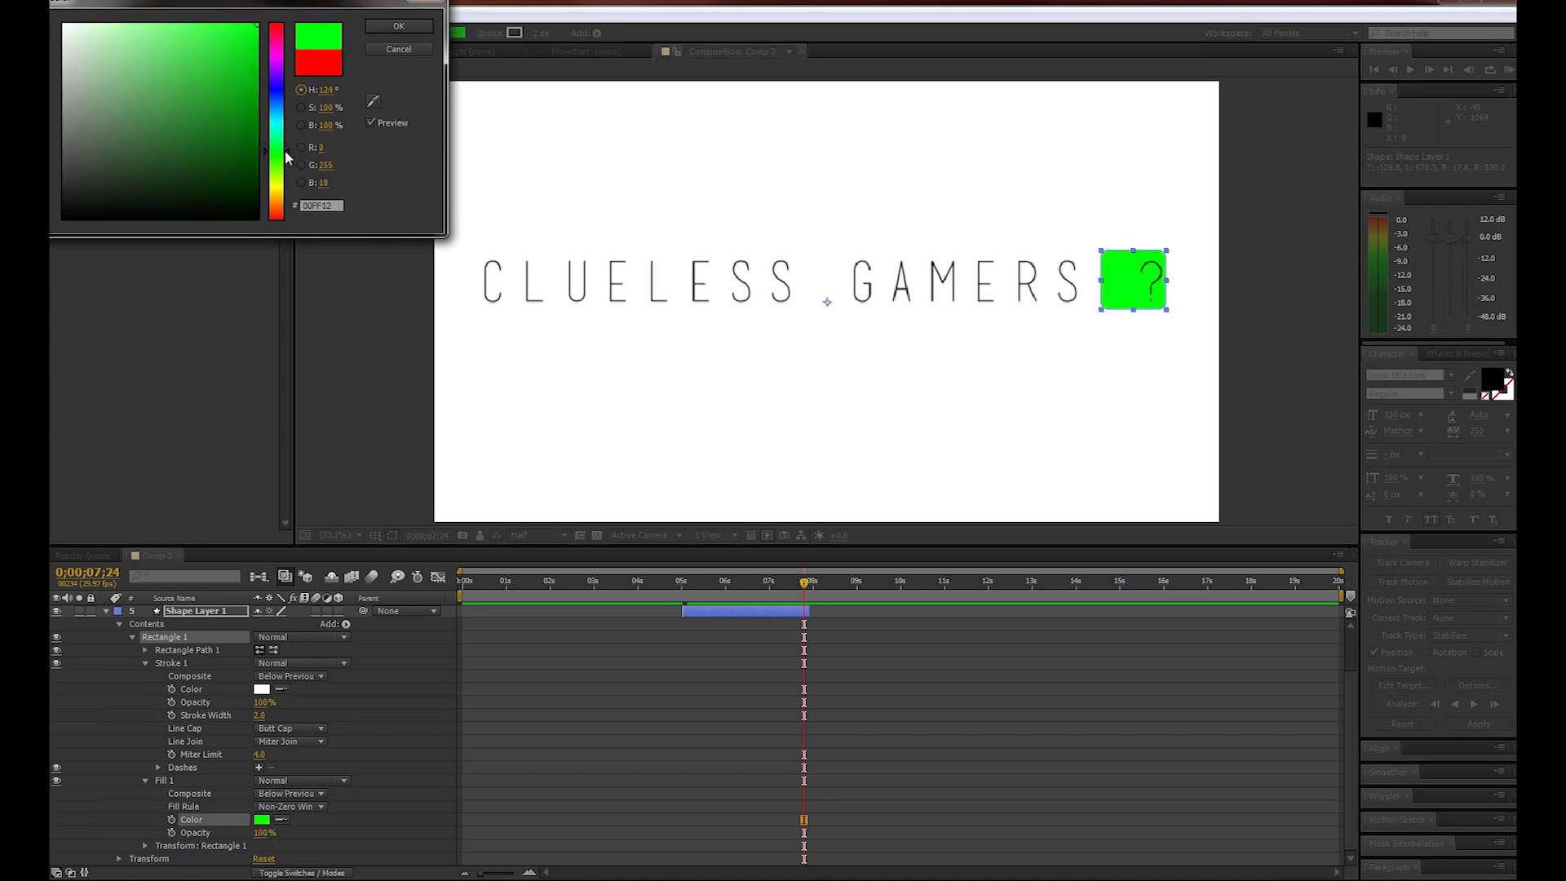
pyautogui.moveTo(241, 70)
pyautogui.mouseDown()
pyautogui.moveTo(249, 90)
pyautogui.moveTo(257, 70)
pyautogui.mouseUp()
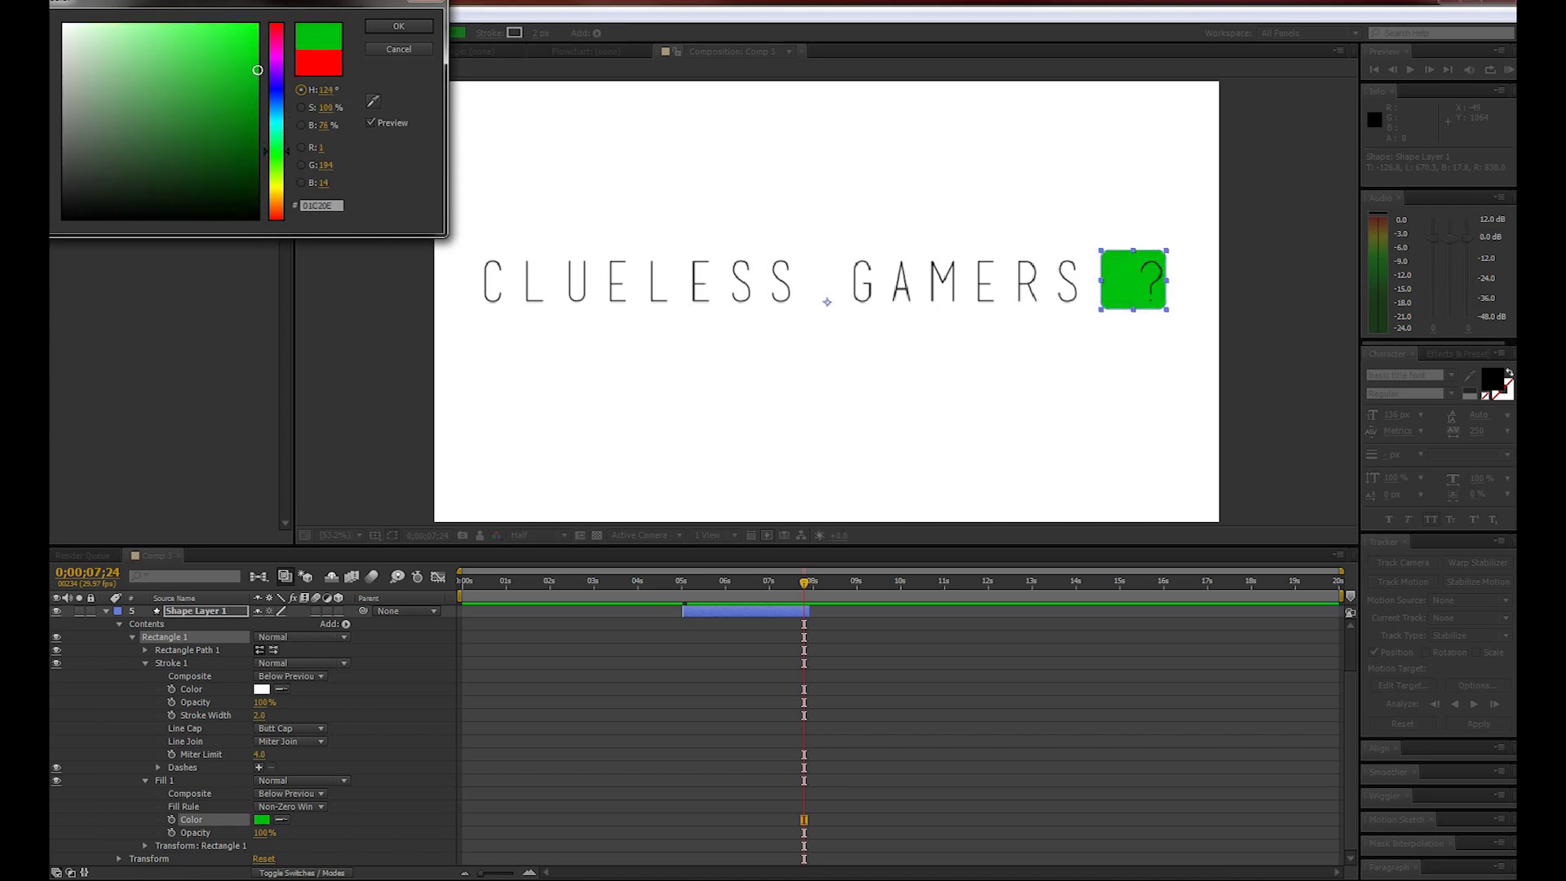
pyautogui.click(399, 27)
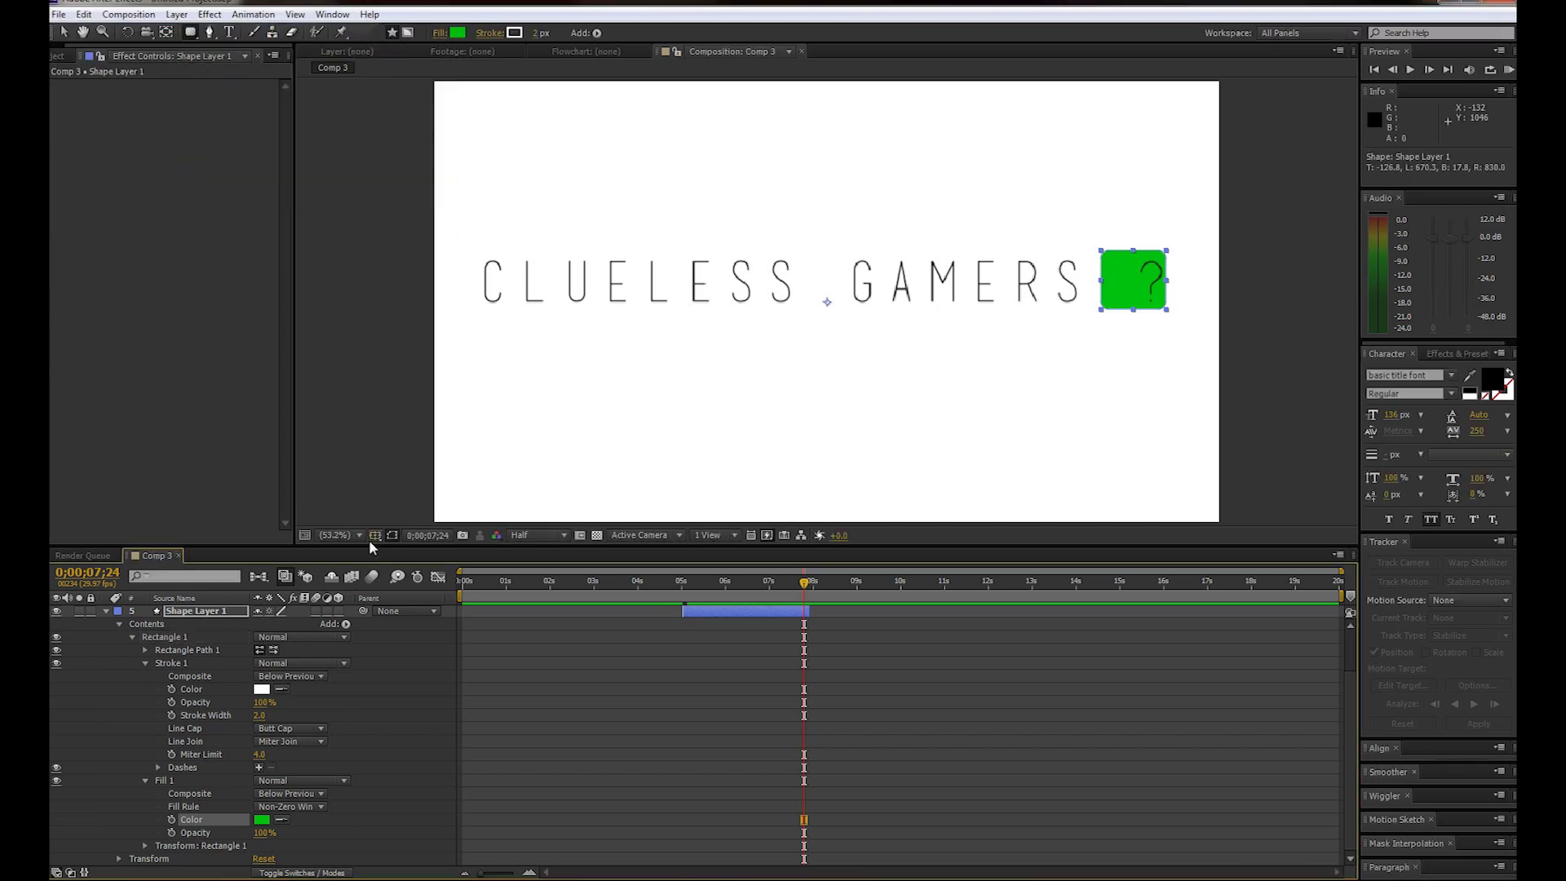
# Step: Match the stroke colour to the green fill and set Stroke Width to 0
pyautogui.click(281, 689)
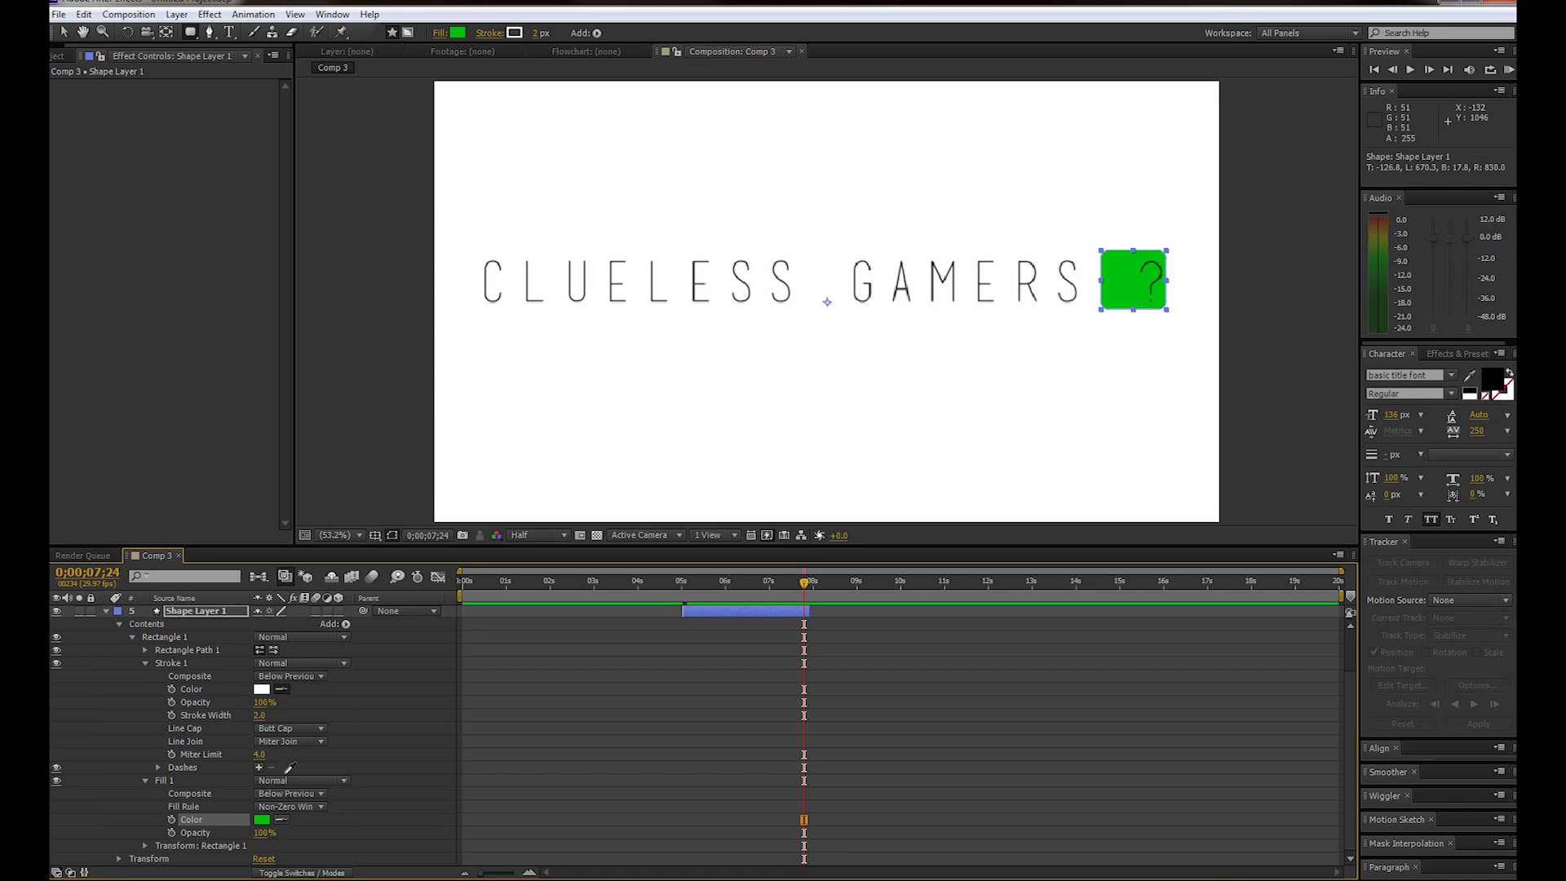
pyautogui.click(261, 819)
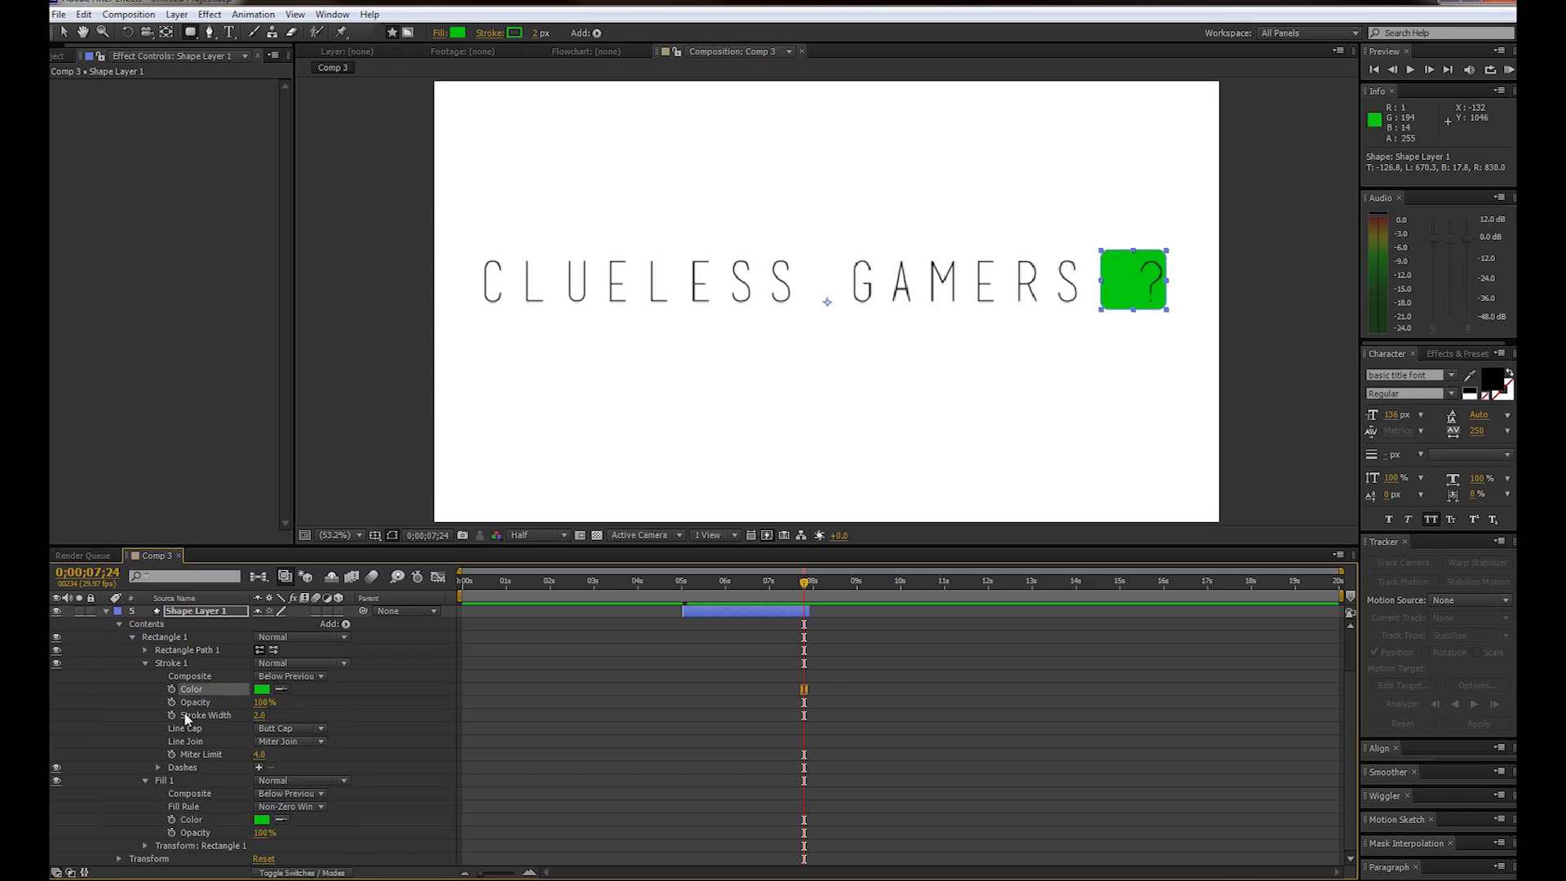
pyautogui.click(258, 715)
pyautogui.write('0')
pyautogui.press('Return')
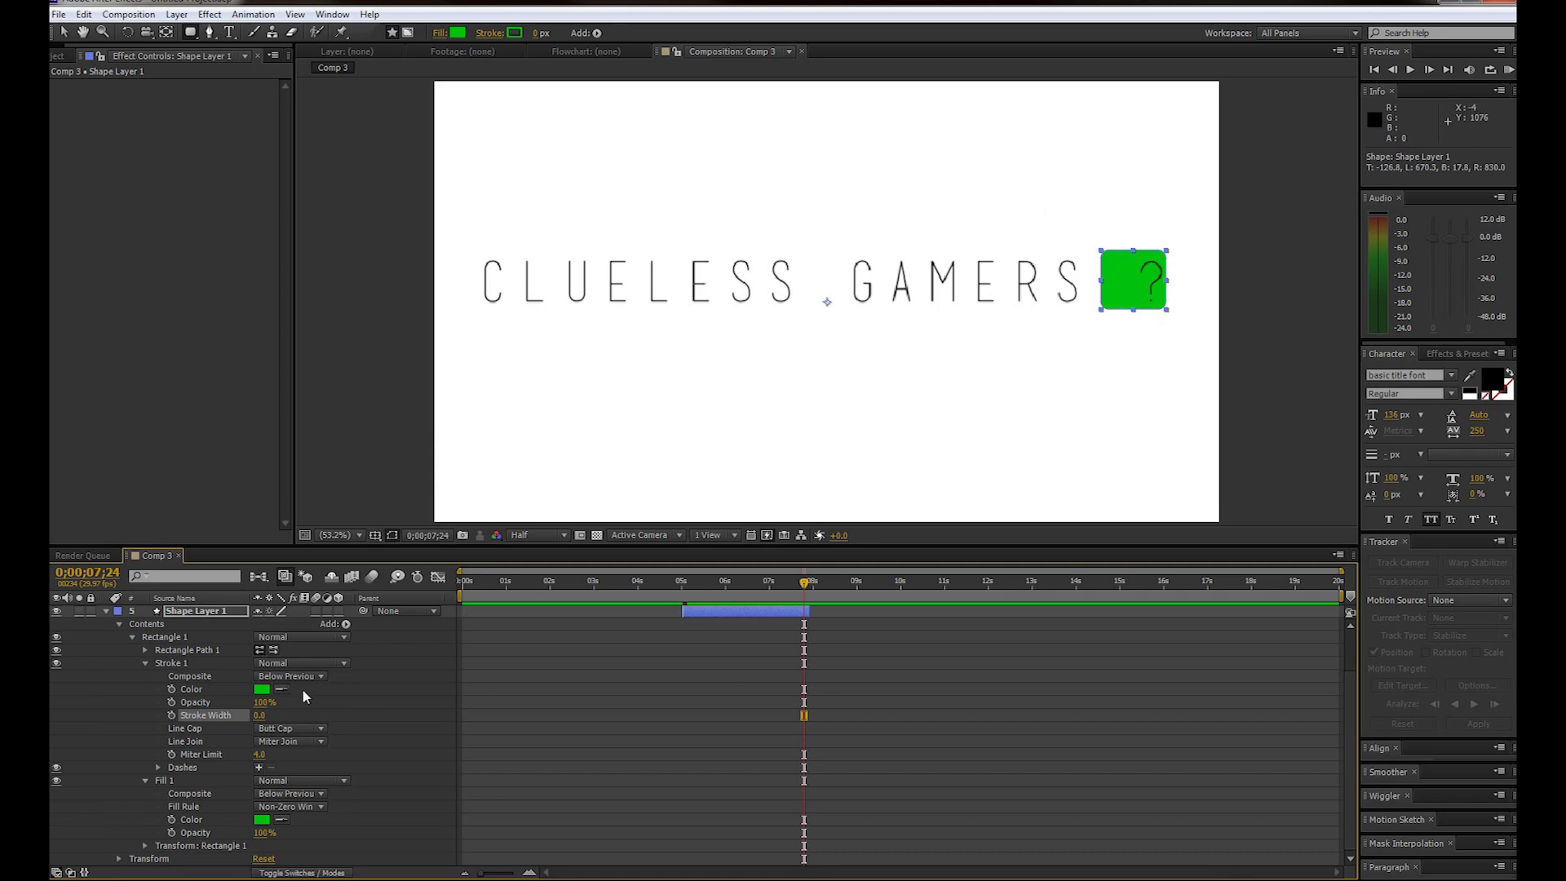
pyautogui.click(147, 663)
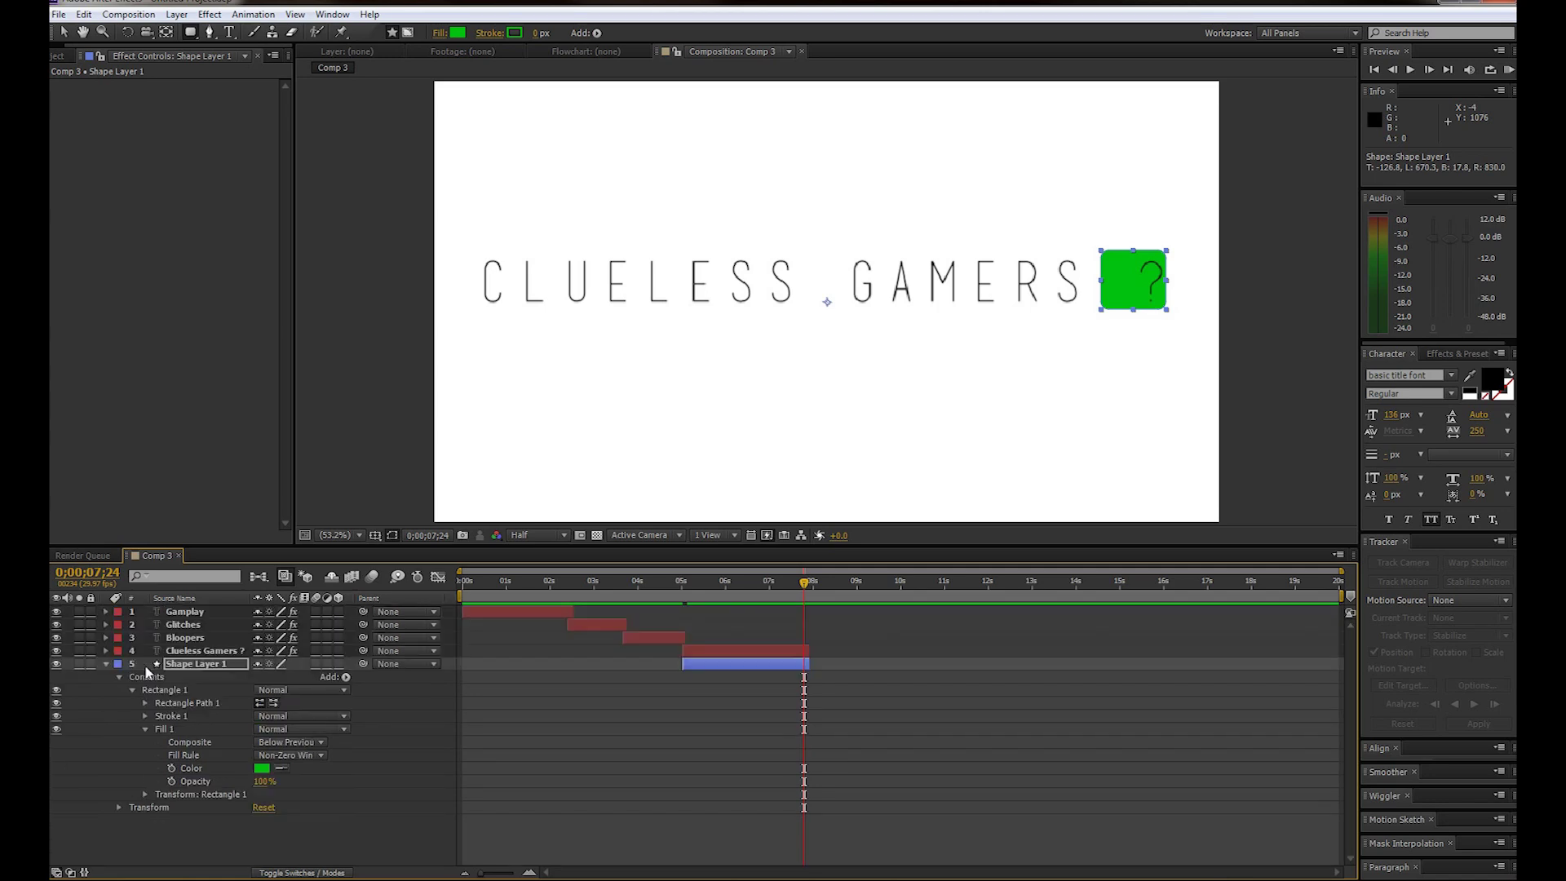
# Step: Draw two green rounded bars stacked above the square
pyautogui.click(146, 729)
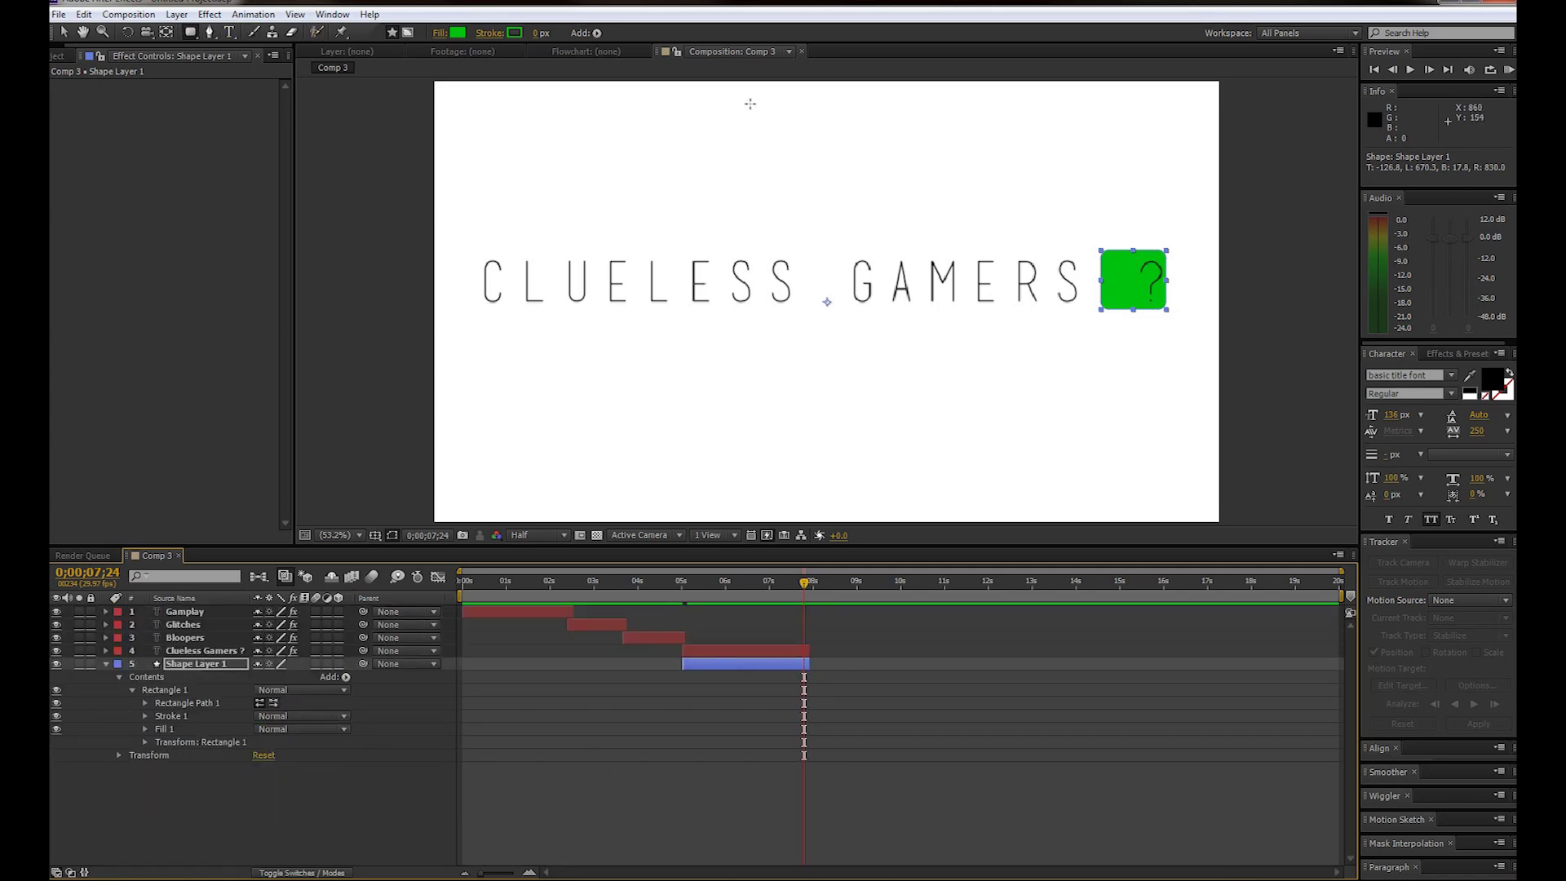
pyautogui.click(191, 32)
pyautogui.moveTo(1098, 162); pyautogui.dragTo(1167, 182)
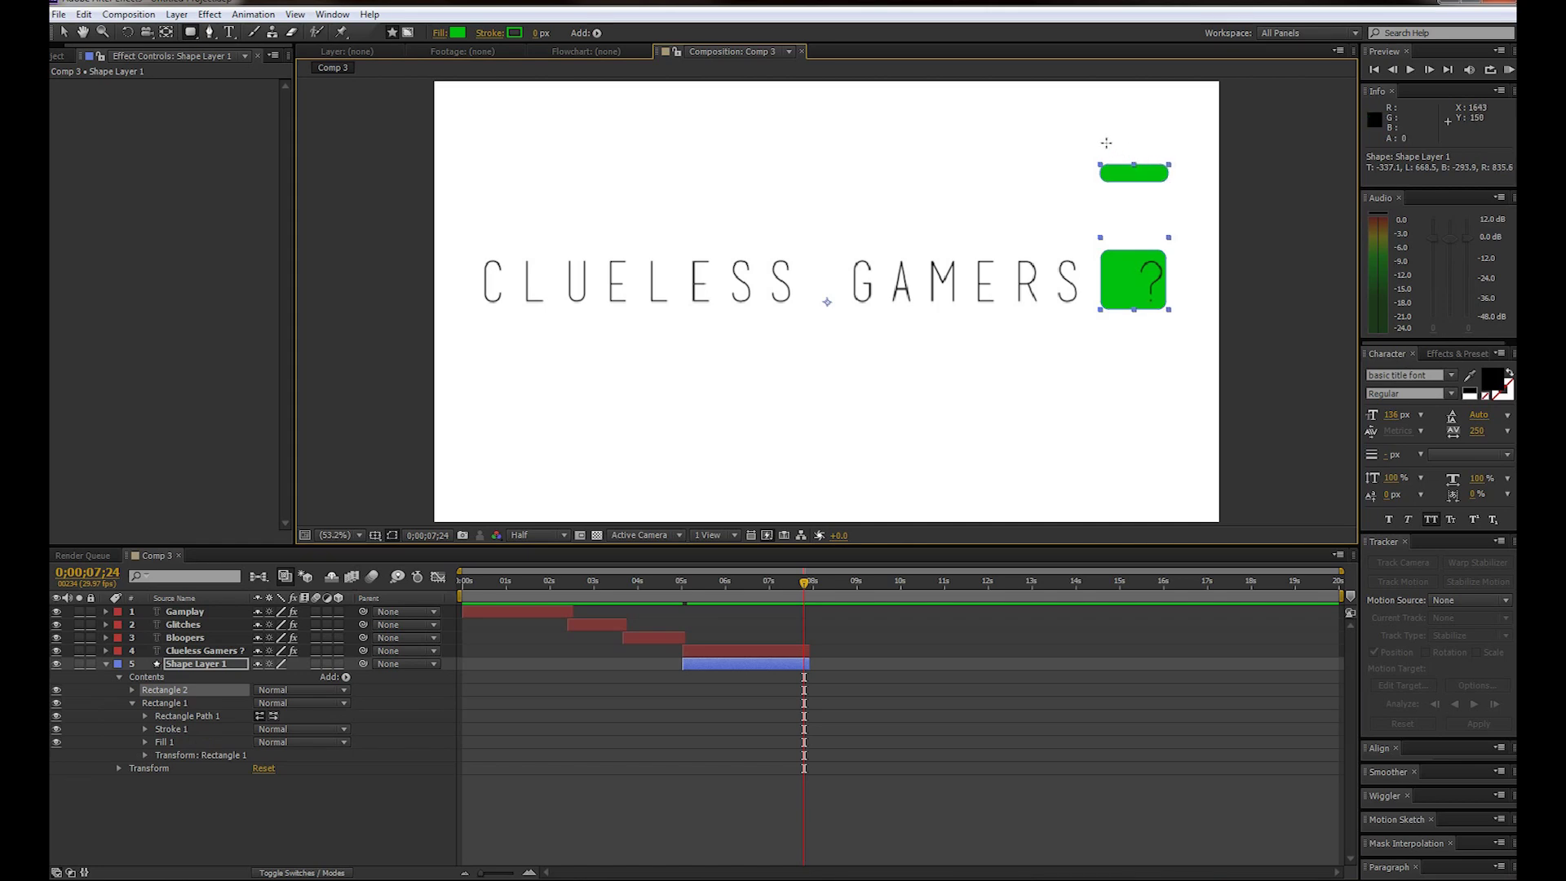
pyautogui.moveTo(1101, 140)
pyautogui.mouseDown()
pyautogui.moveTo(1184, 161)
pyautogui.moveTo(1171, 154)
pyautogui.mouseUp()
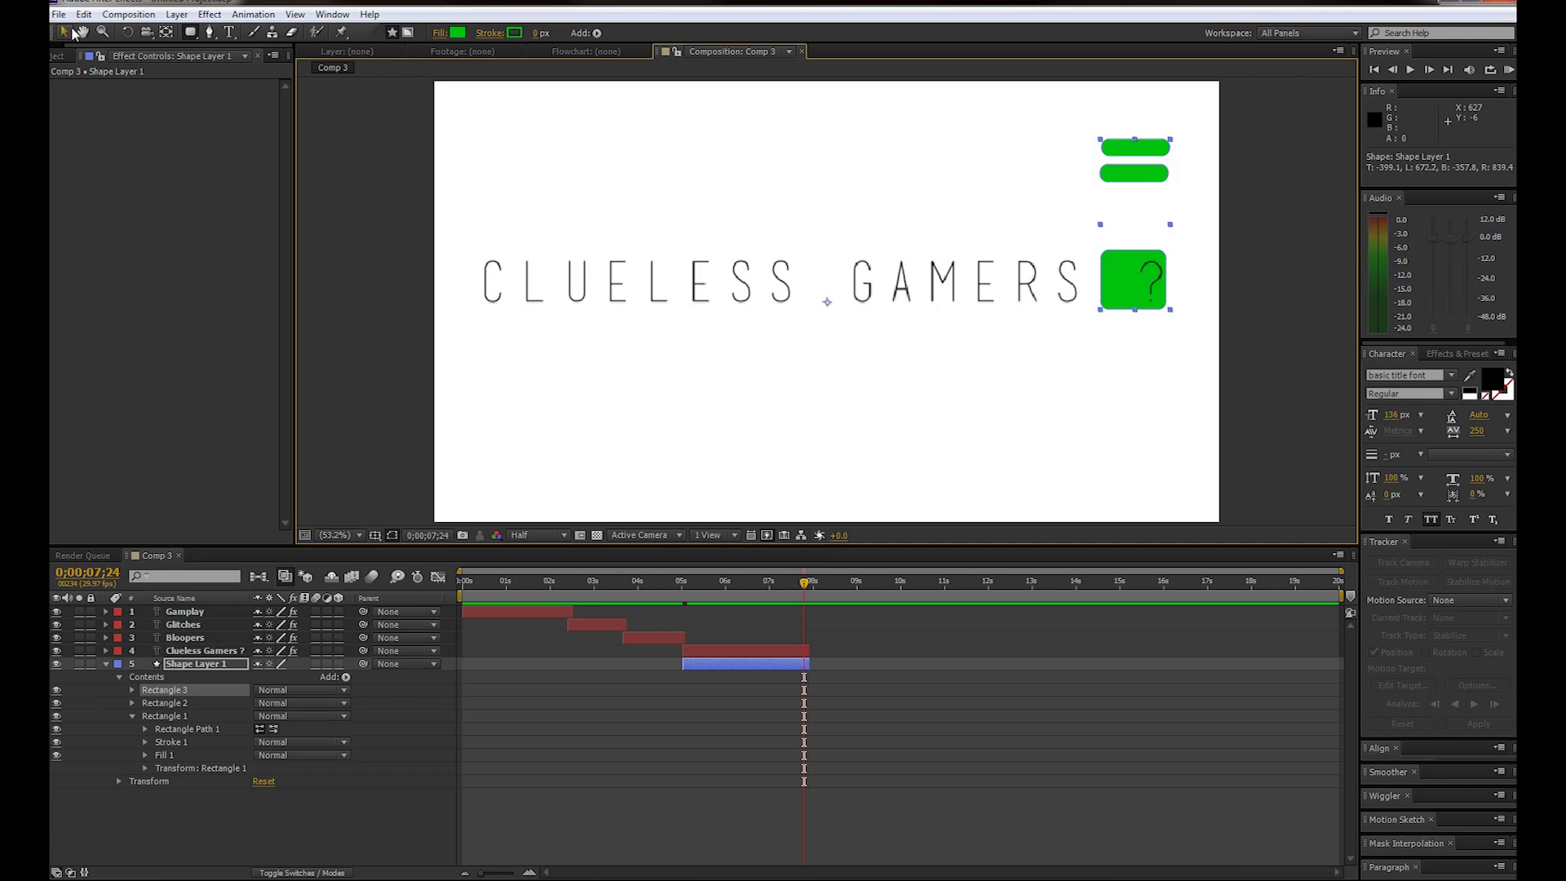
# Step: Tilt the two bars in opposite directions and move them onto the square's top corners
pyautogui.click(127, 32)
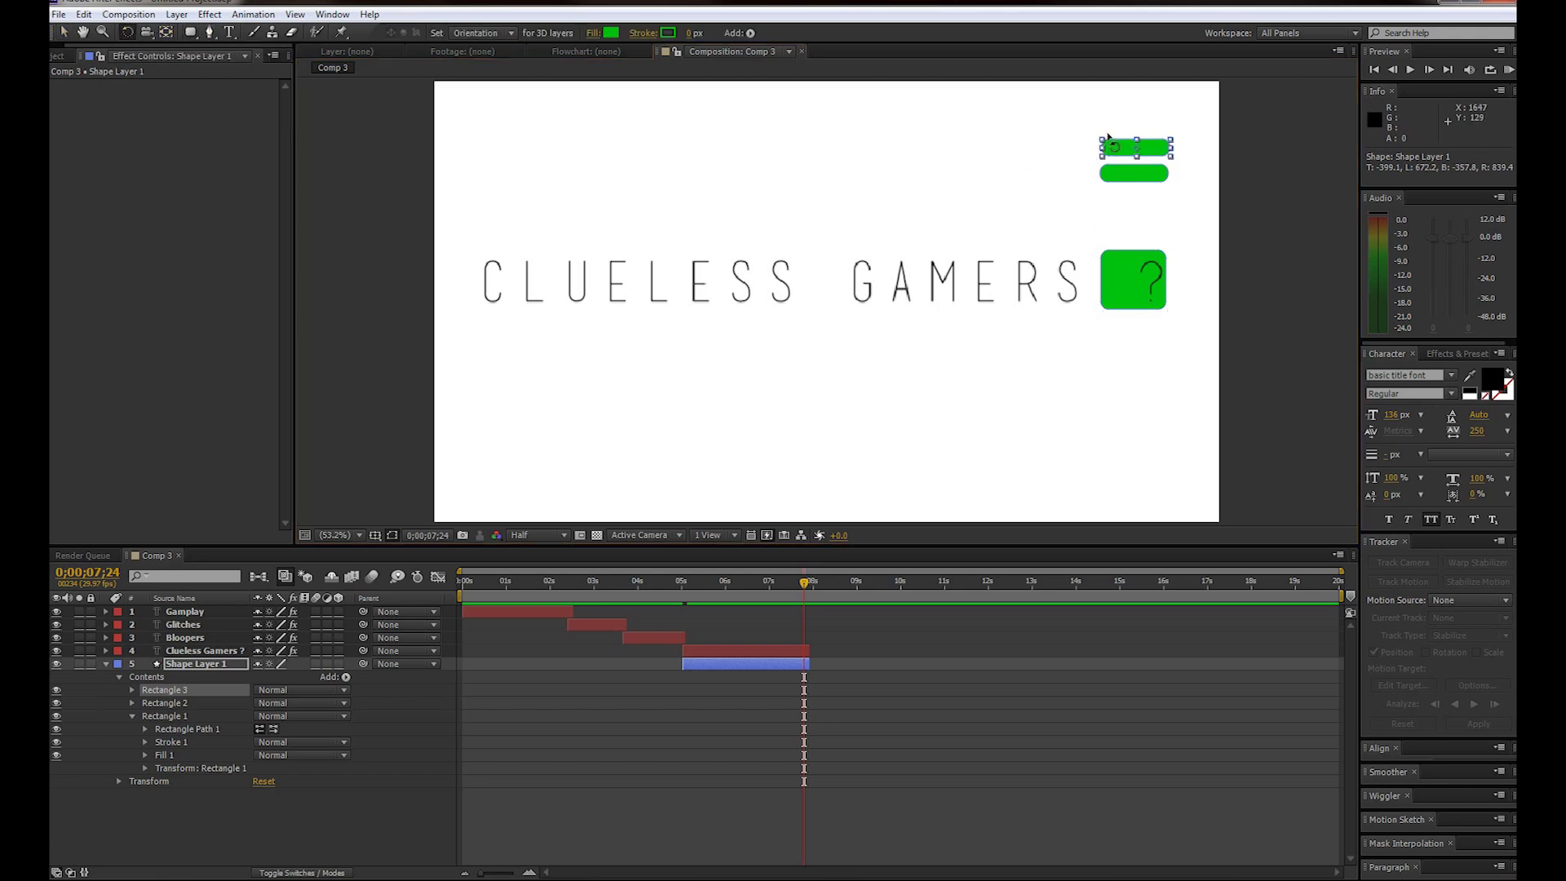
pyautogui.moveTo(1098, 133); pyautogui.dragTo(1095, 96)
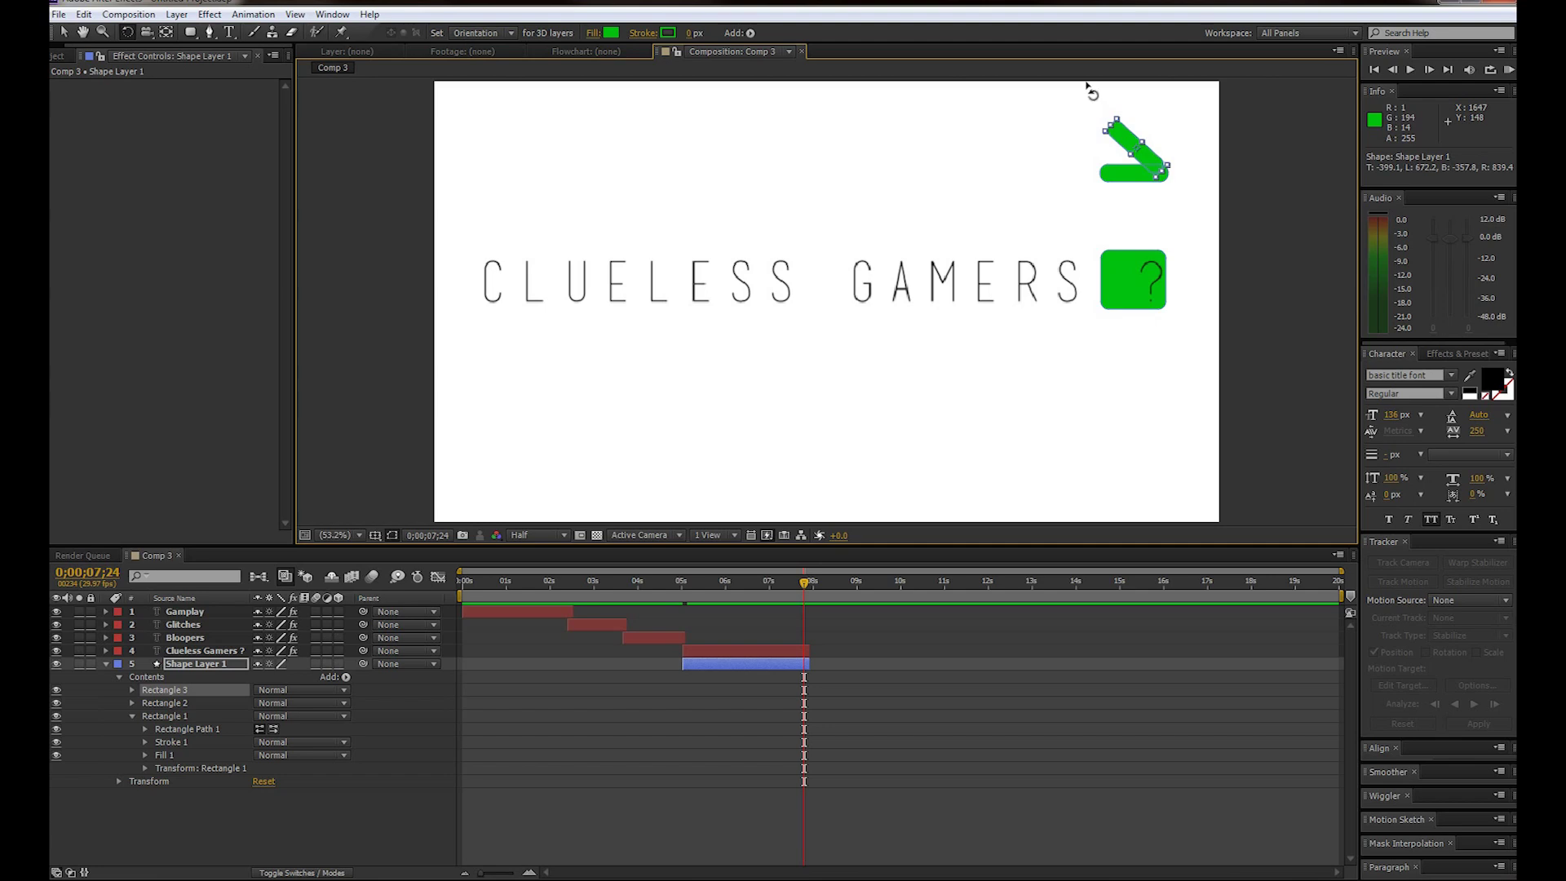
pyautogui.moveTo(1106, 187); pyautogui.dragTo(1097, 237)
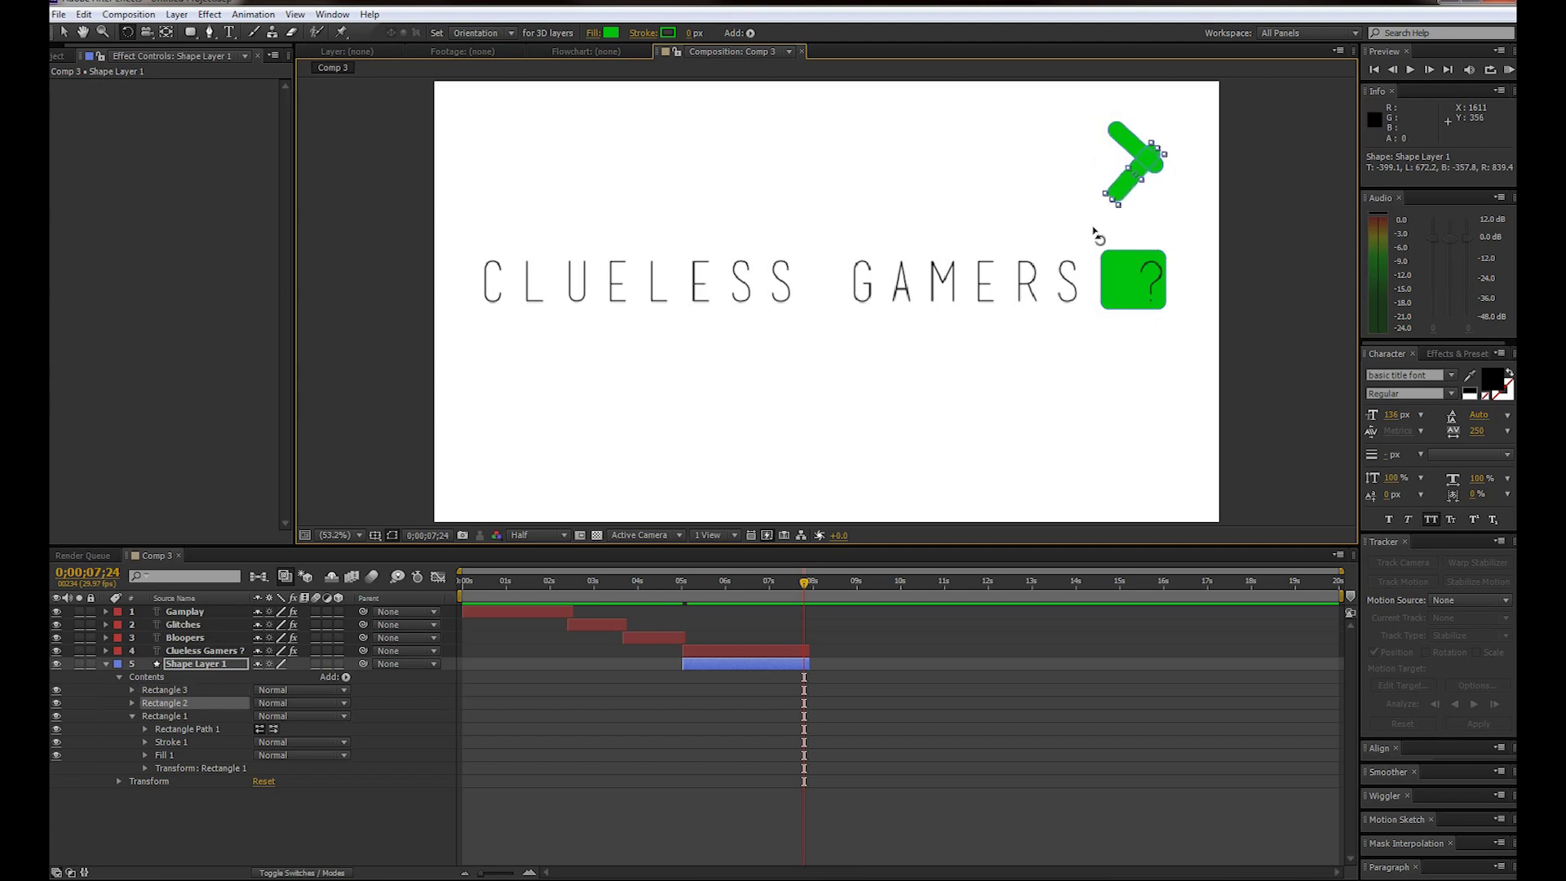
pyautogui.click(64, 33)
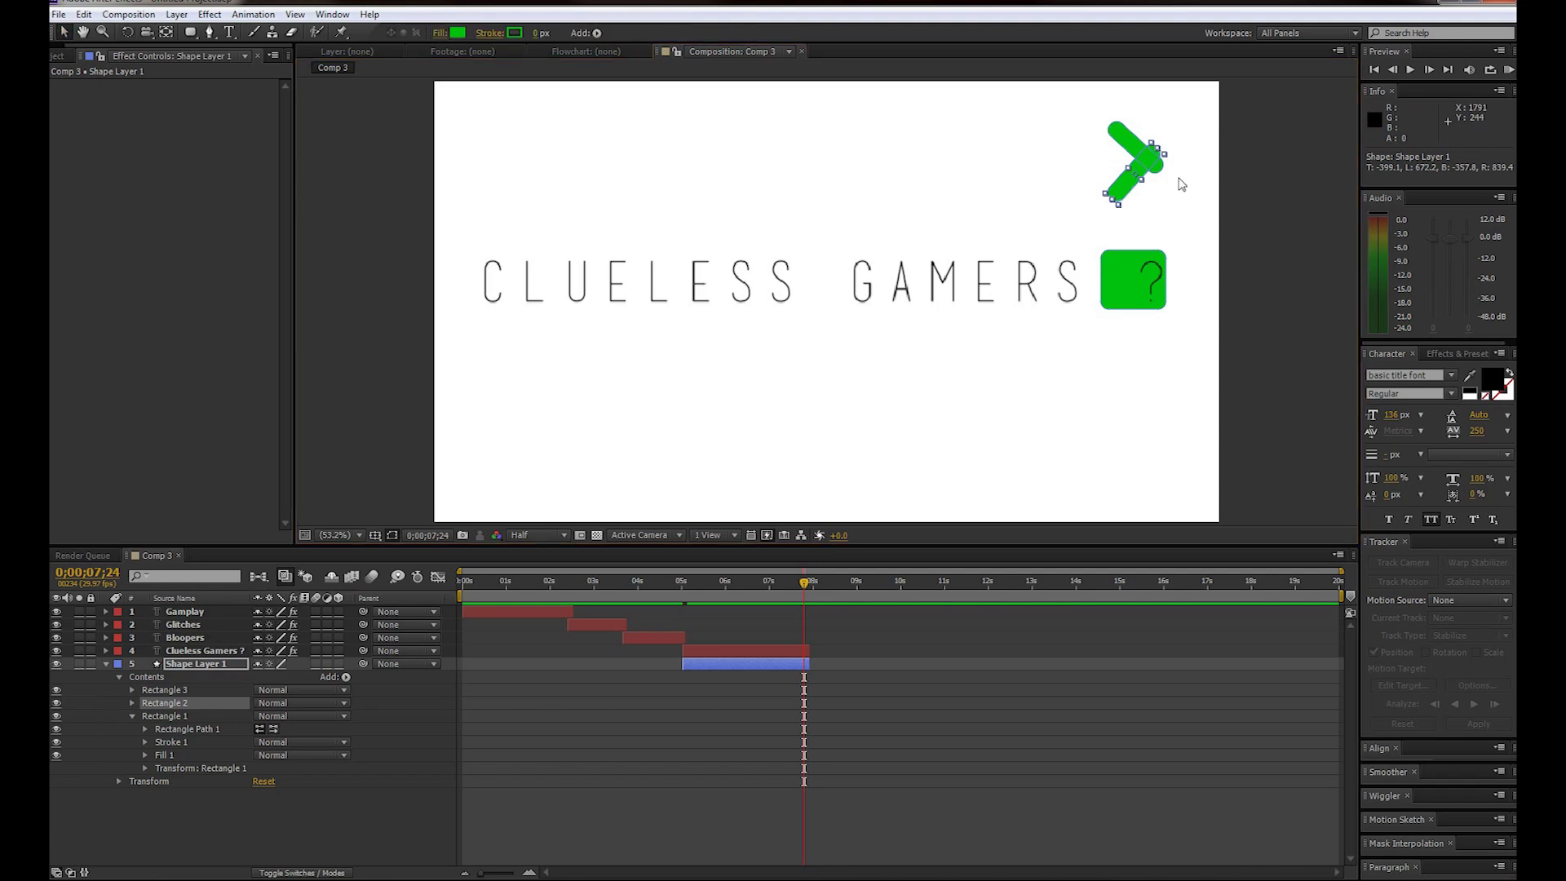
pyautogui.moveTo(1125, 187); pyautogui.dragTo(1103, 264)
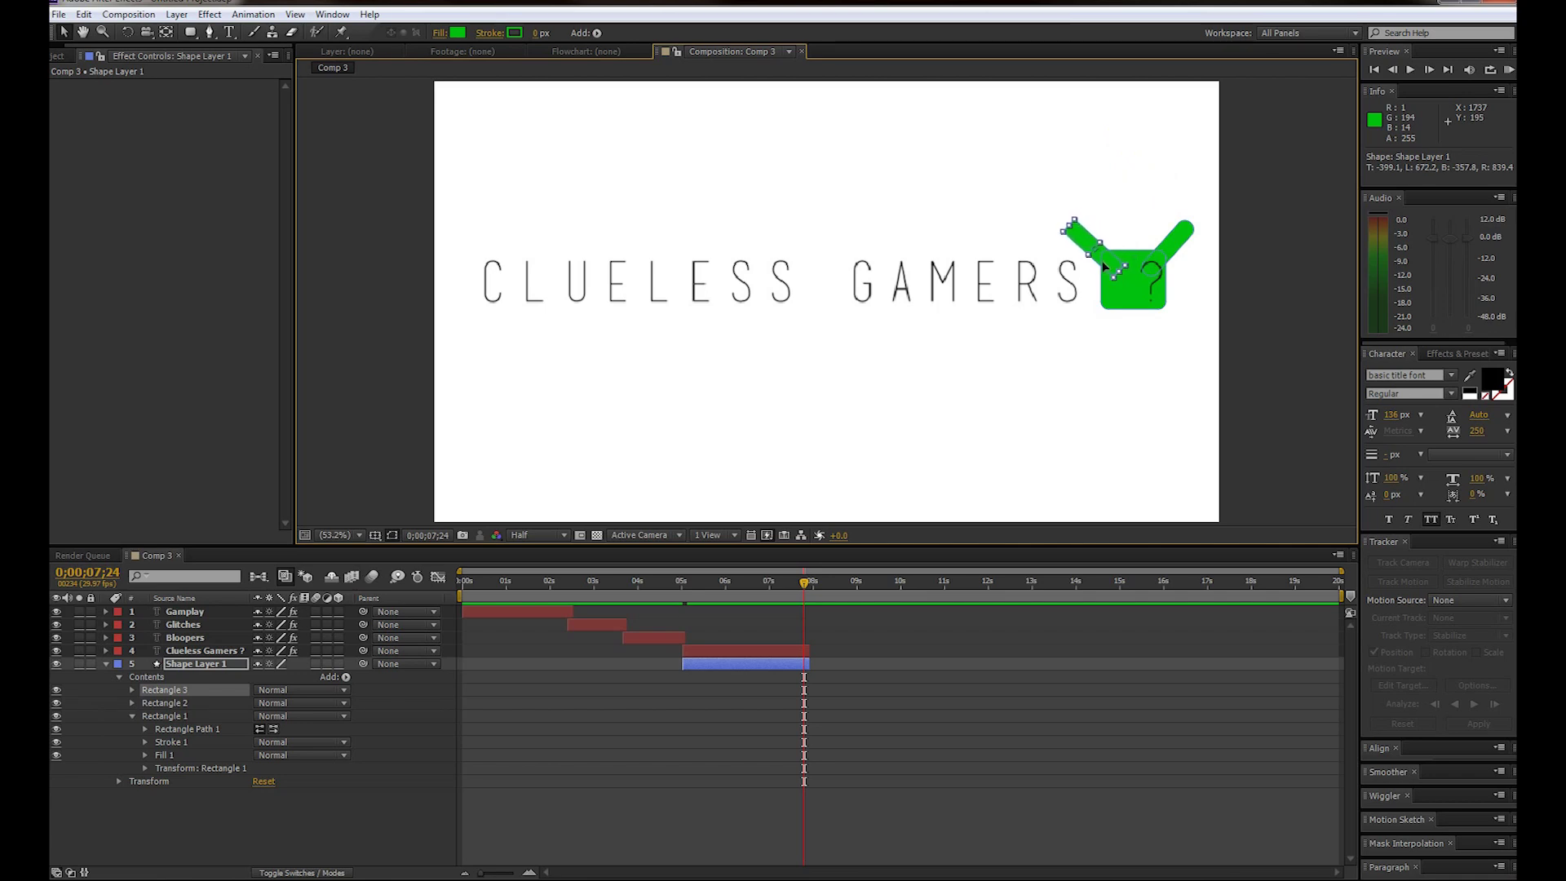
pyautogui.click(190, 33)
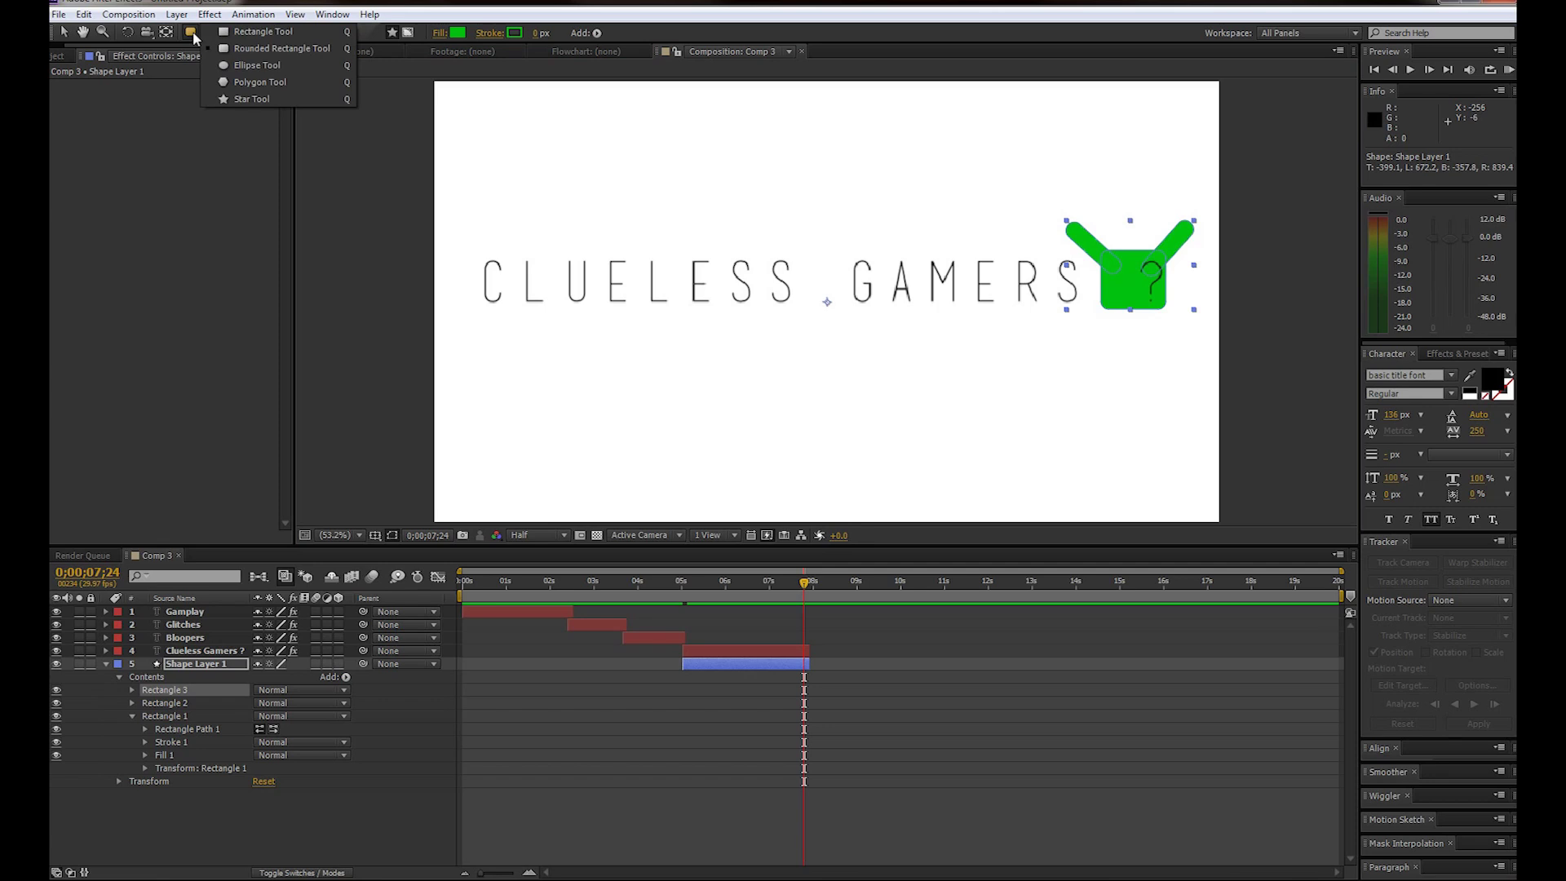
# Step: Draw an ellipse circle and place it between the raised arms as the figure's head
pyautogui.moveTo(194, 37); pyautogui.dragTo(253, 65)
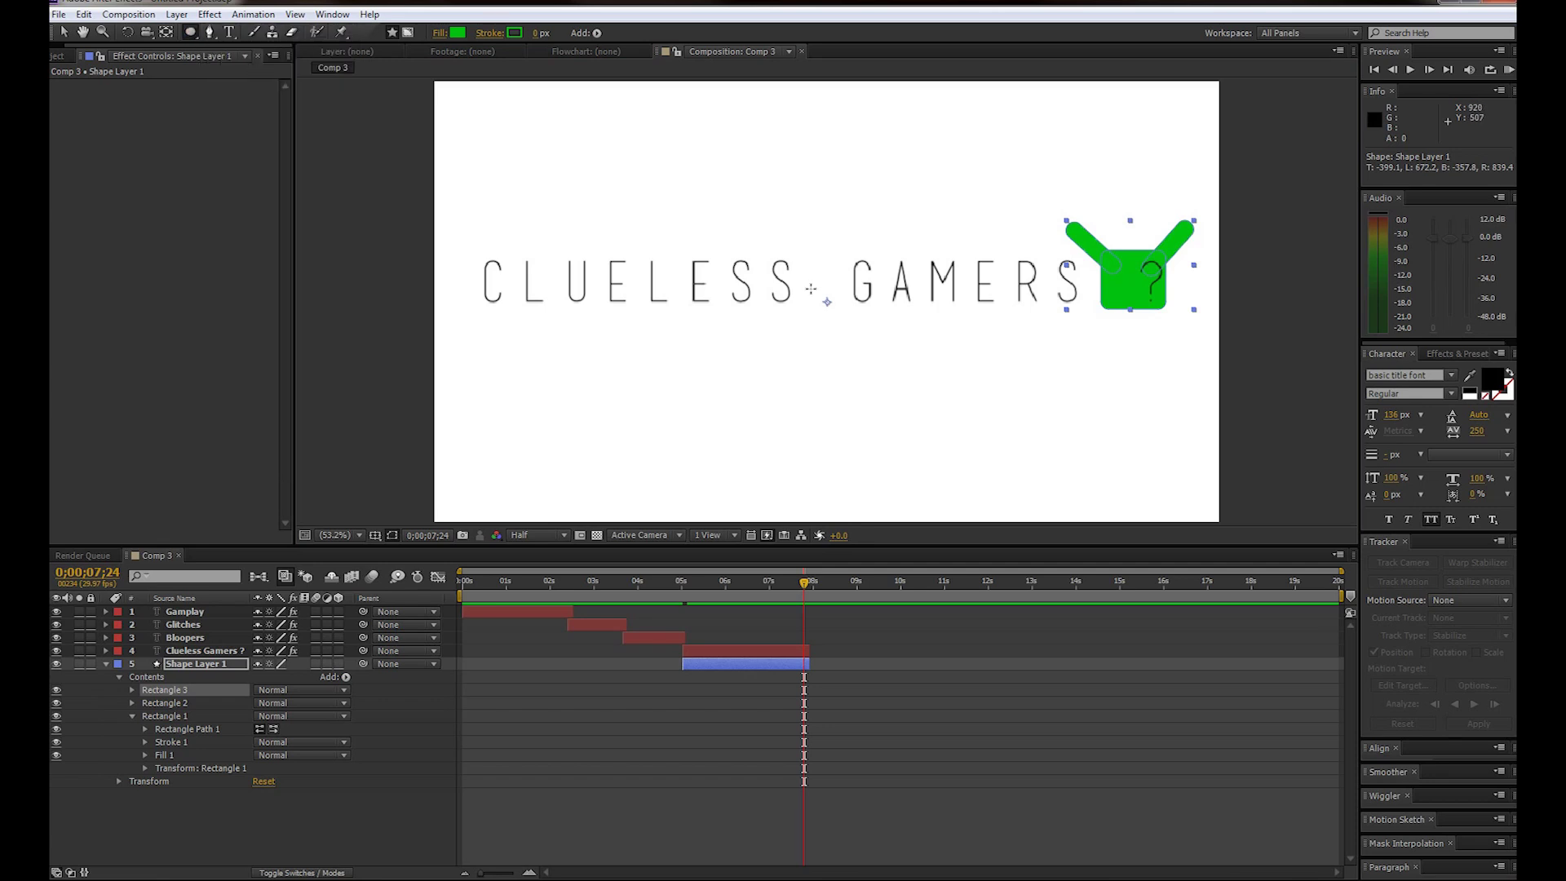
pyautogui.moveTo(1104, 120); pyautogui.dragTo(1142, 157)
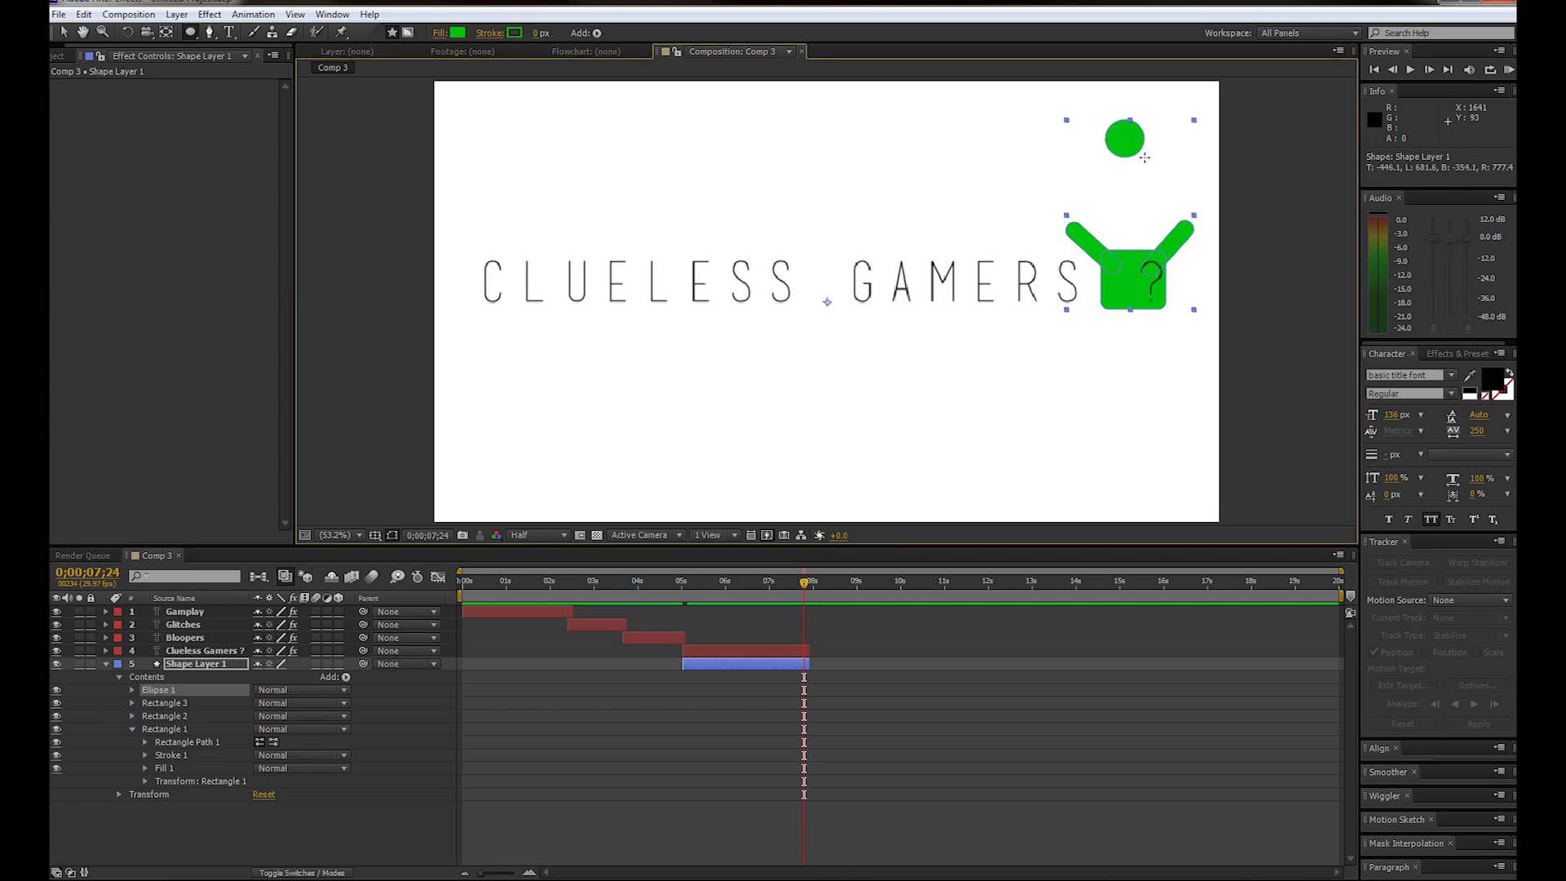
pyautogui.click(64, 31)
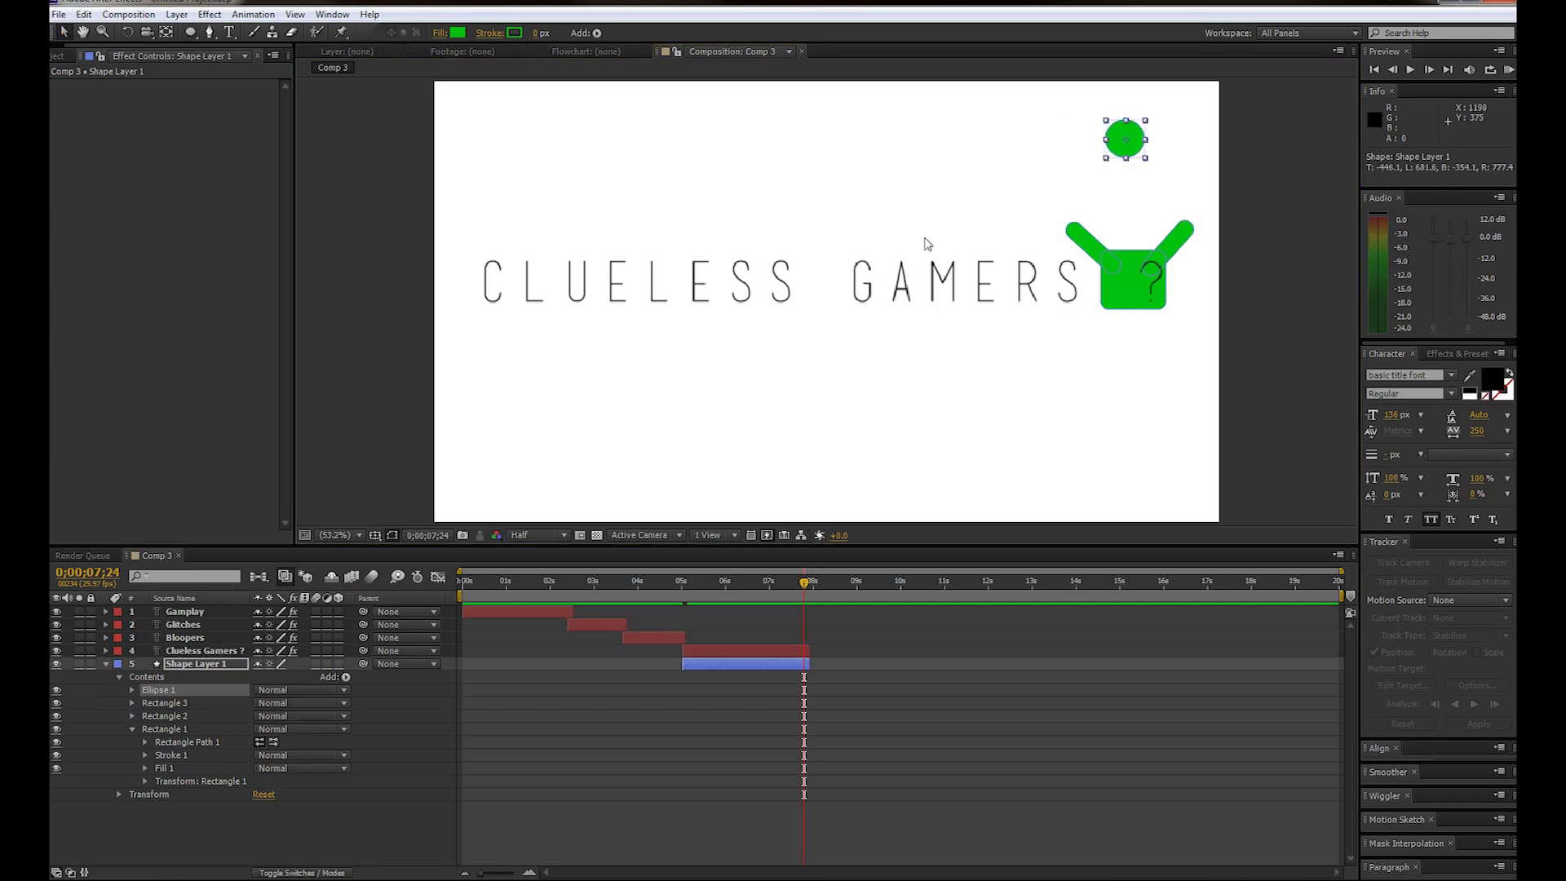
pyautogui.moveTo(1135, 155); pyautogui.dragTo(1144, 252)
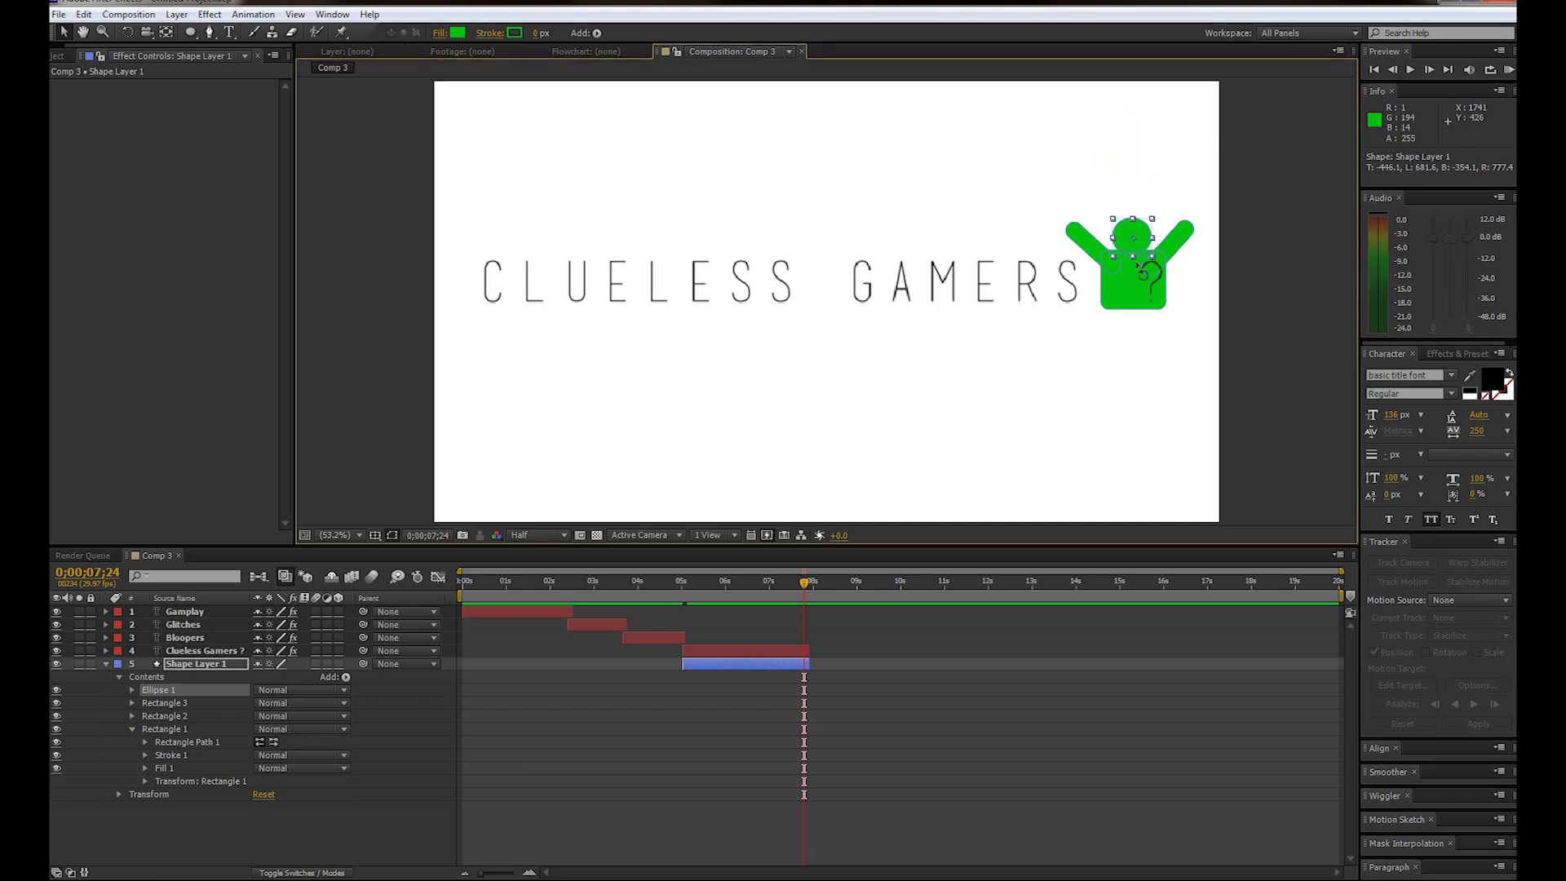
pyautogui.click(354, 242)
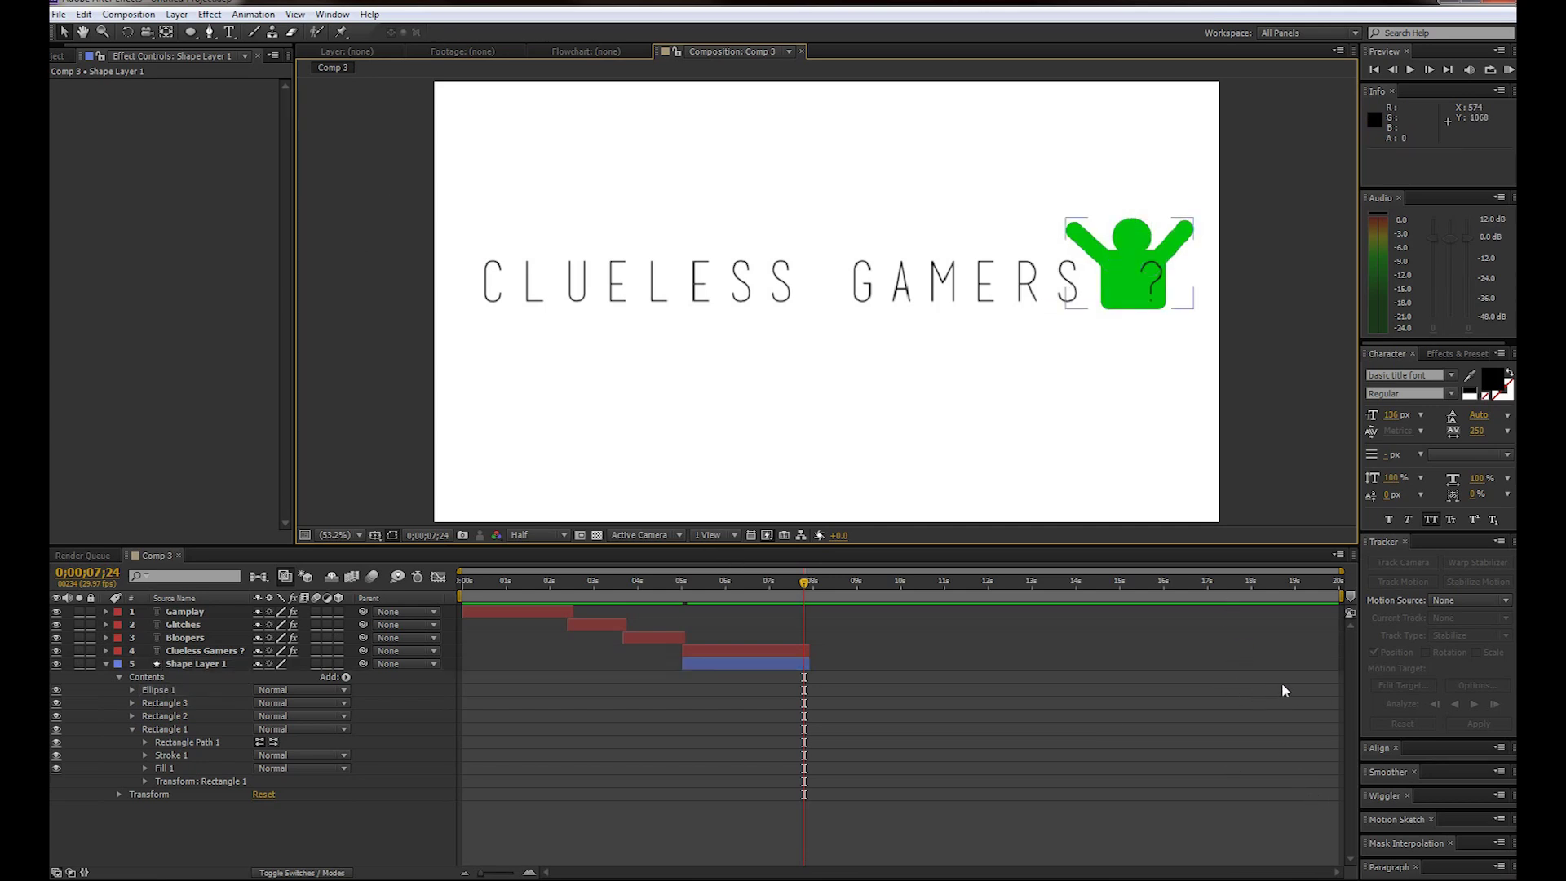
pyautogui.moveTo(641, 575); pyautogui.dragTo(463, 579)
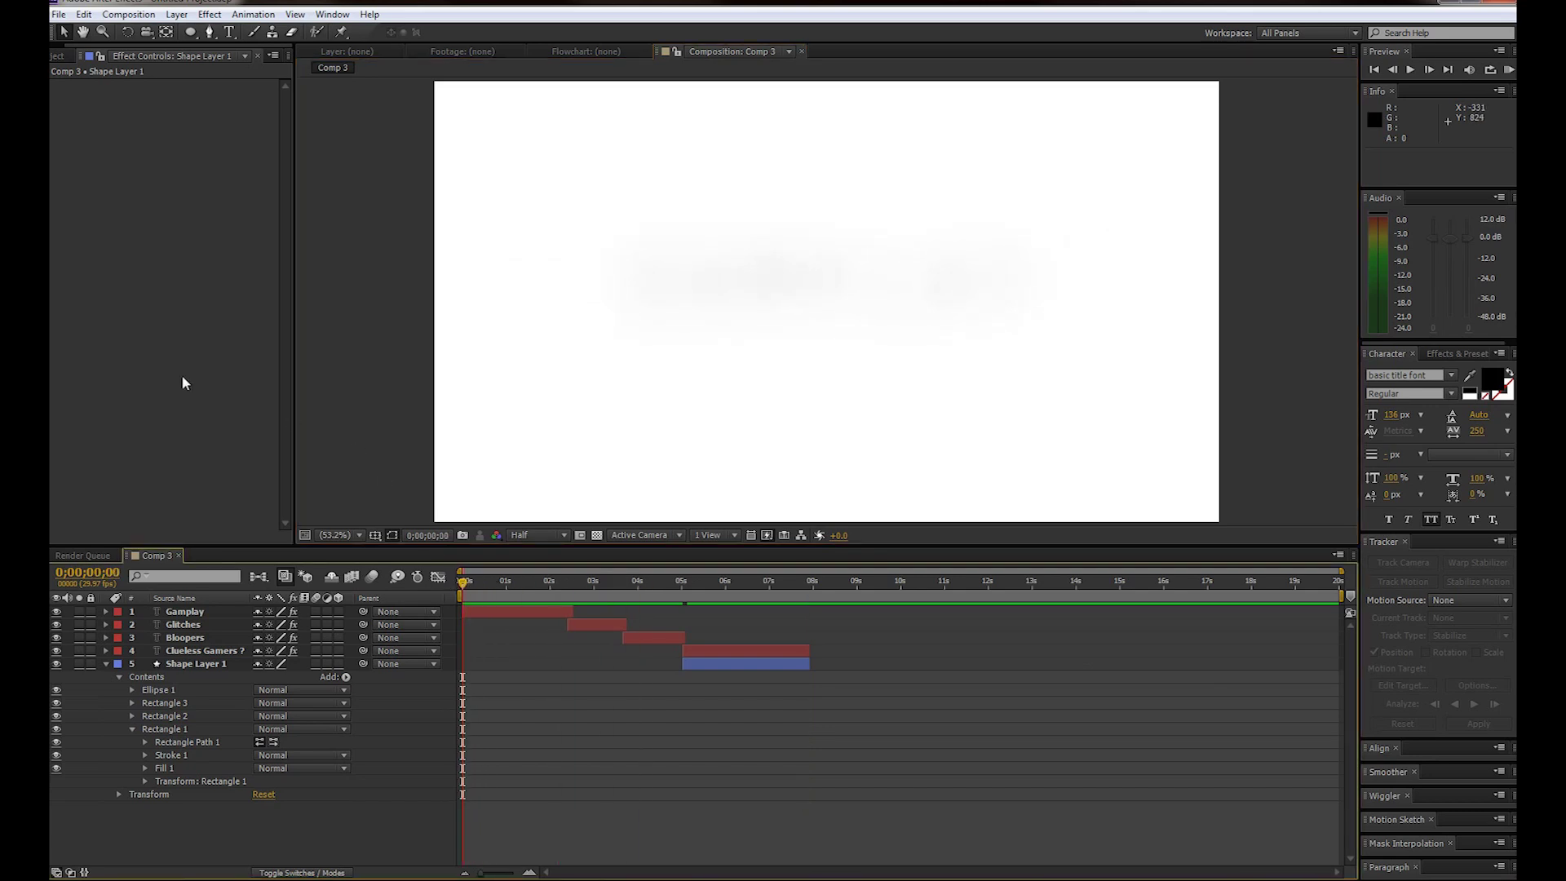
# Step: RAM-preview the intro from 0;00, then scrub back to 0;00;05;29 showing the green logo title
pyautogui.press('space')
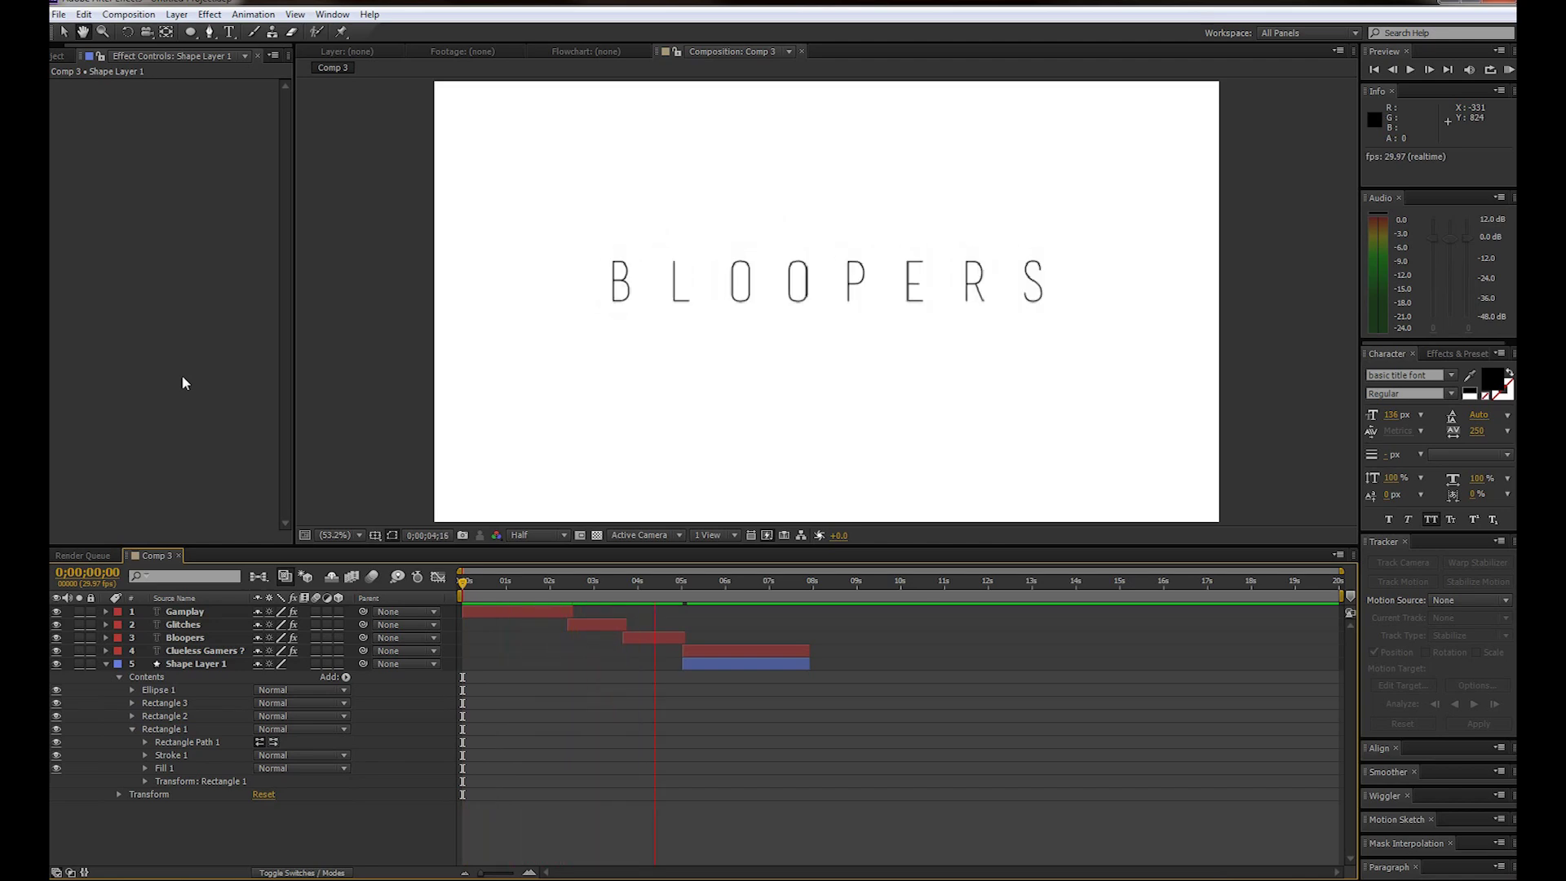
pyautogui.press('space')
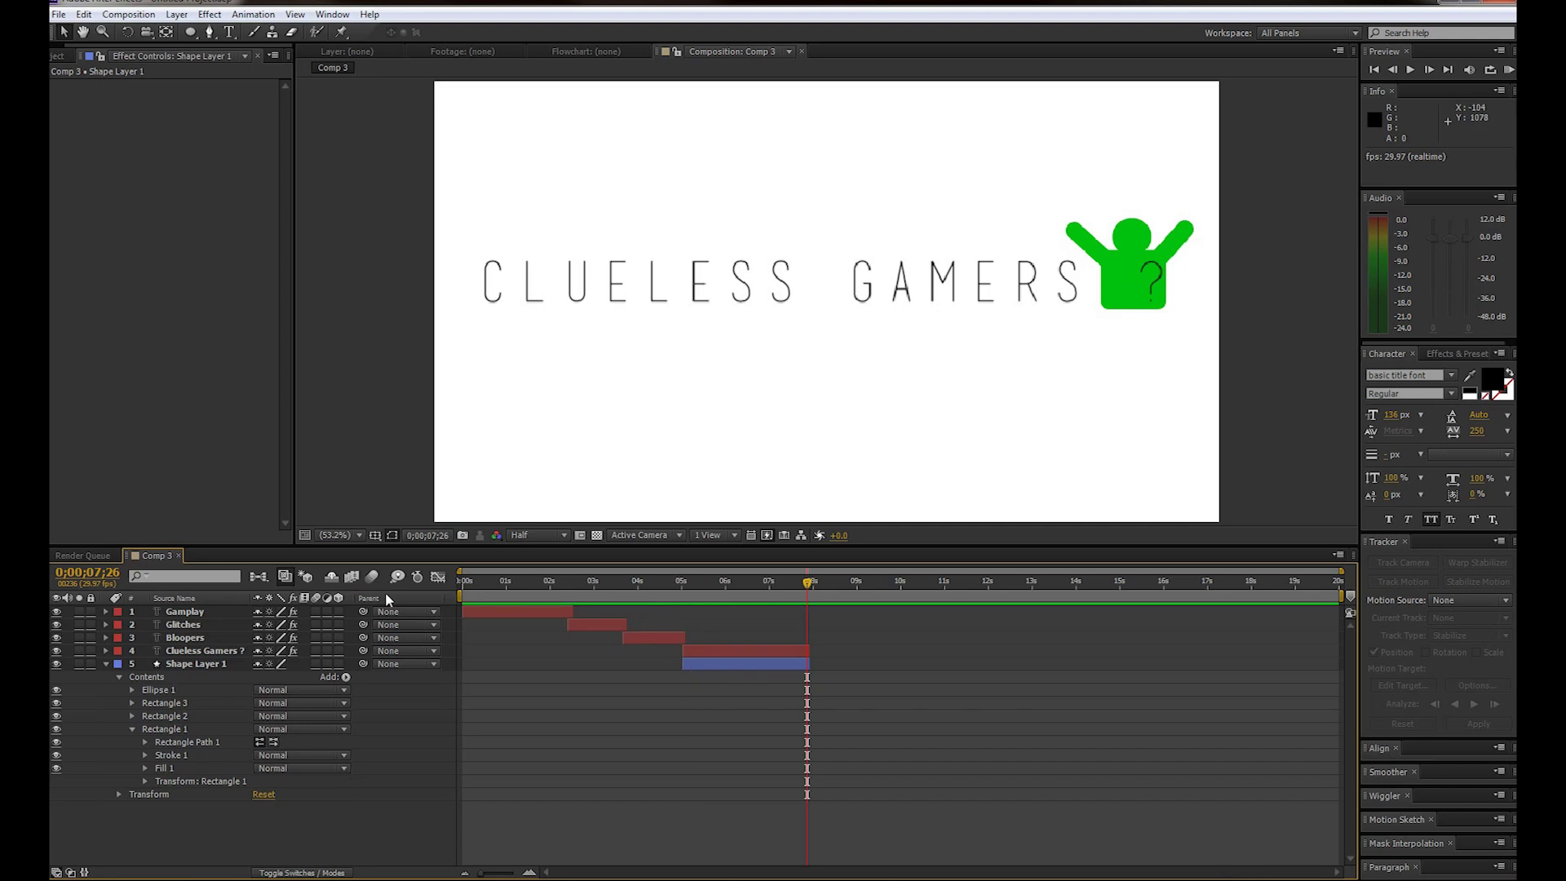
pyautogui.click(710, 584)
pyautogui.moveTo(711, 585); pyautogui.dragTo(724, 586)
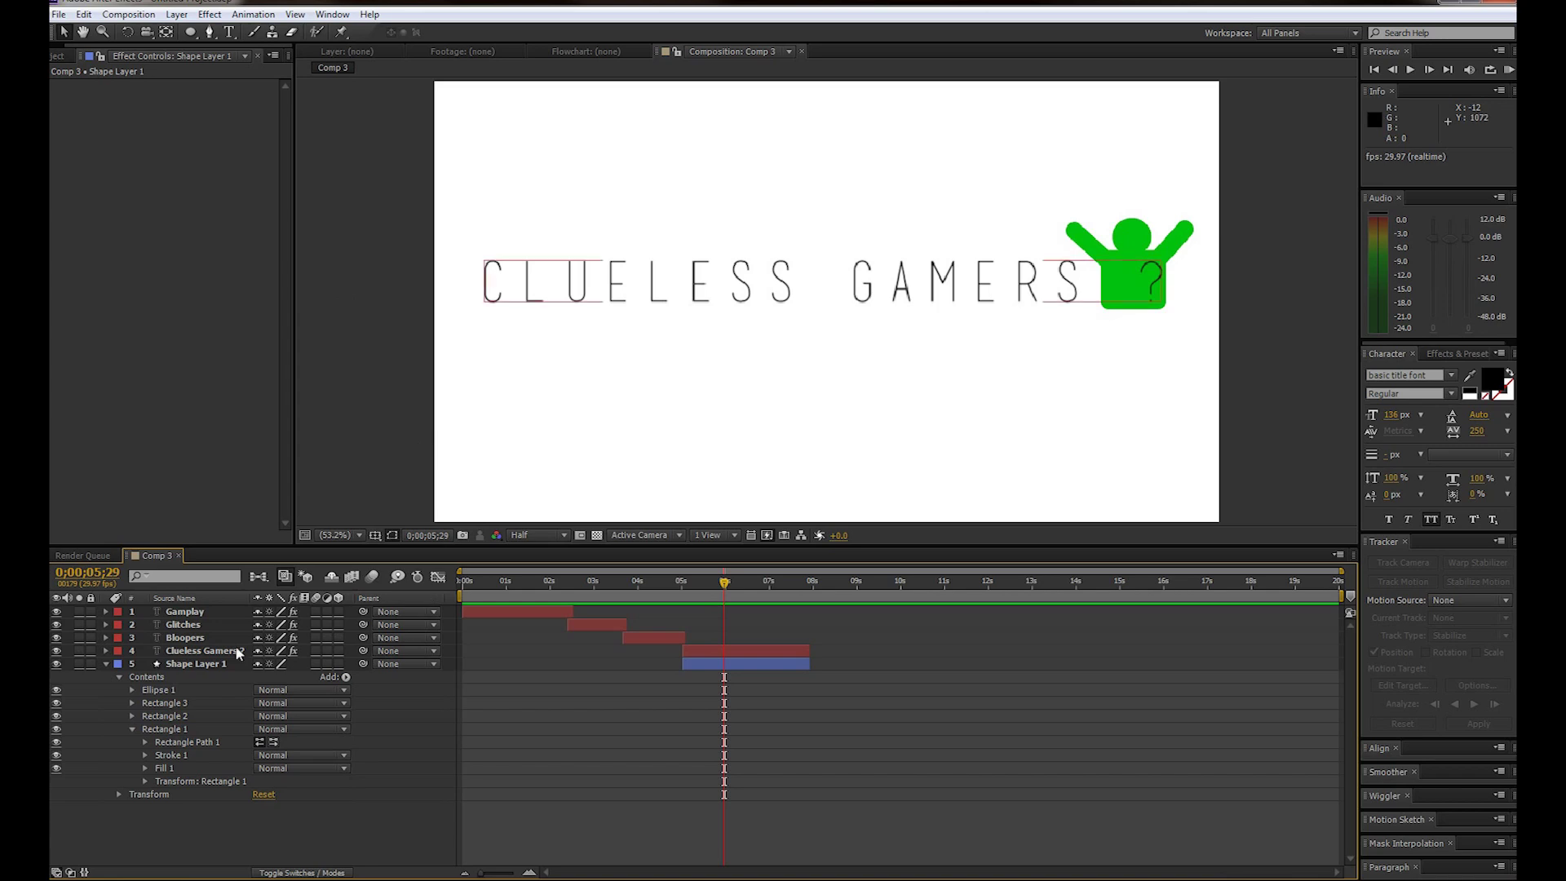
# Step: Duplicate the Clueless Gamers ? text layer and move the copy below Shape Layer 1
pyautogui.click(200, 663)
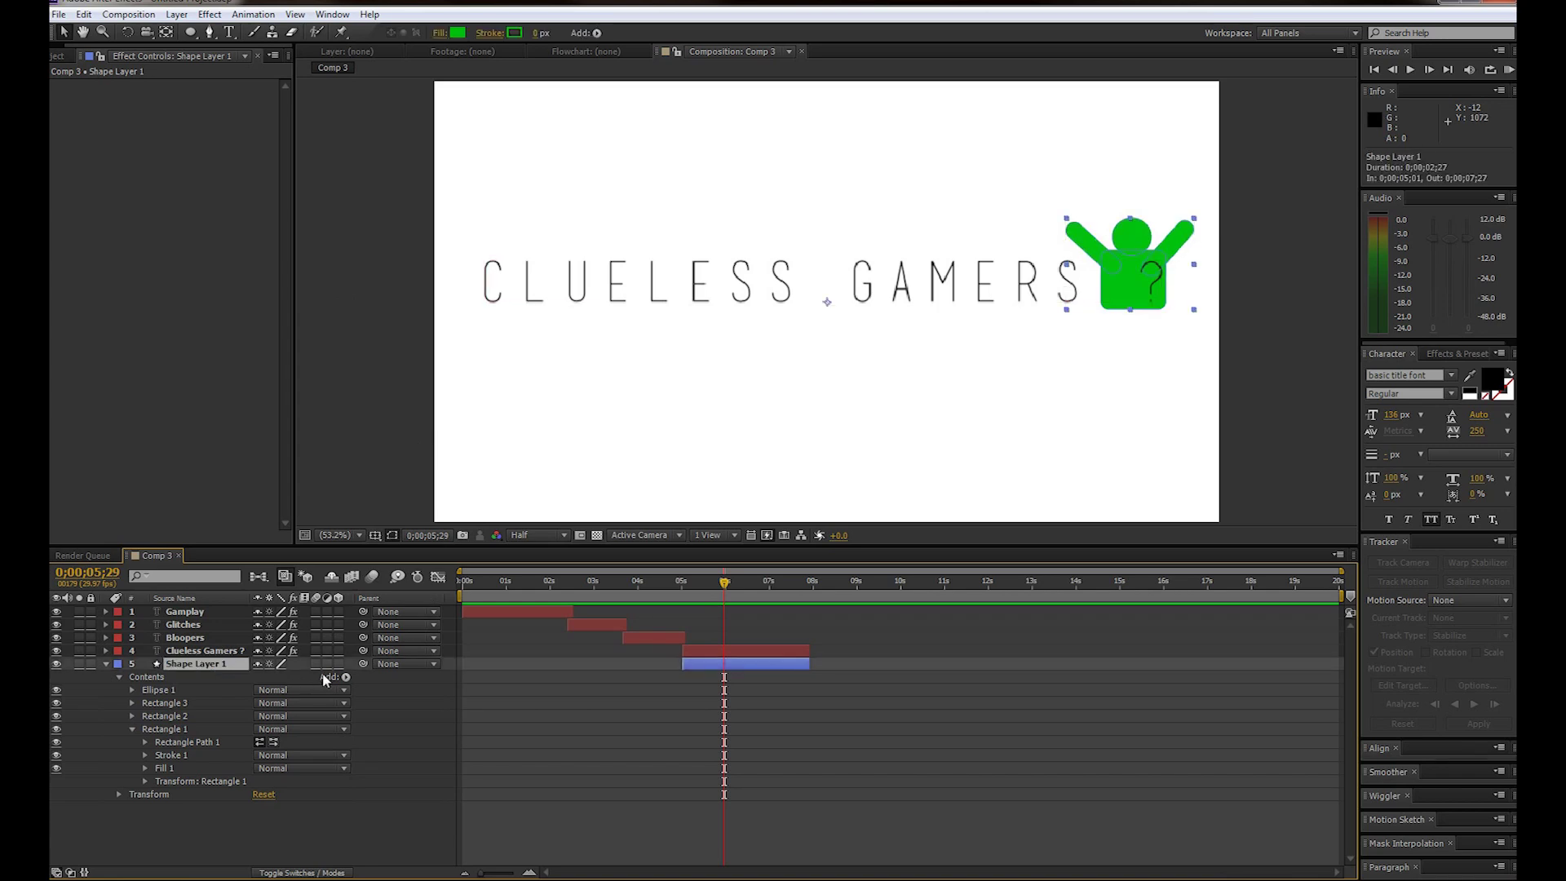
pyautogui.click(753, 653)
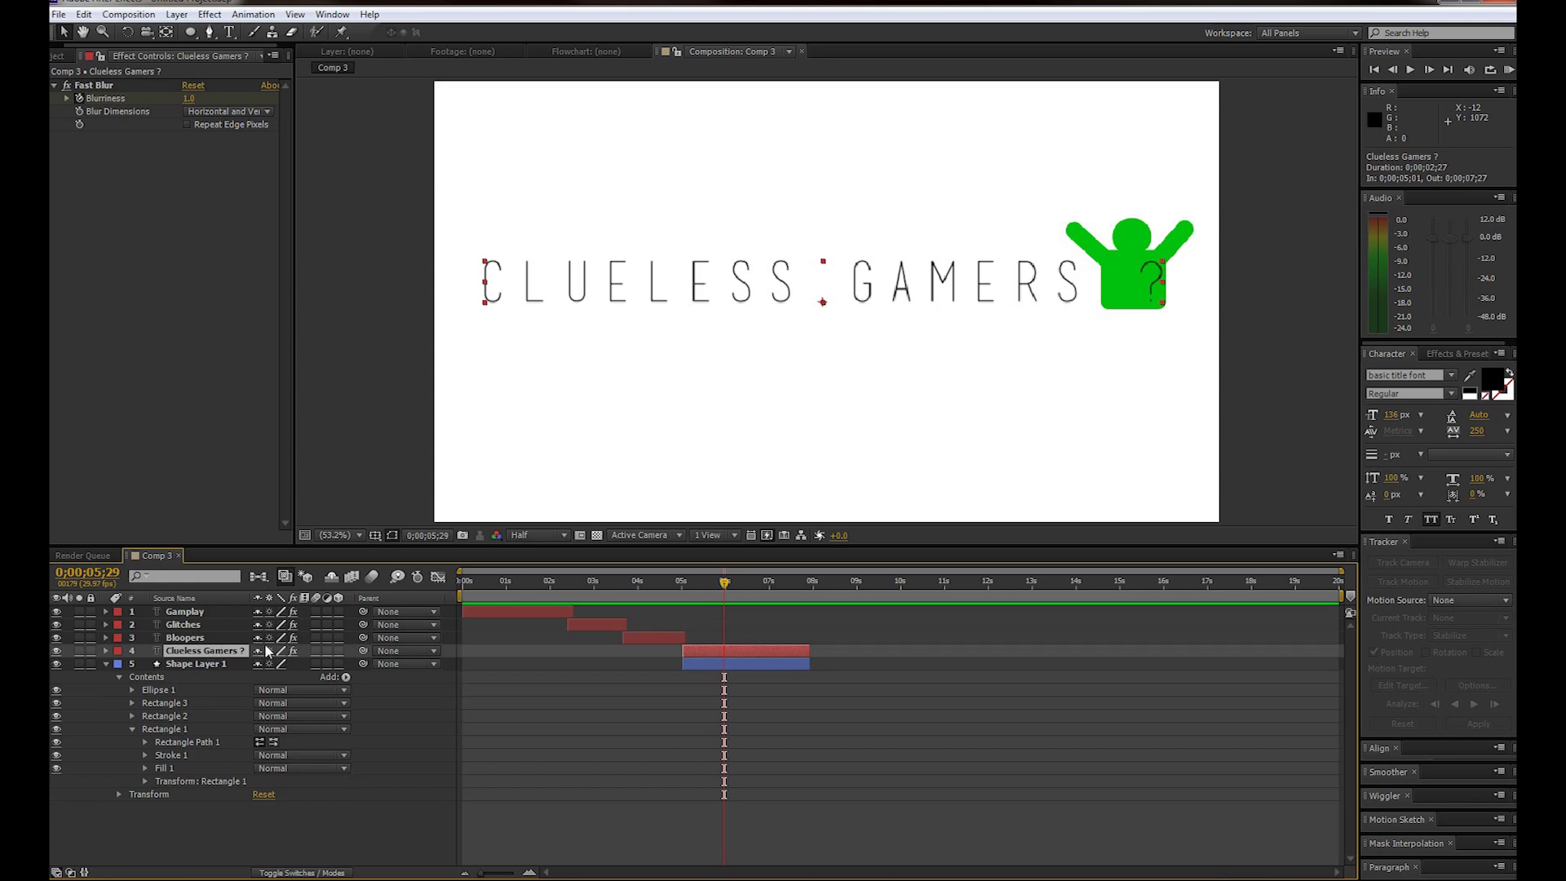
pyautogui.hotkey('ctrl', 'd')
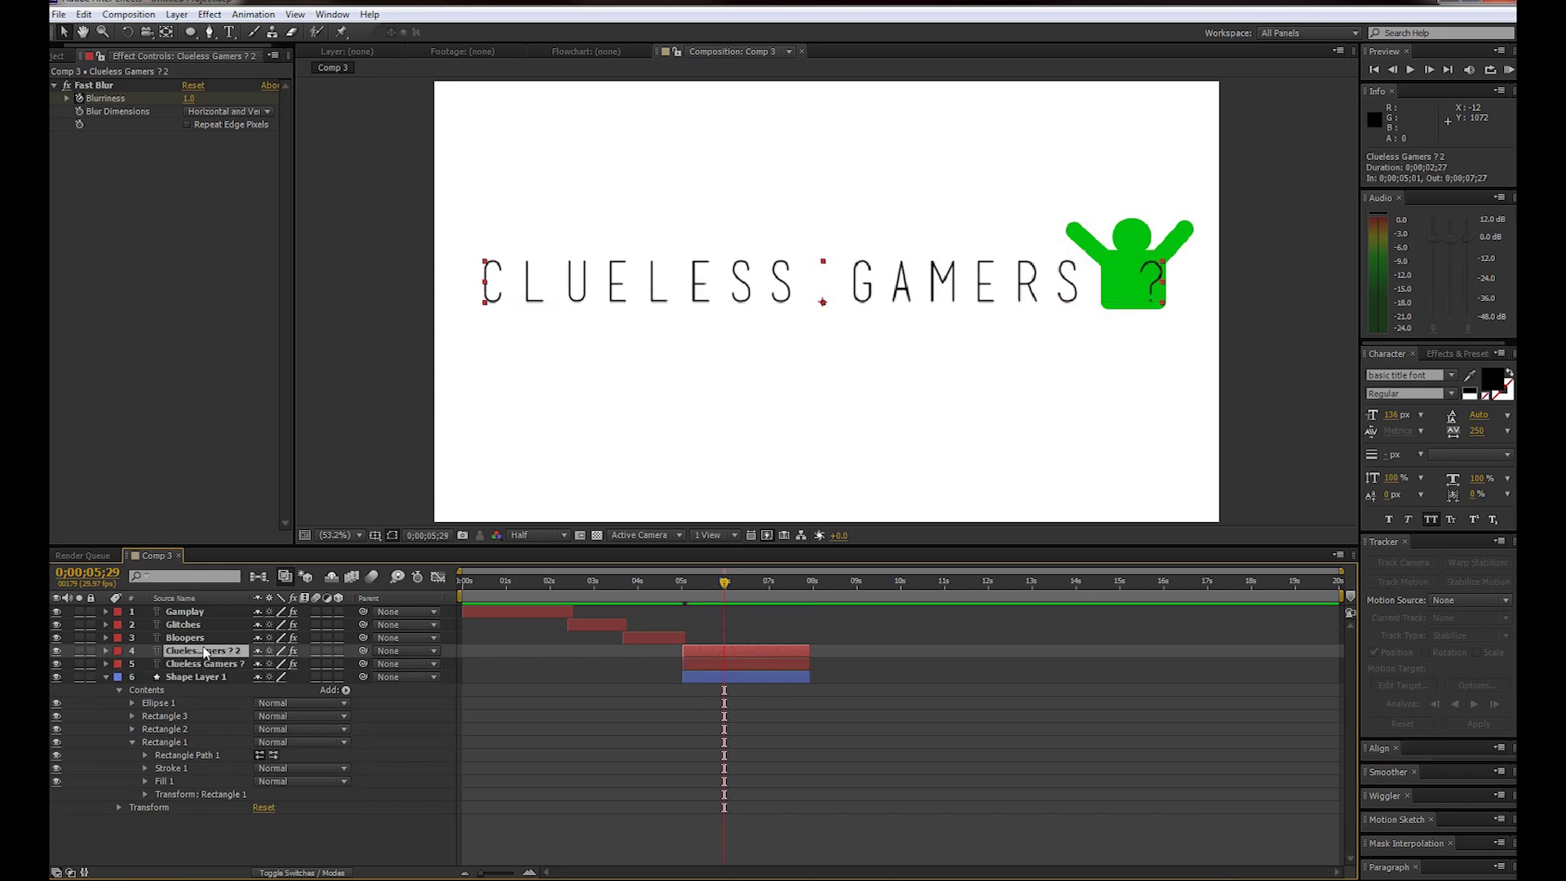
pyautogui.moveTo(203, 650); pyautogui.dragTo(203, 836)
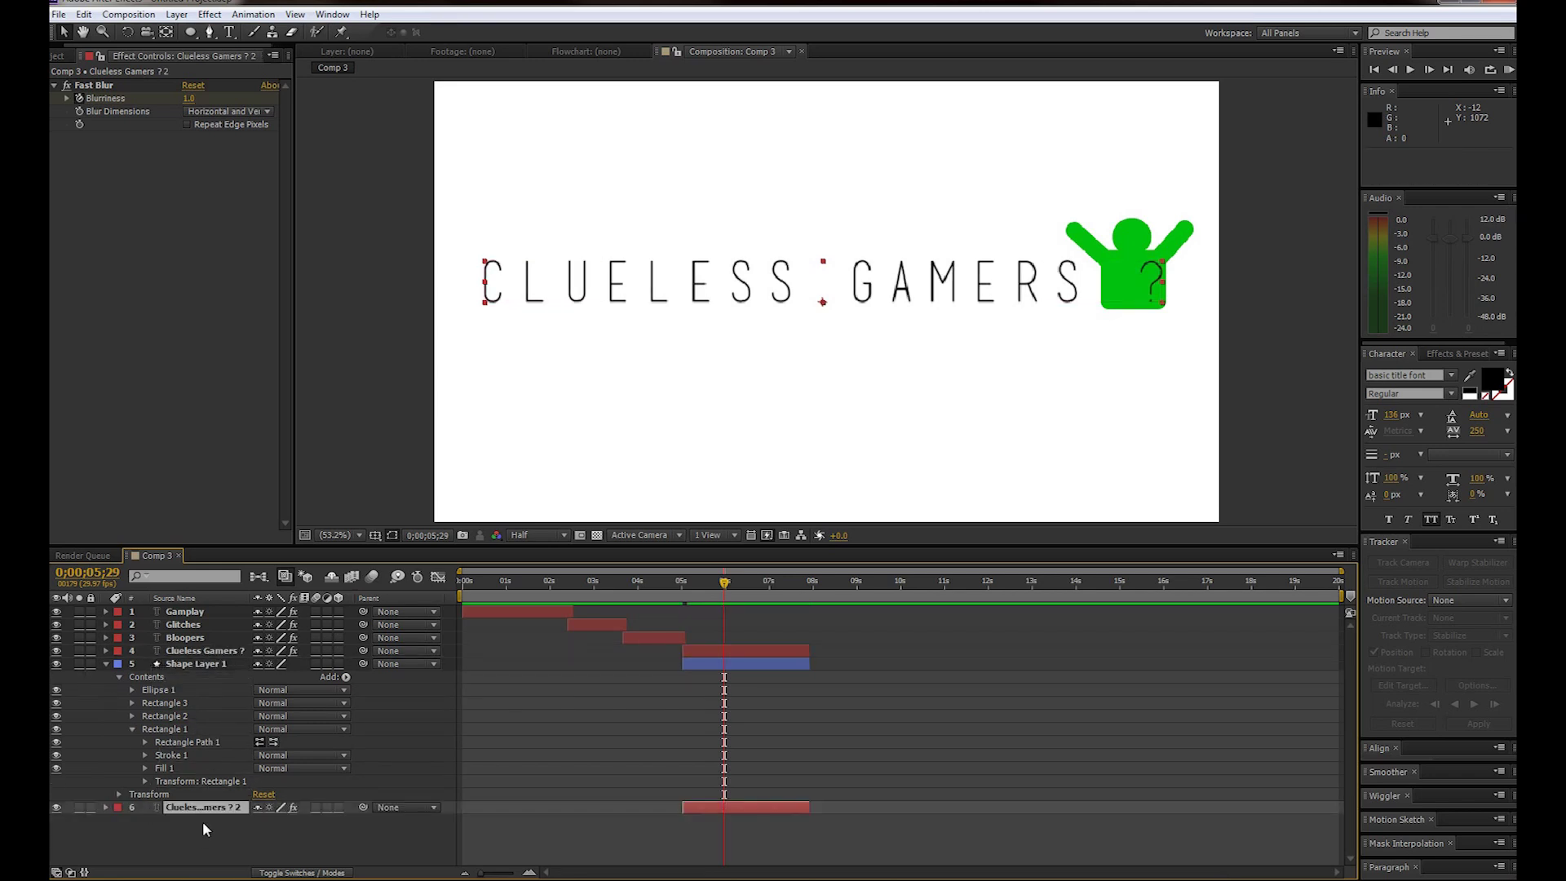
# Step: Paste a copy of Shape Layer 1 as Shape Layer 2, move it to the bottom, and collapse the layers
pyautogui.click(199, 665)
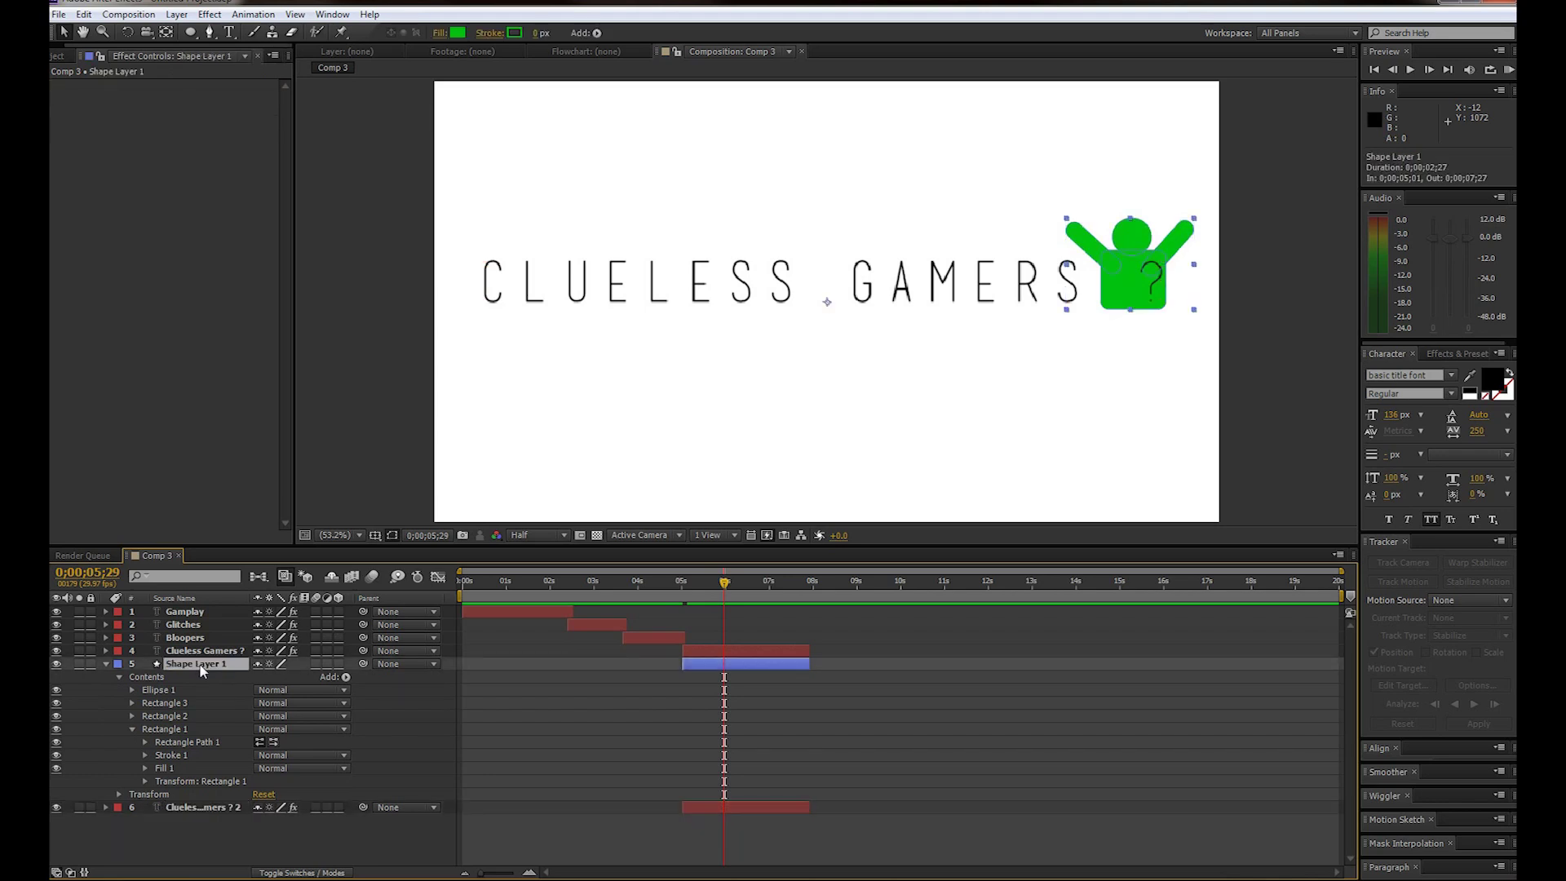
pyautogui.hotkey('ctrl', 'v')
pyautogui.click(199, 678)
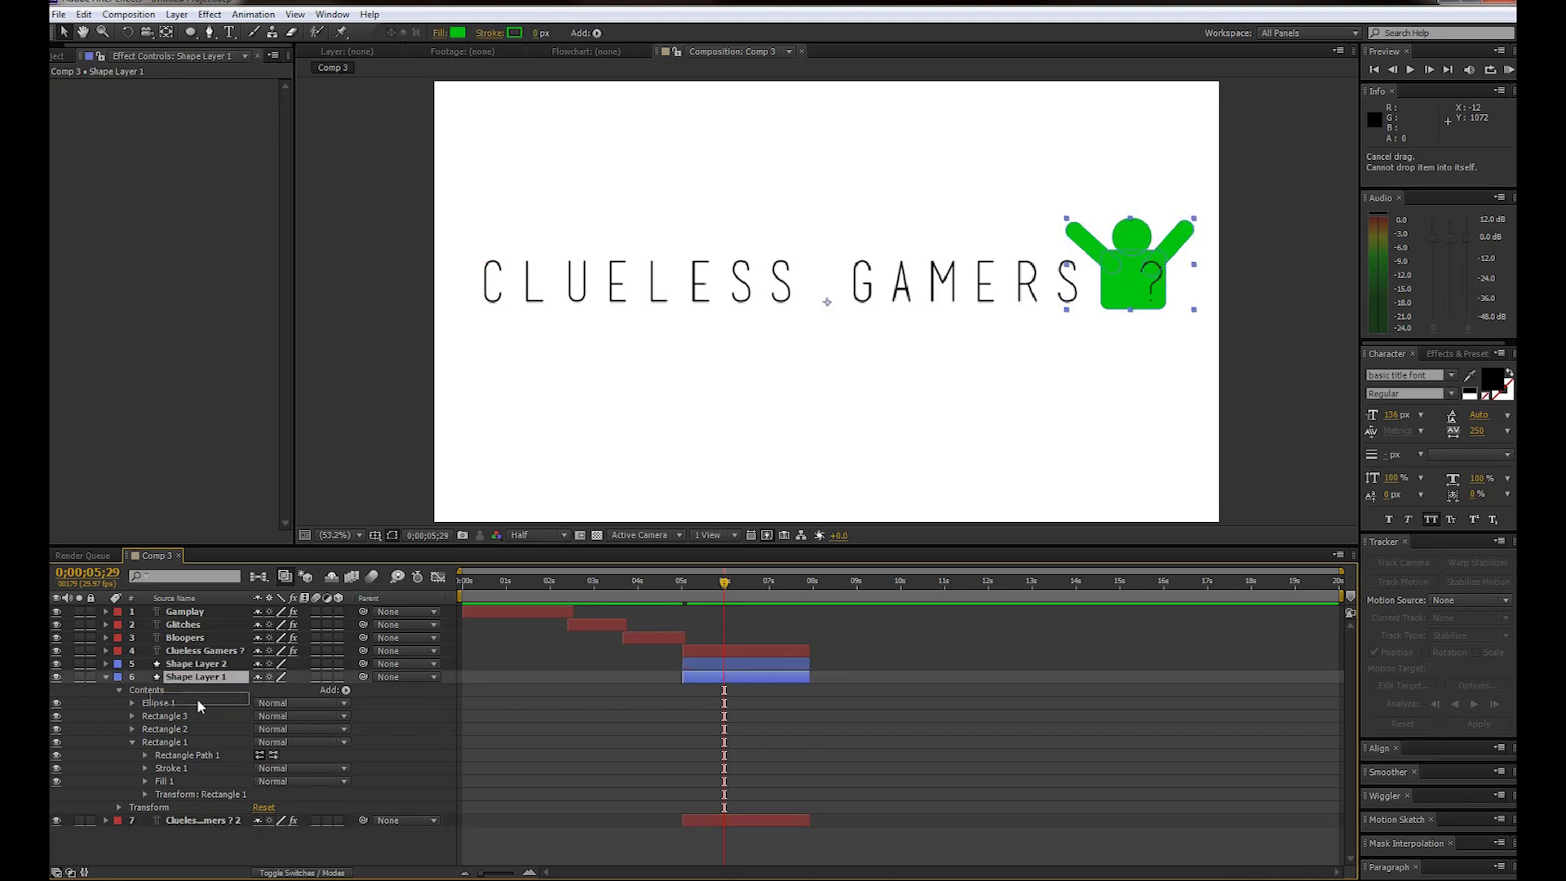
pyautogui.moveTo(208, 664); pyautogui.dragTo(212, 845)
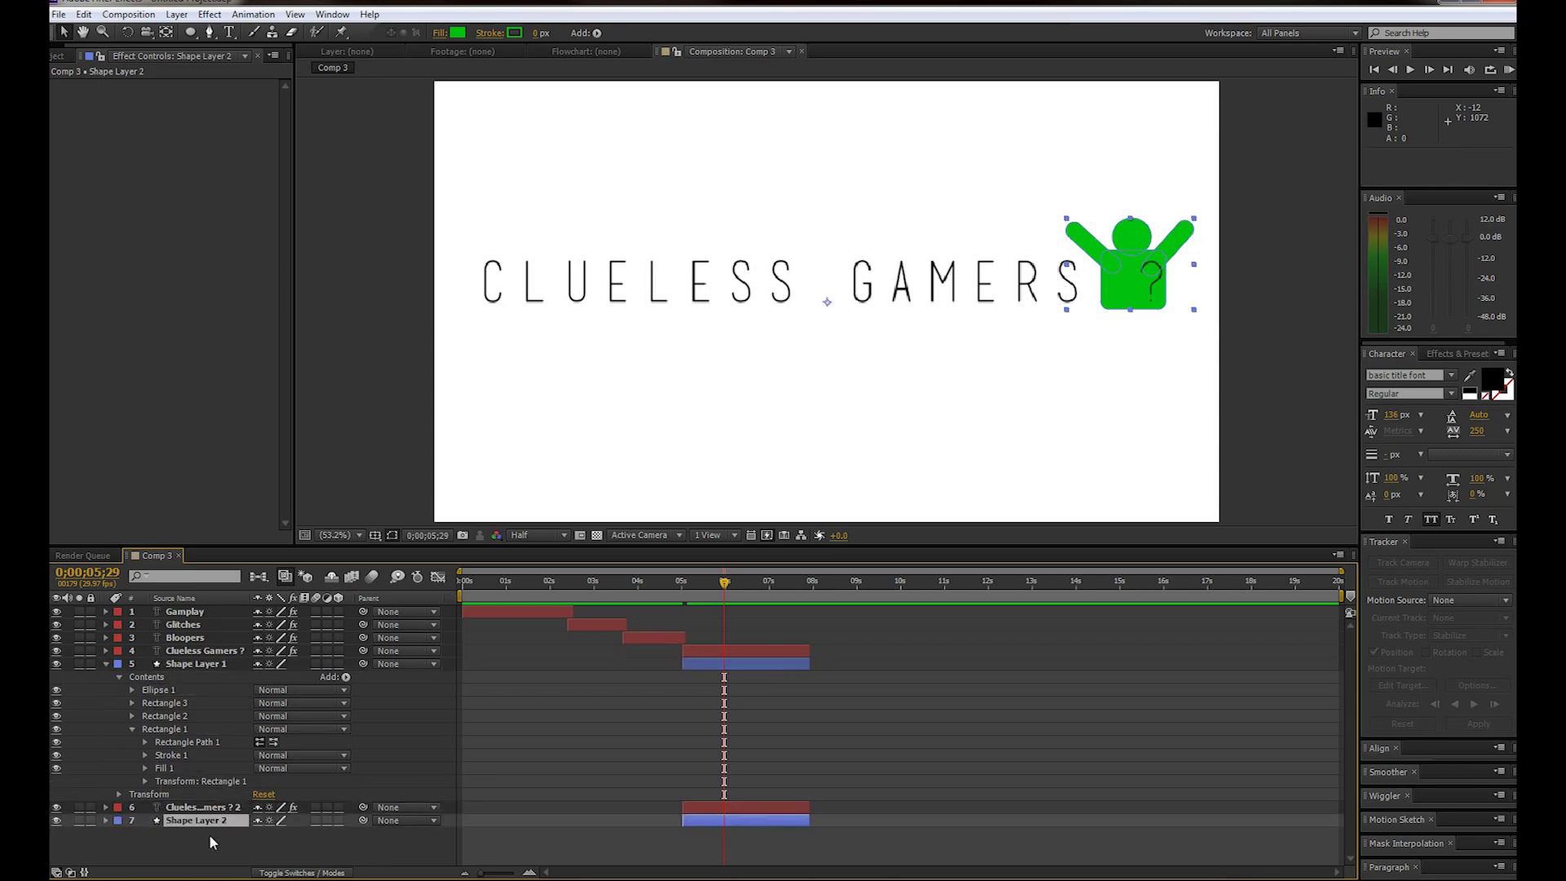
pyautogui.click(117, 676)
pyautogui.click(105, 663)
pyautogui.click(181, 676)
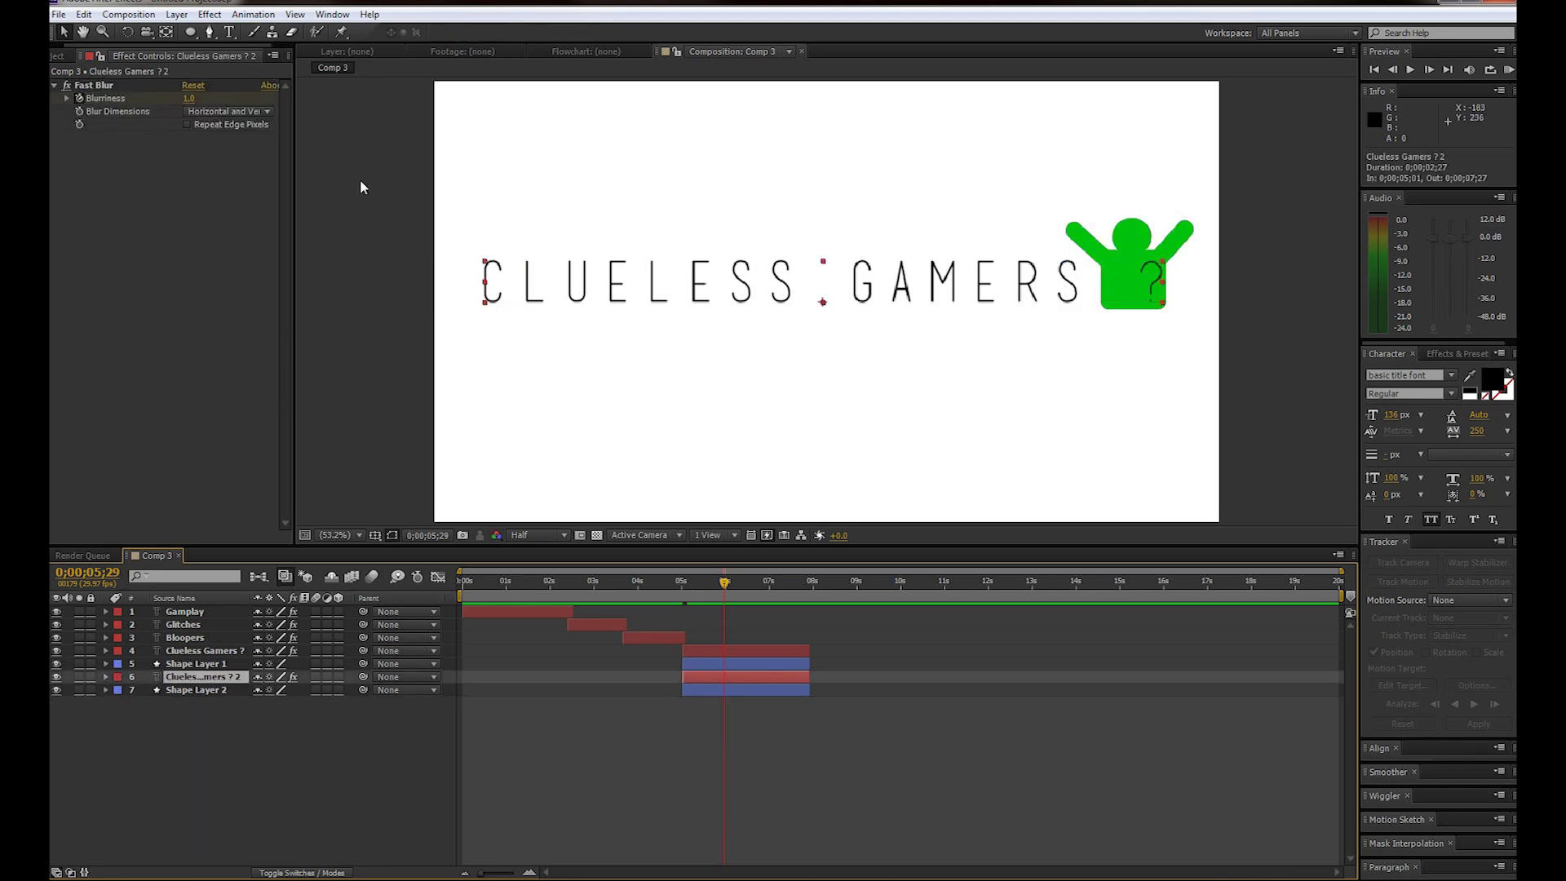
pyautogui.click(247, 16)
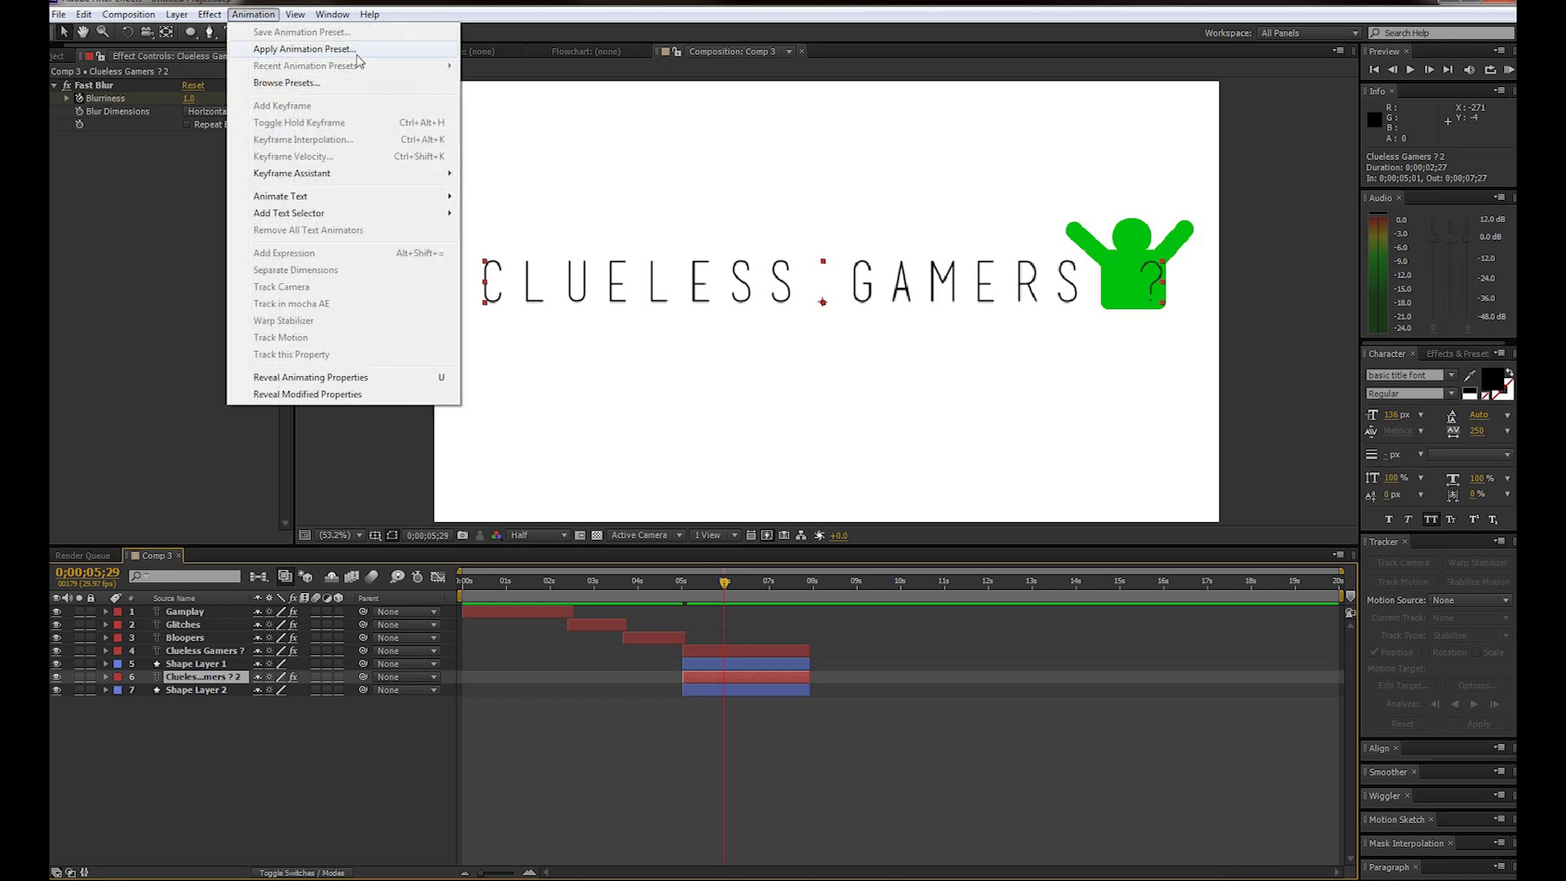
# Step: Choose Apply Animation Preset to launch Bridge at the Presets folder for Clueless Gamers ? 2
pyautogui.click(286, 83)
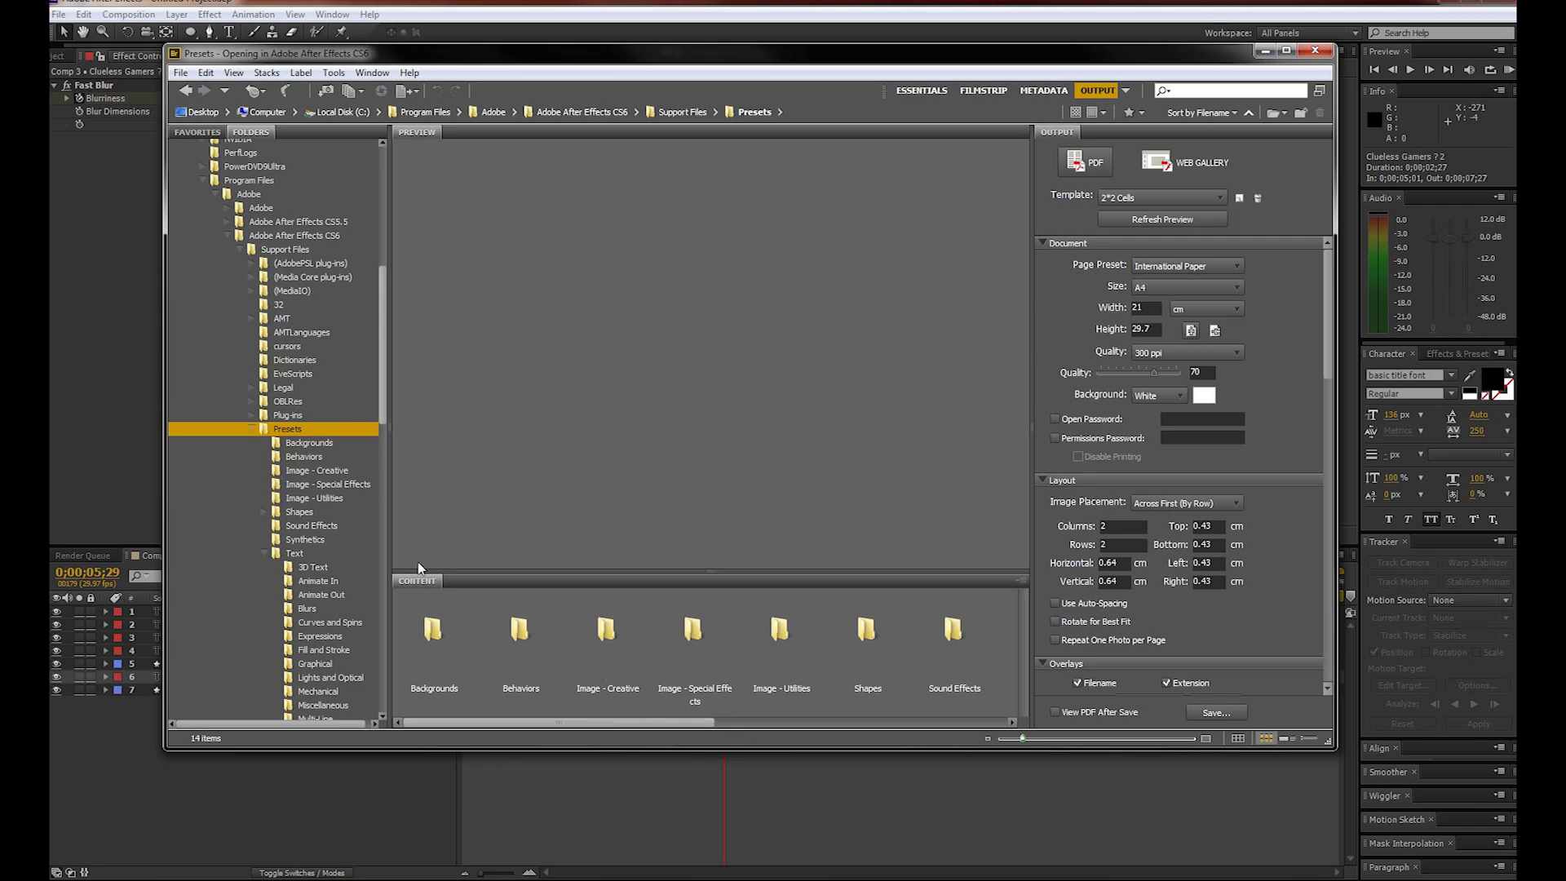
# Step: In Bridge, go to Presets > Text > Blurs and apply Evaporate.ffx to Clueless Gamers ? 2
pyautogui.moveTo(560, 722); pyautogui.dragTo(756, 740)
pyautogui.doubleClick(719, 630)
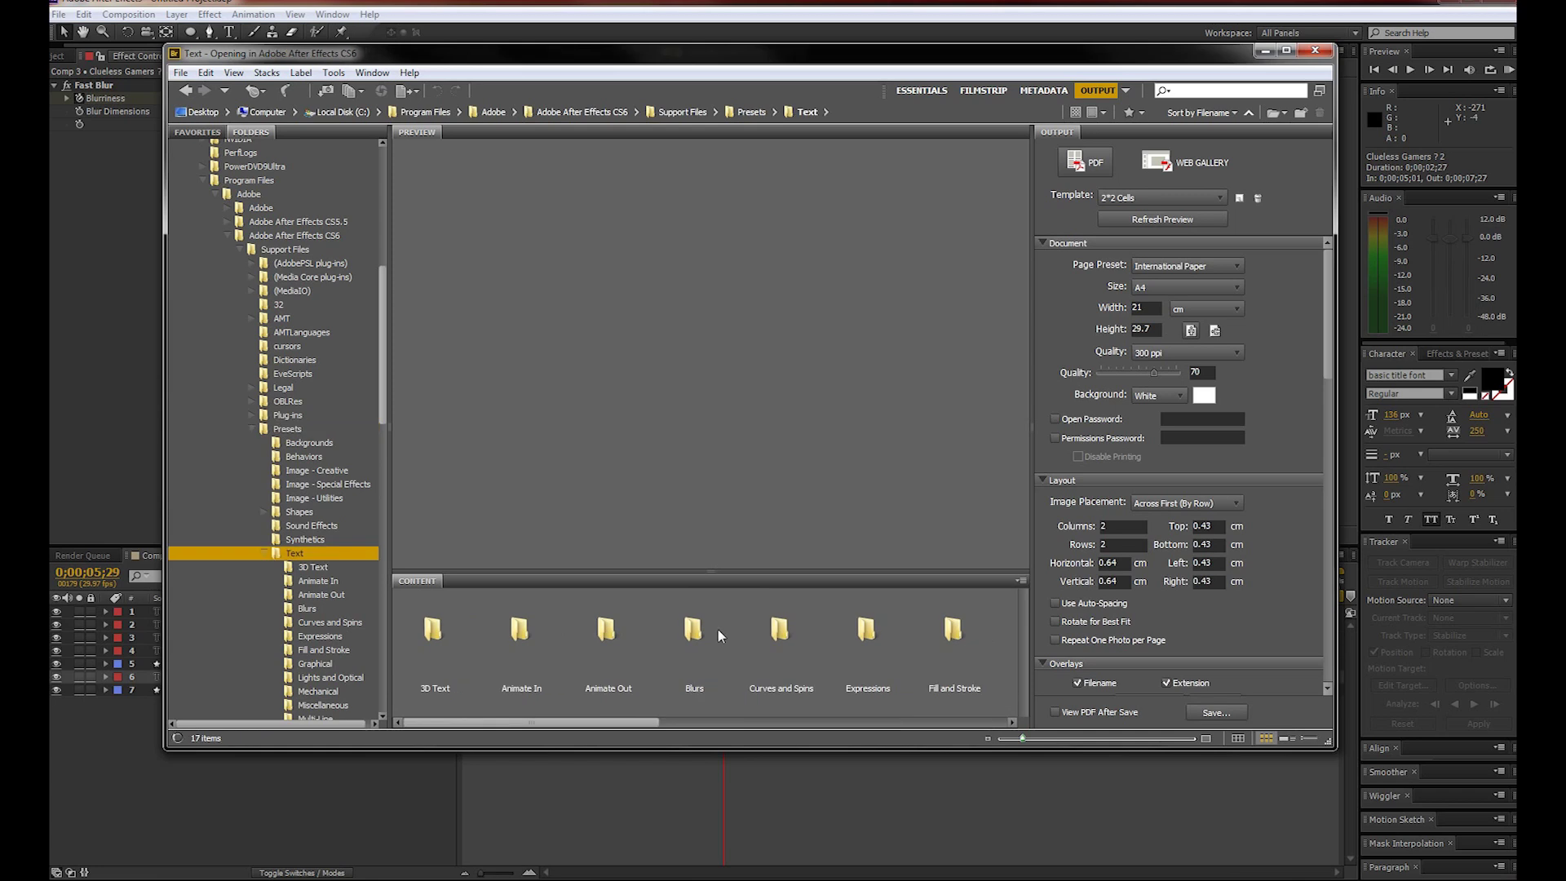
pyautogui.doubleClick(690, 629)
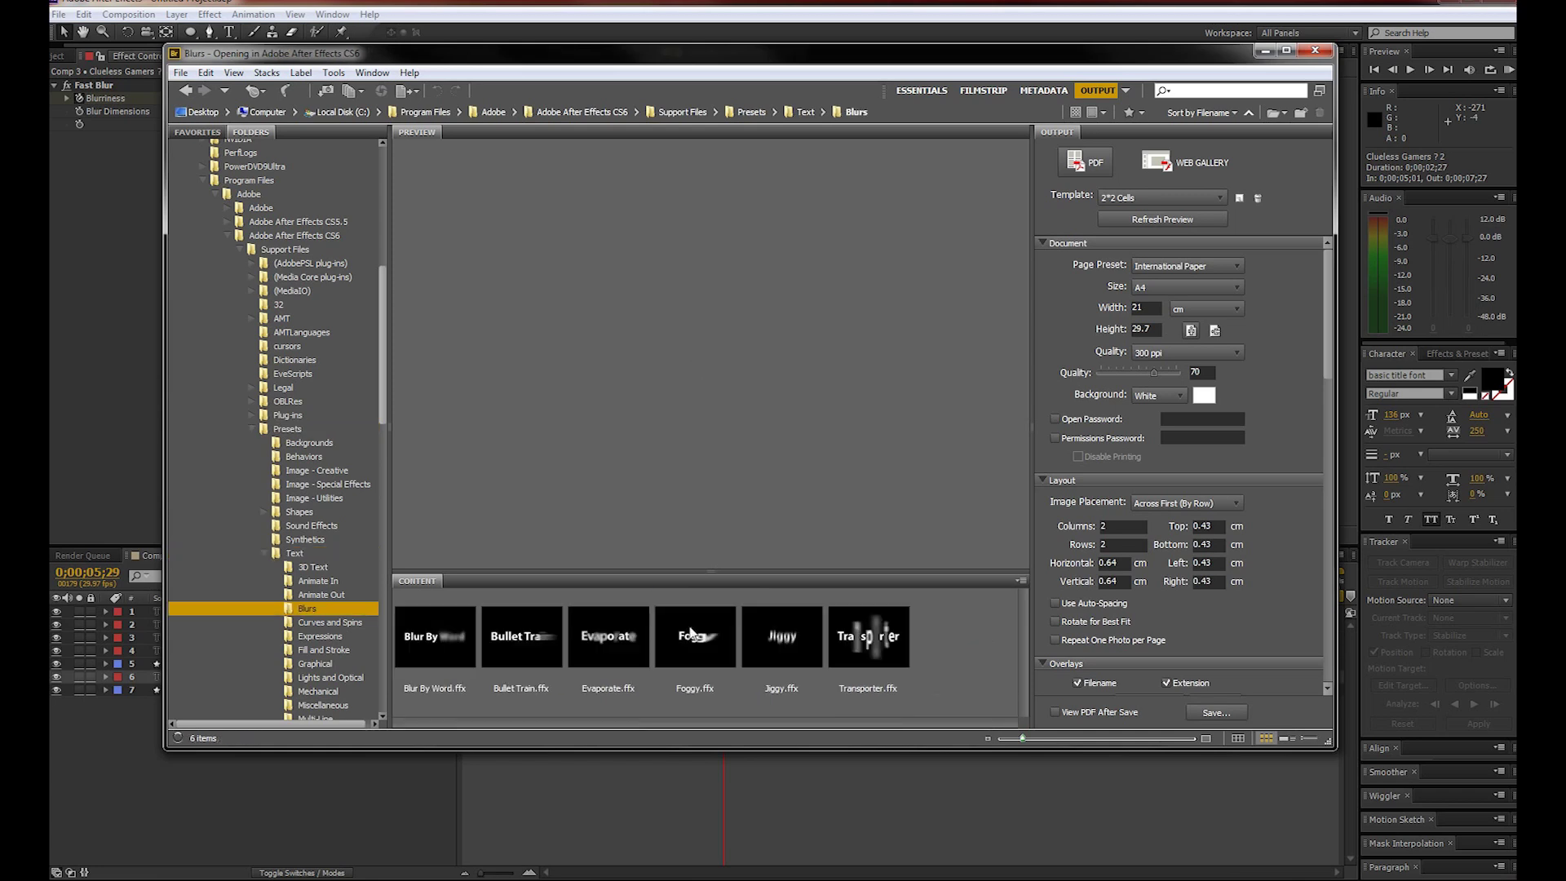
pyautogui.doubleClick(615, 647)
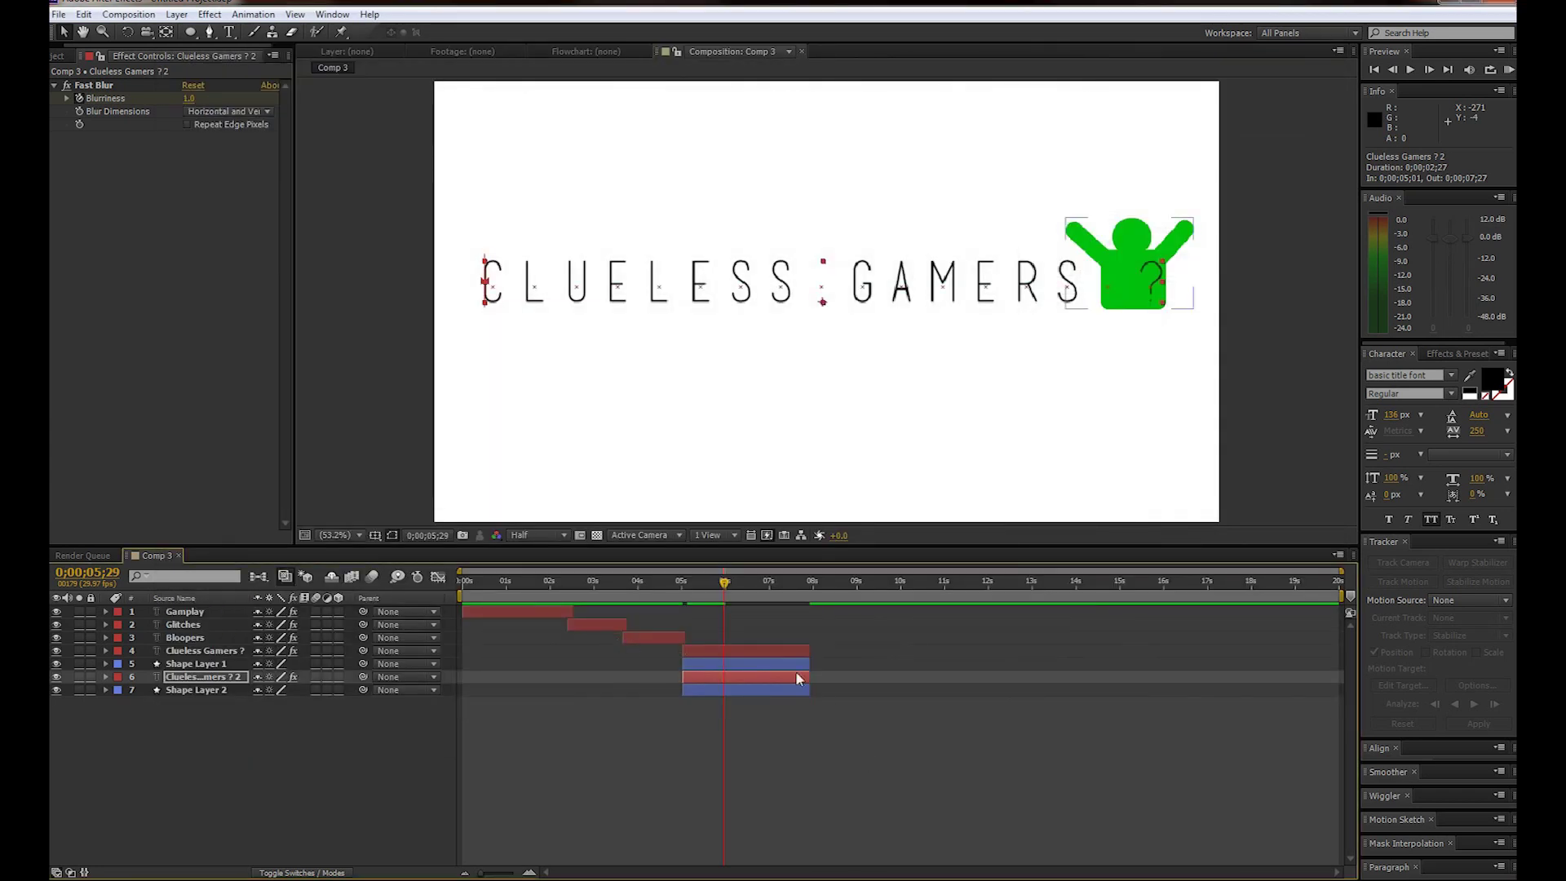
# Step: Reveal the text copy's Evaporate Animator settings and check the evaporation at 0;00;06;14
pyautogui.click(106, 676)
pyautogui.click(120, 702)
pyautogui.click(119, 689)
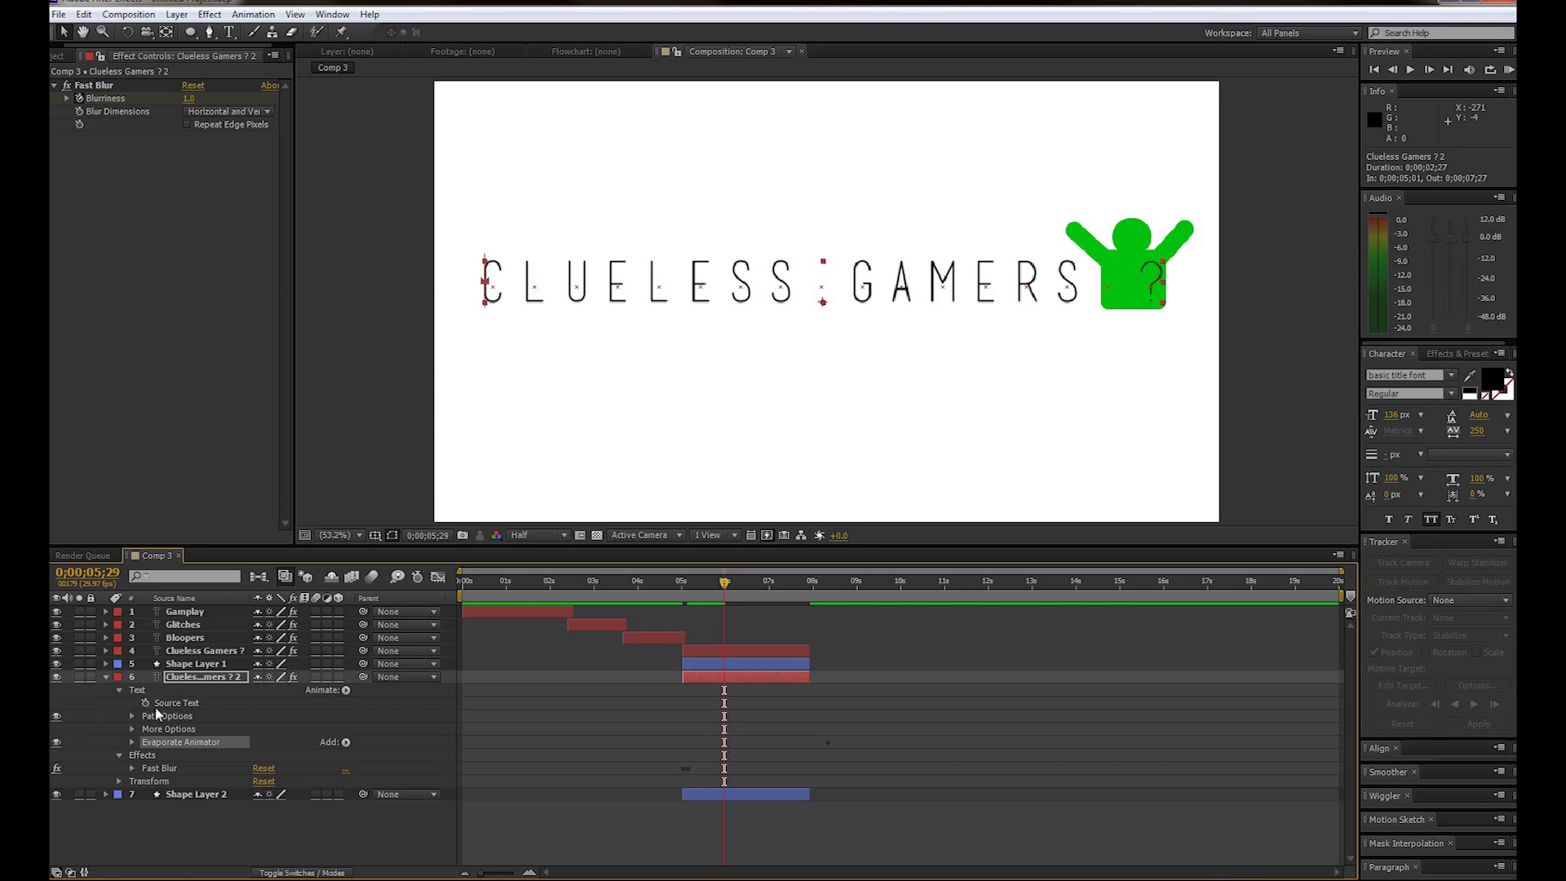
pyautogui.click(132, 741)
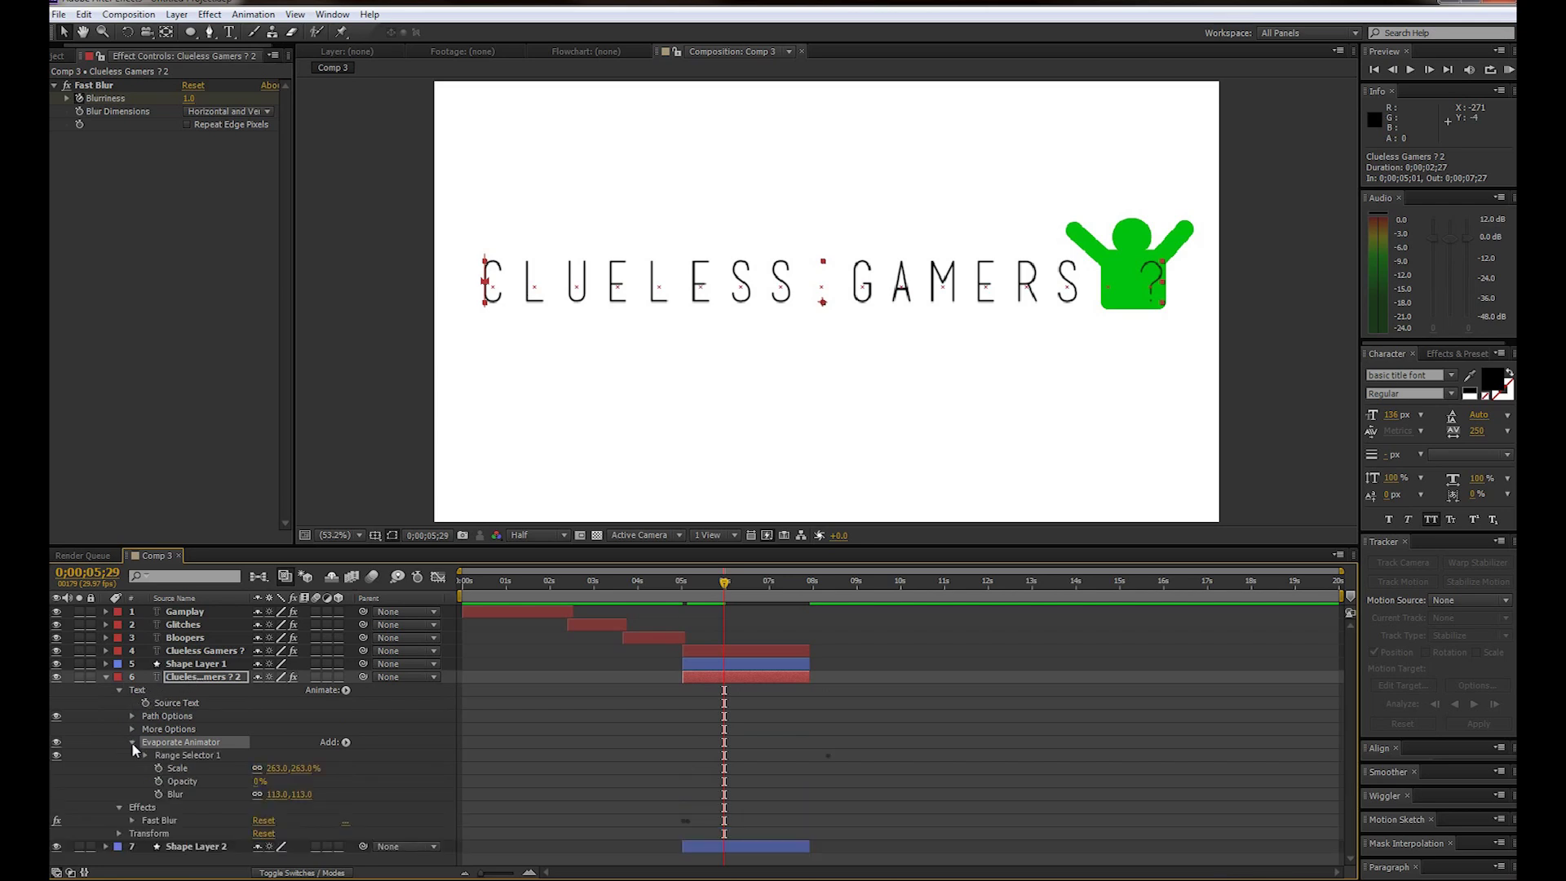
pyautogui.click(742, 596)
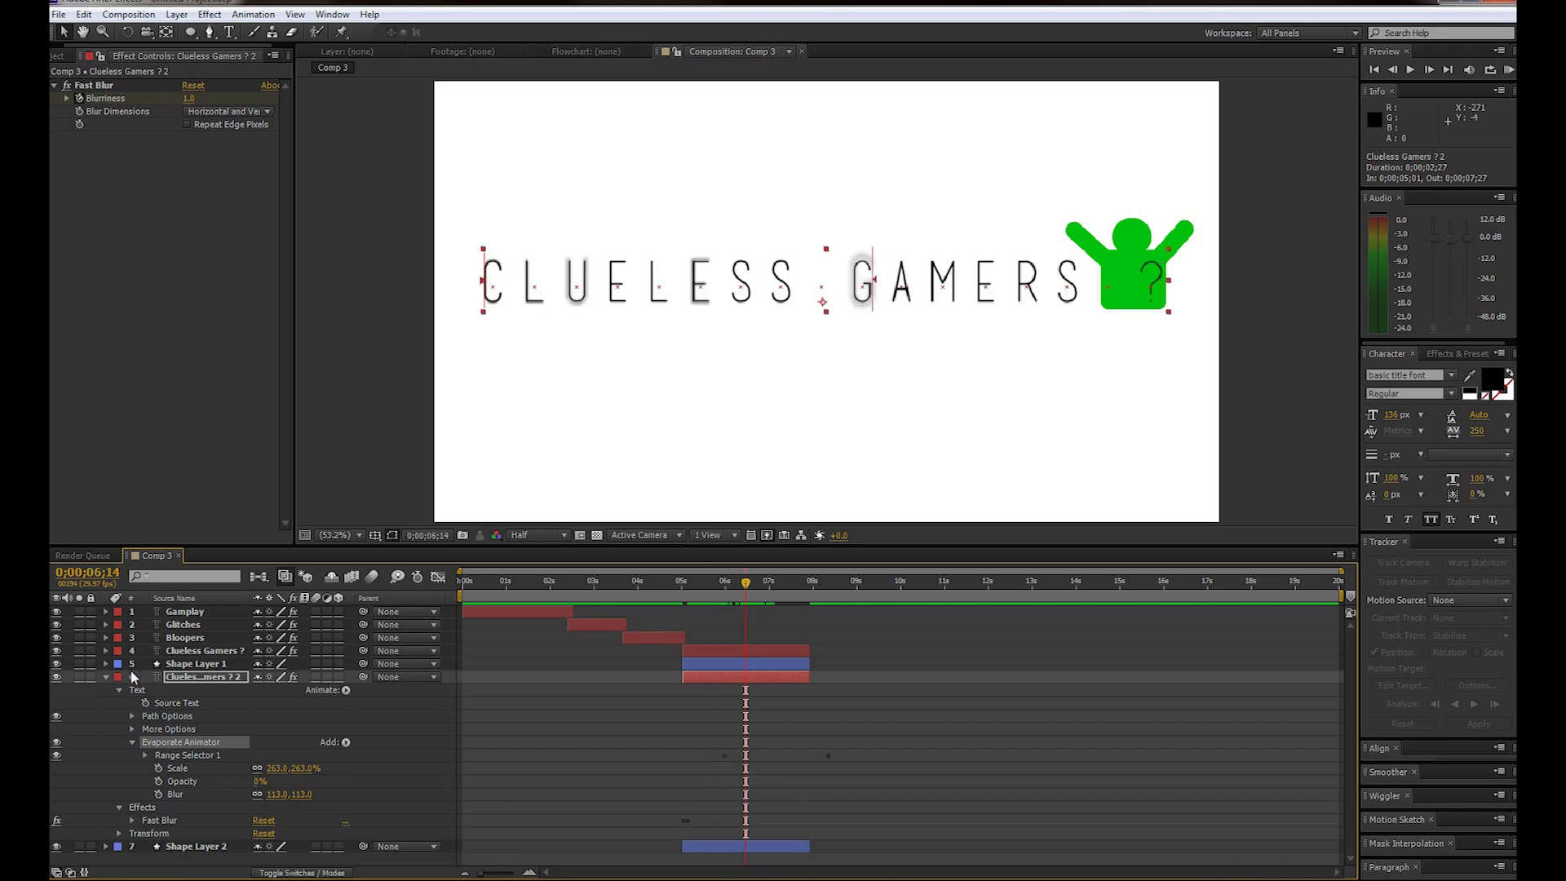
pyautogui.click(105, 677)
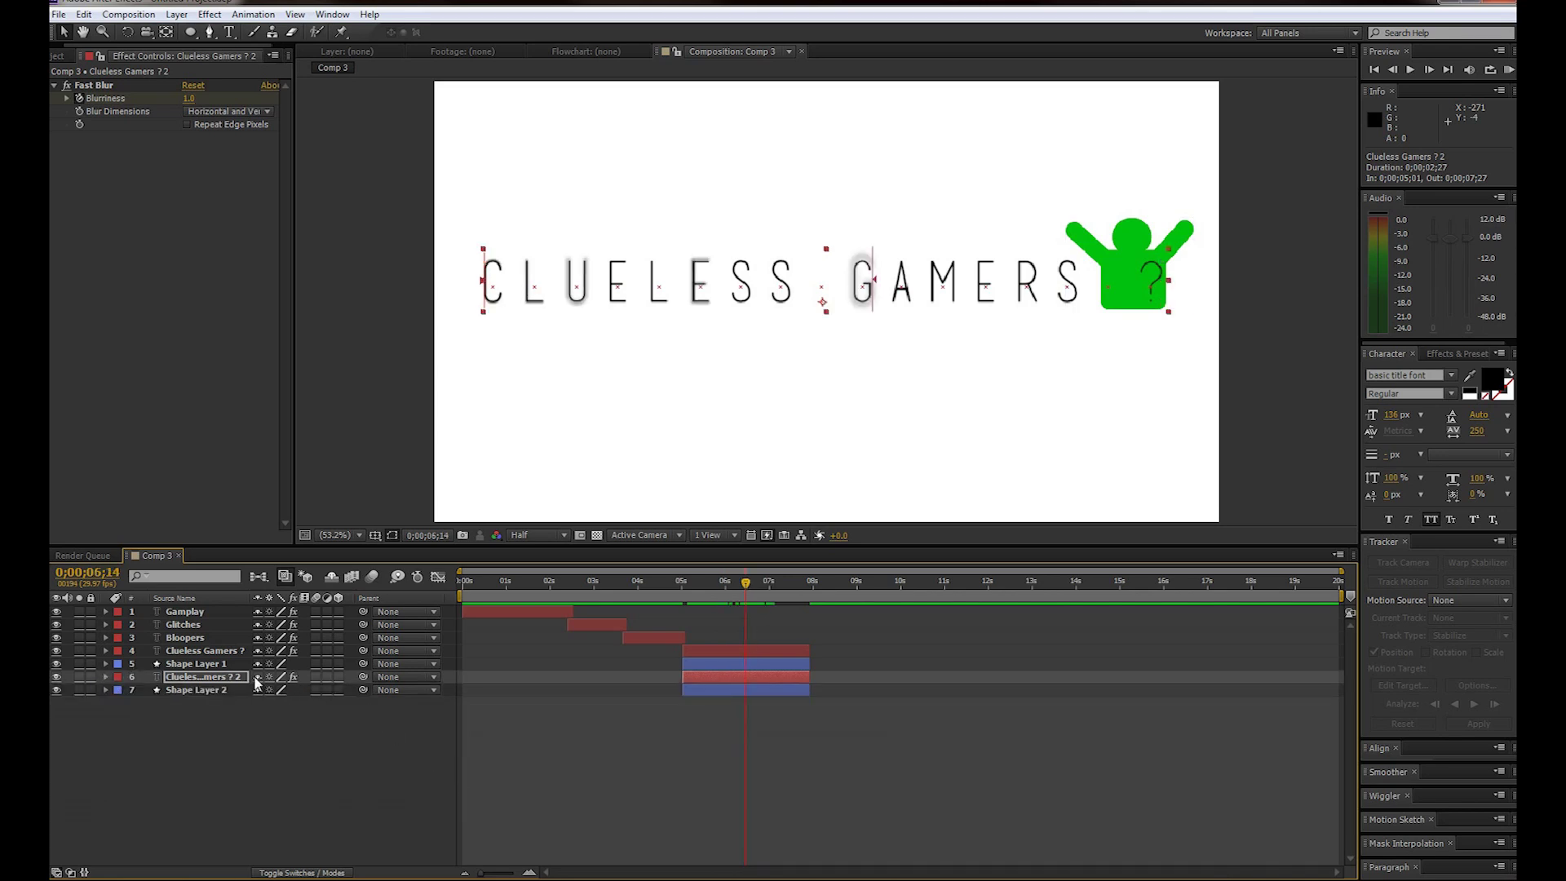
# Step: Move the text copy and Shape Layer 2 to start around 0;00;06;02, then preview the timing
pyautogui.moveTo(657, 741); pyautogui.dragTo(743, 684)
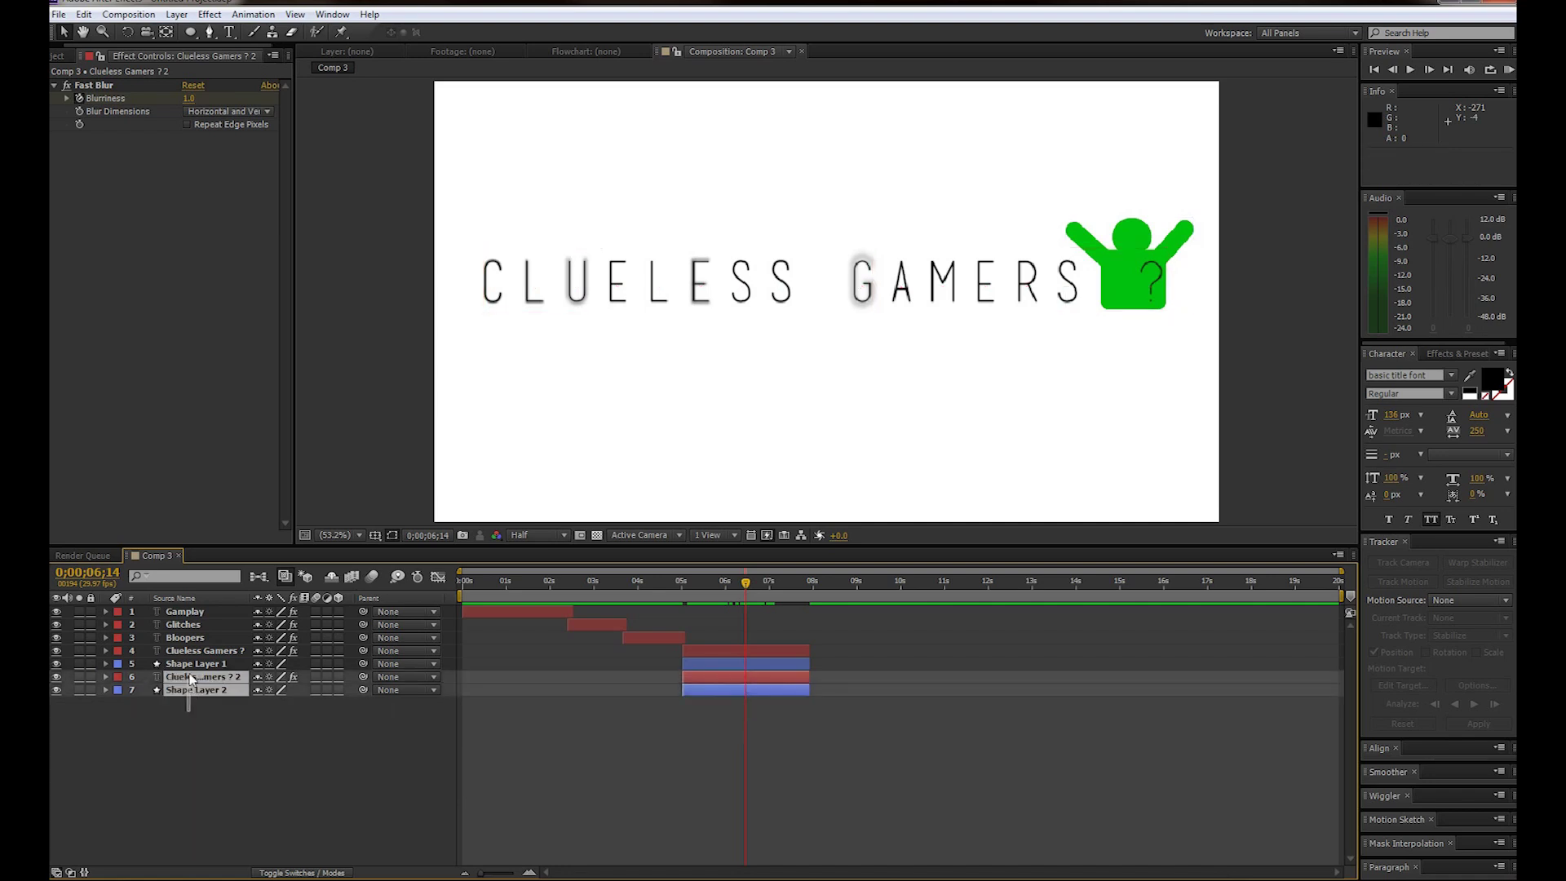
pyautogui.keyDown('shift'); pyautogui.click(227, 676); pyautogui.keyUp('shift')
pyautogui.moveTo(721, 682); pyautogui.dragTo(779, 682)
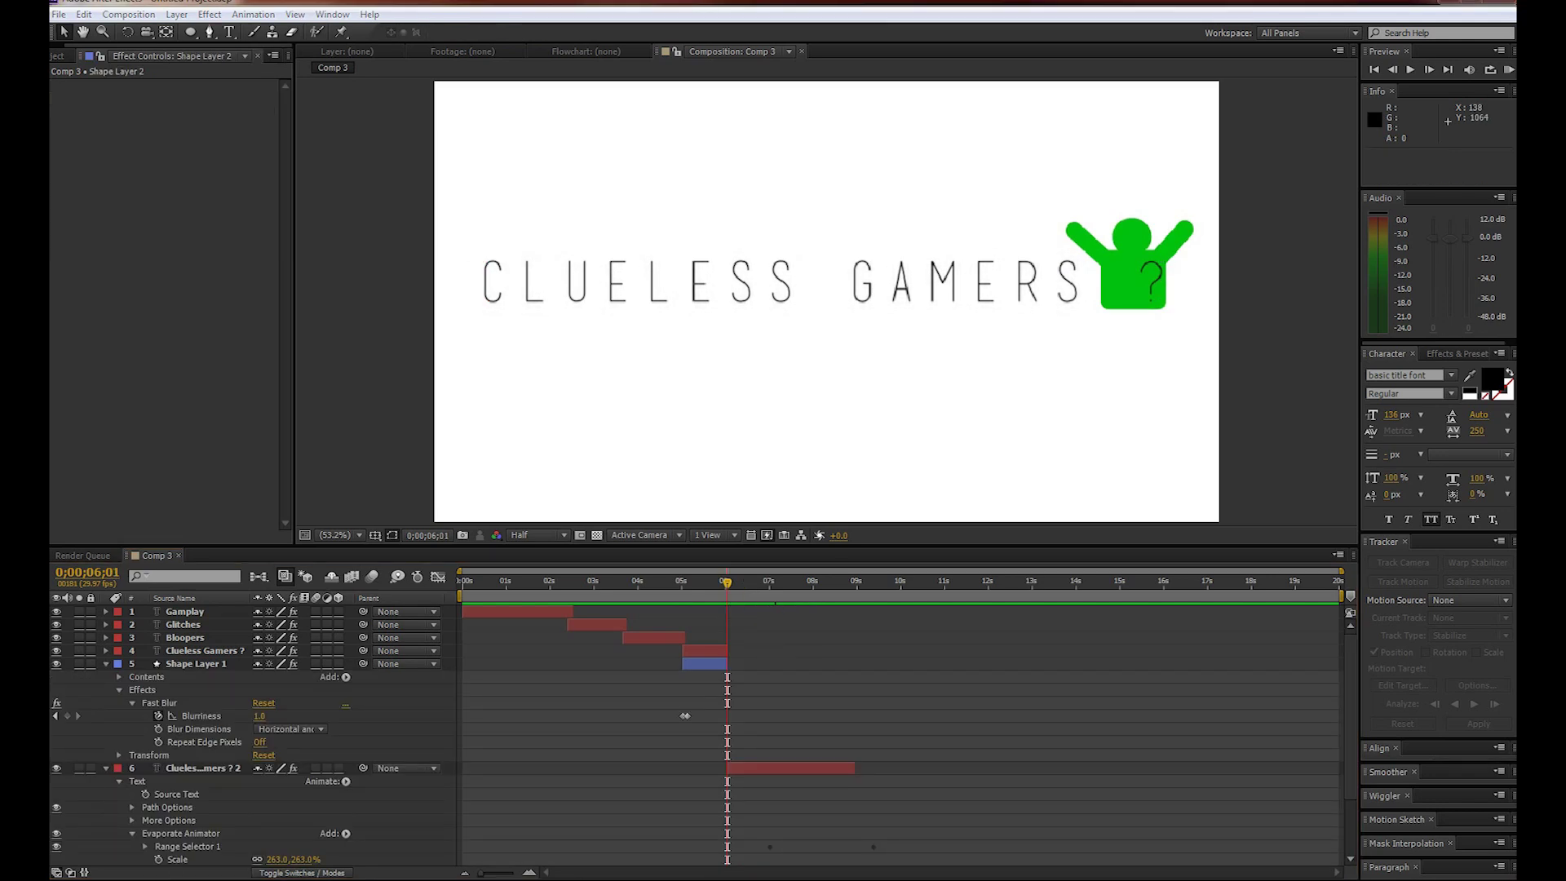
pyautogui.press('space')
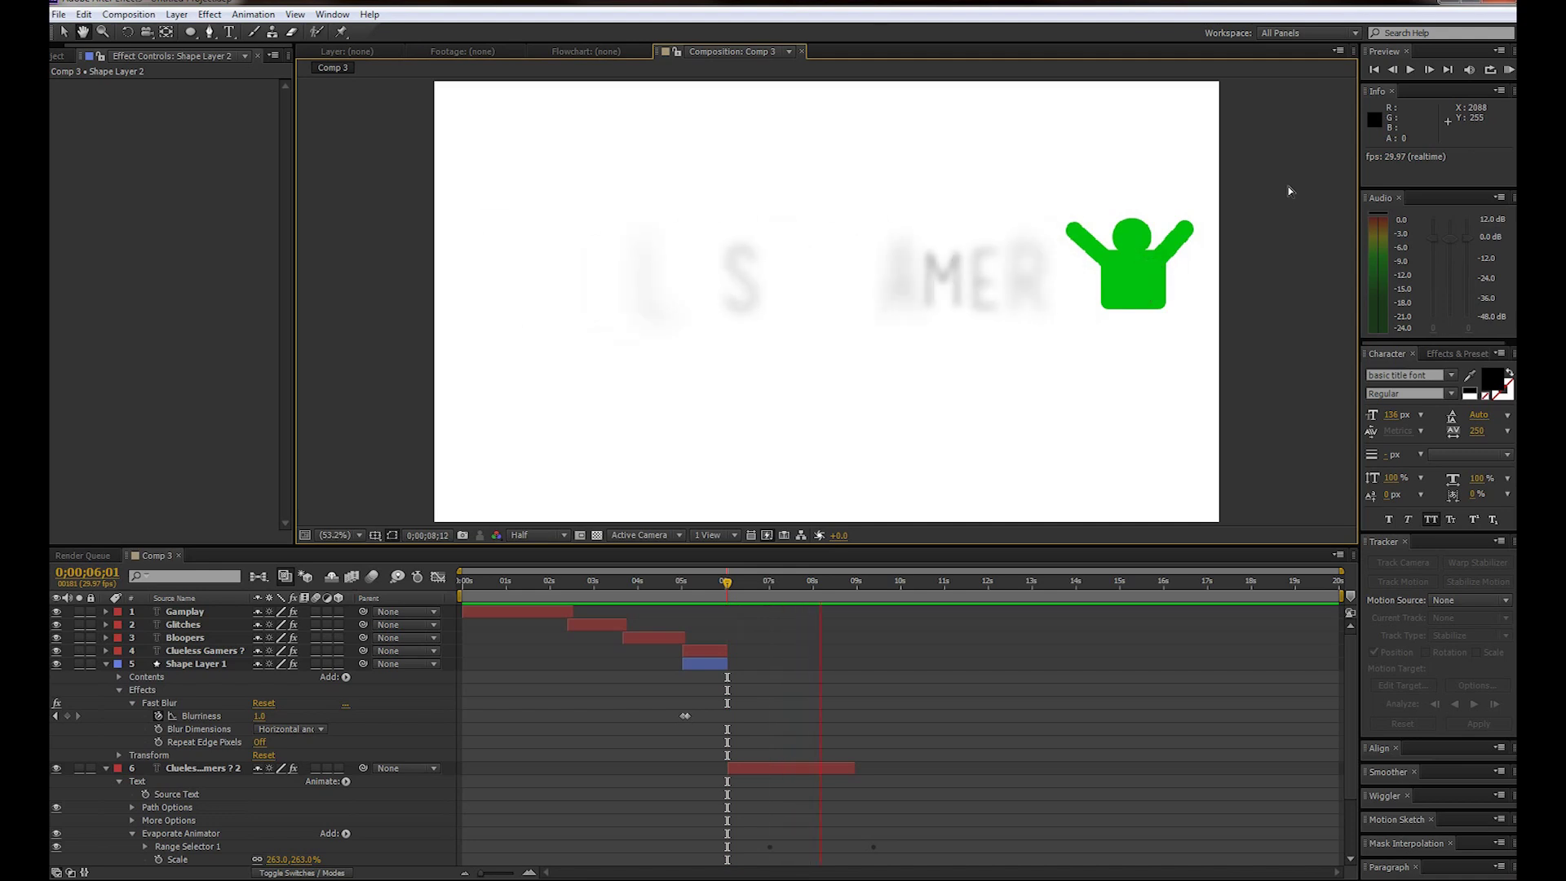
pyautogui.click(146, 835)
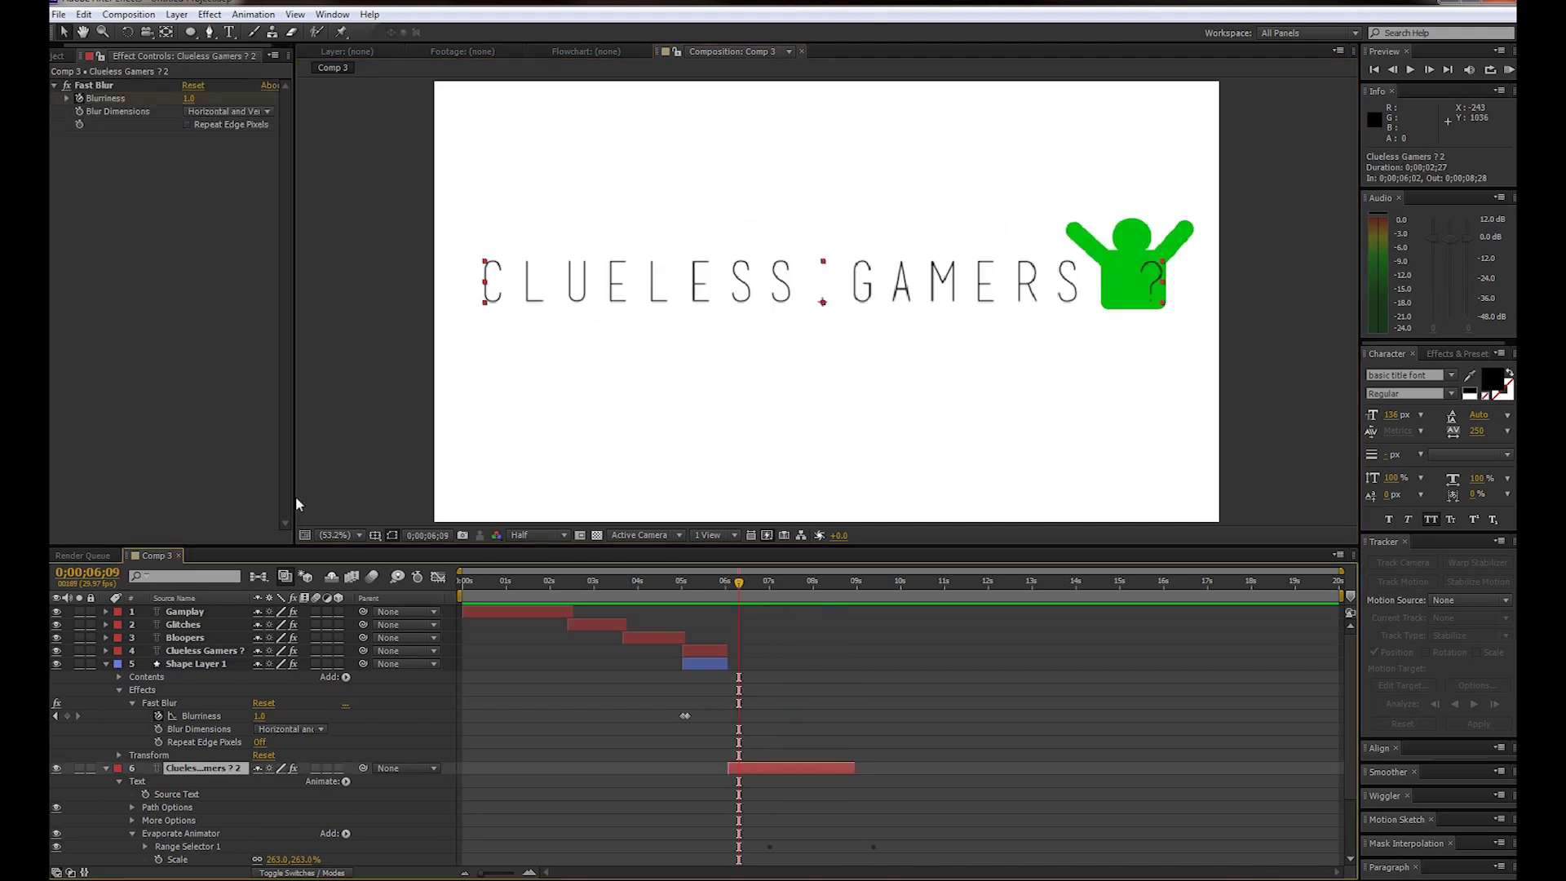
# Step: Browse Image - Special Effects presets in Bridge, compare the Bad TV presets, and apply Bad TV 3 - weak.ffx
pyautogui.click(253, 14)
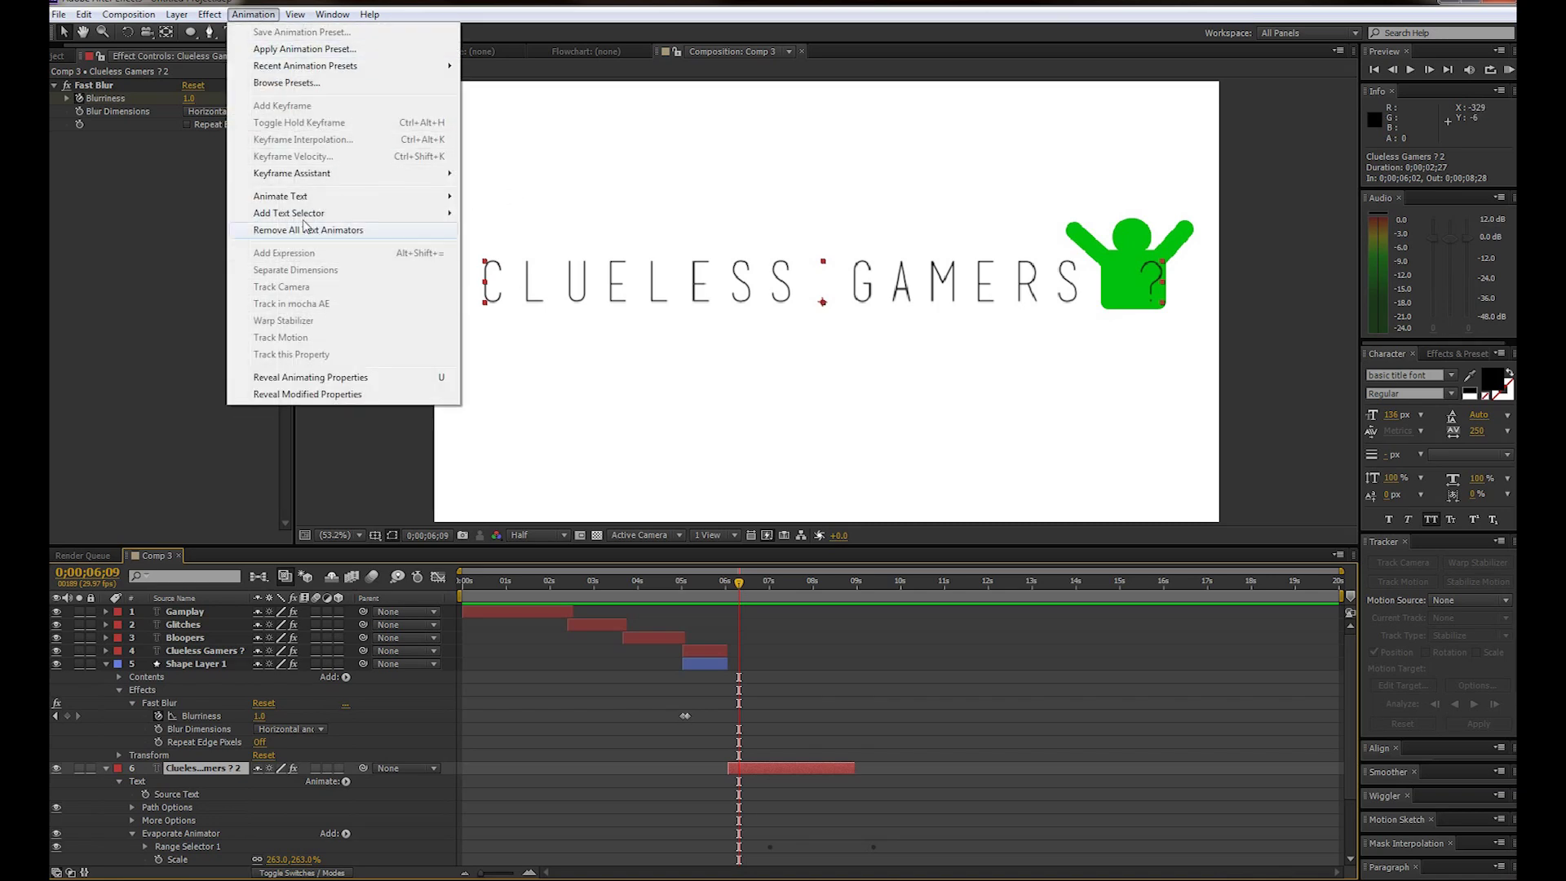
pyautogui.click(310, 85)
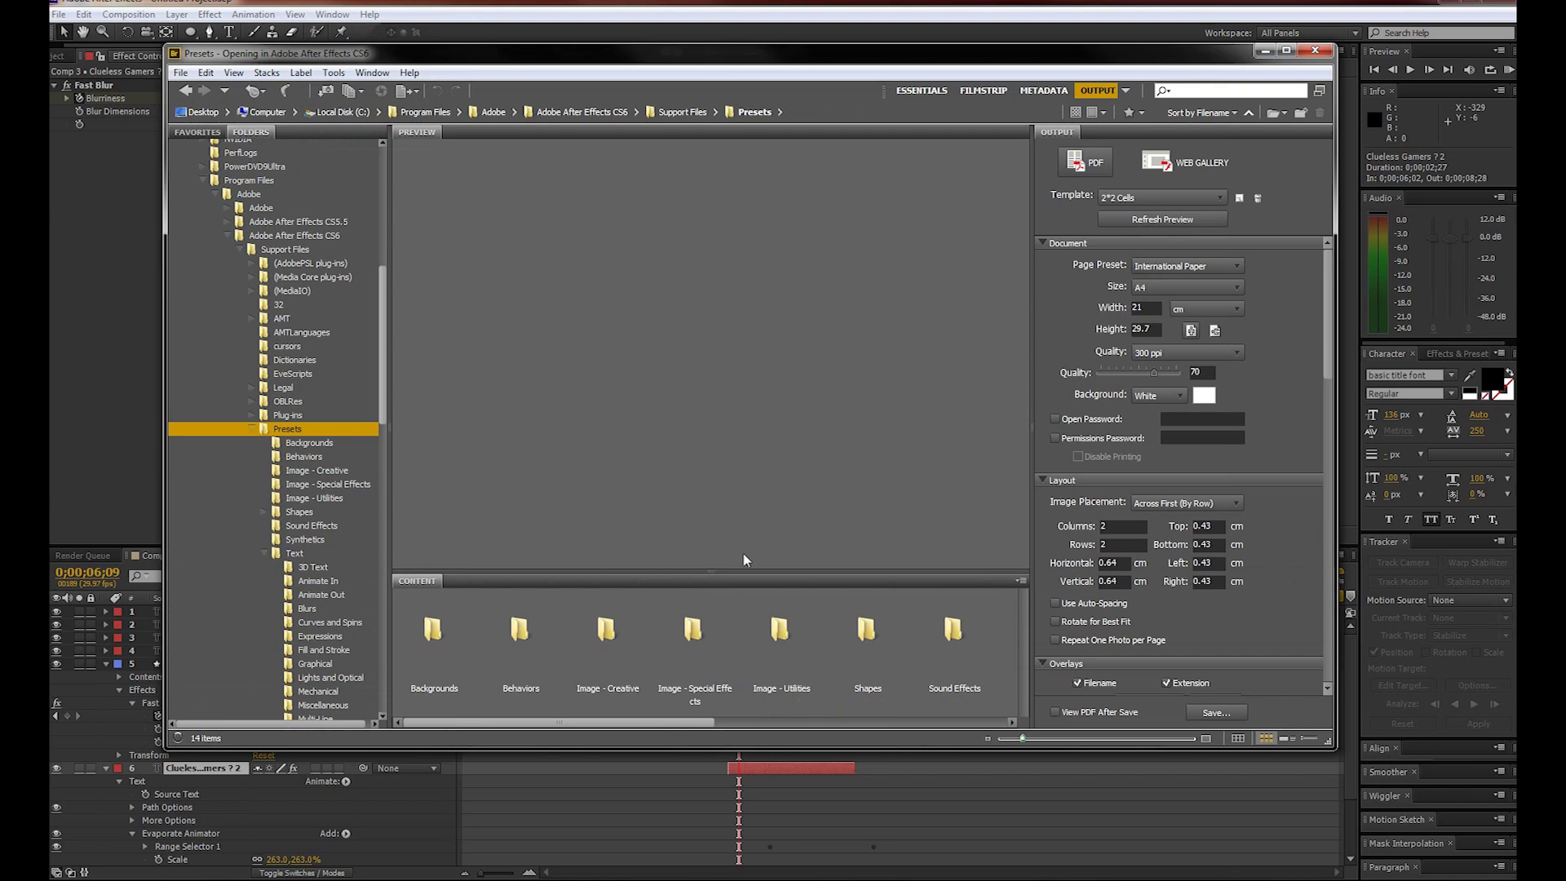
pyautogui.click(691, 634)
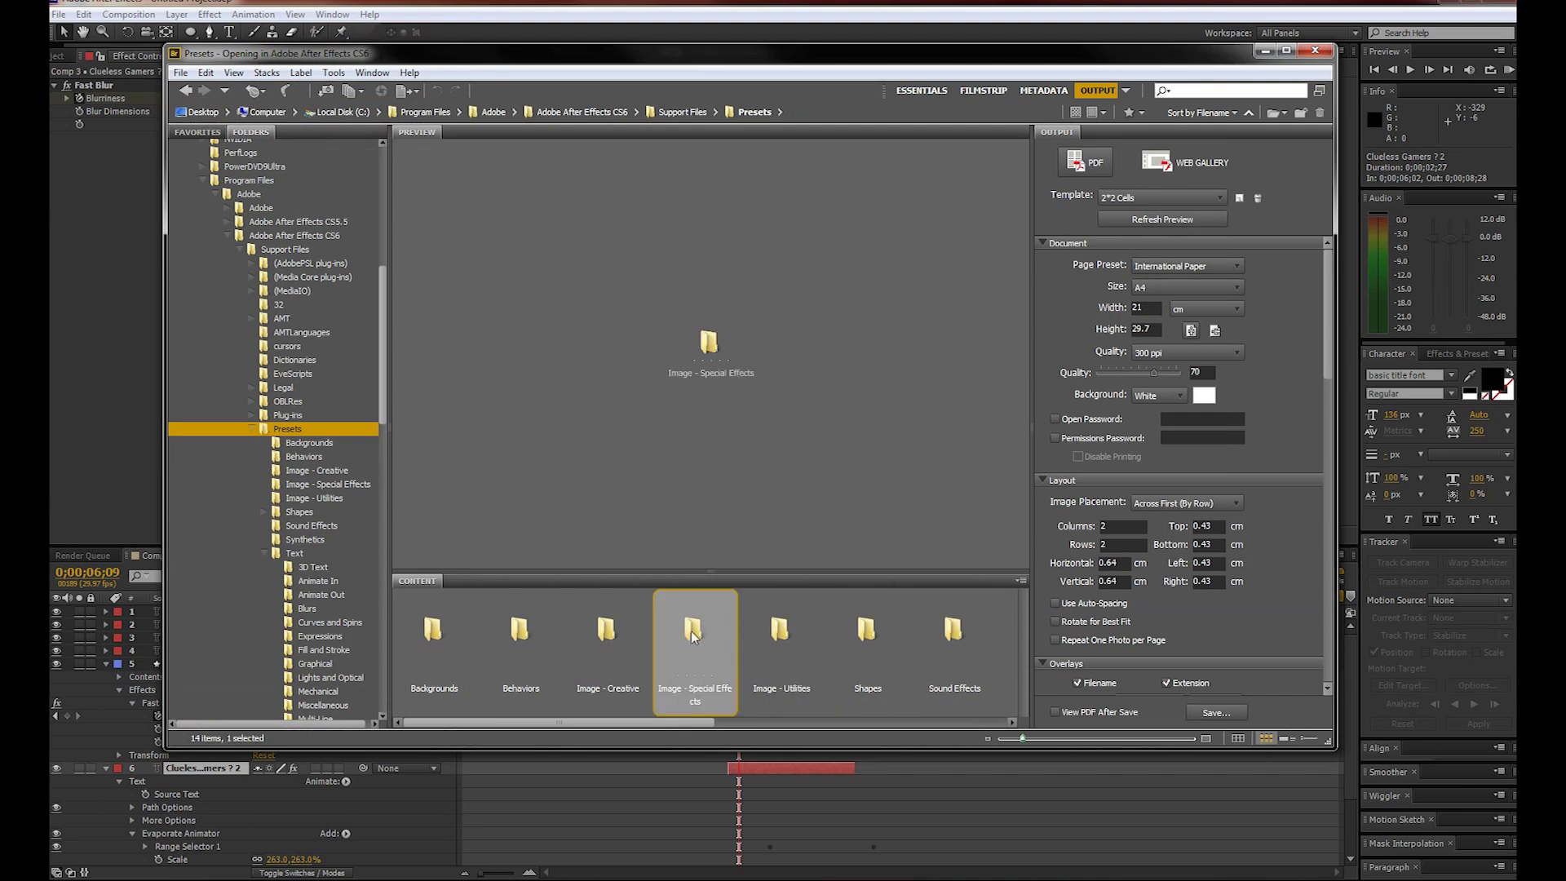
pyautogui.doubleClick(695, 638)
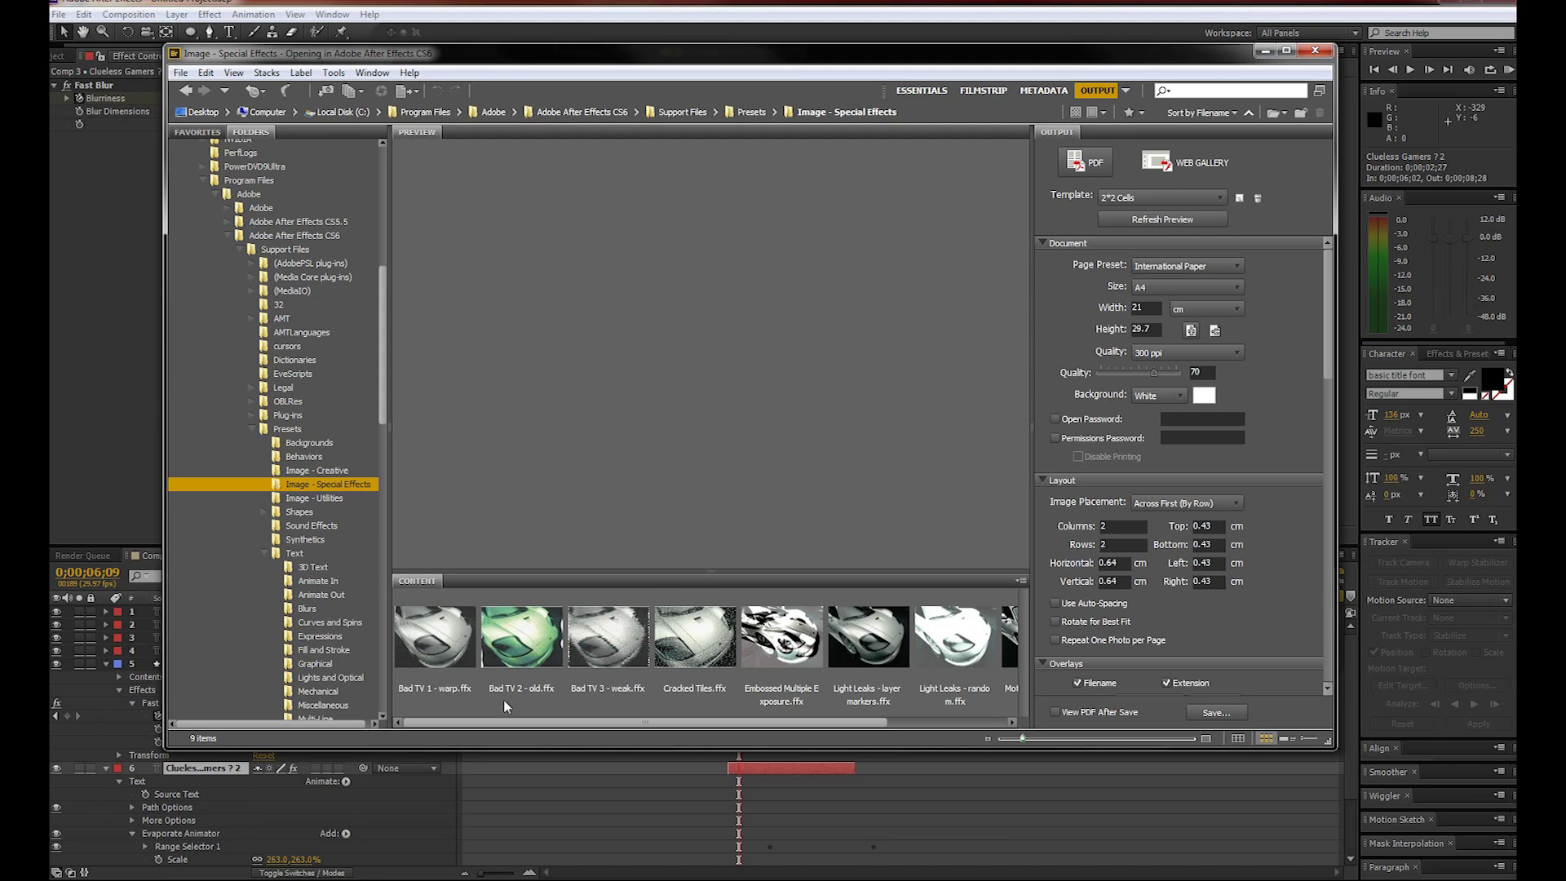
pyautogui.moveTo(536, 714); pyautogui.dragTo(594, 648)
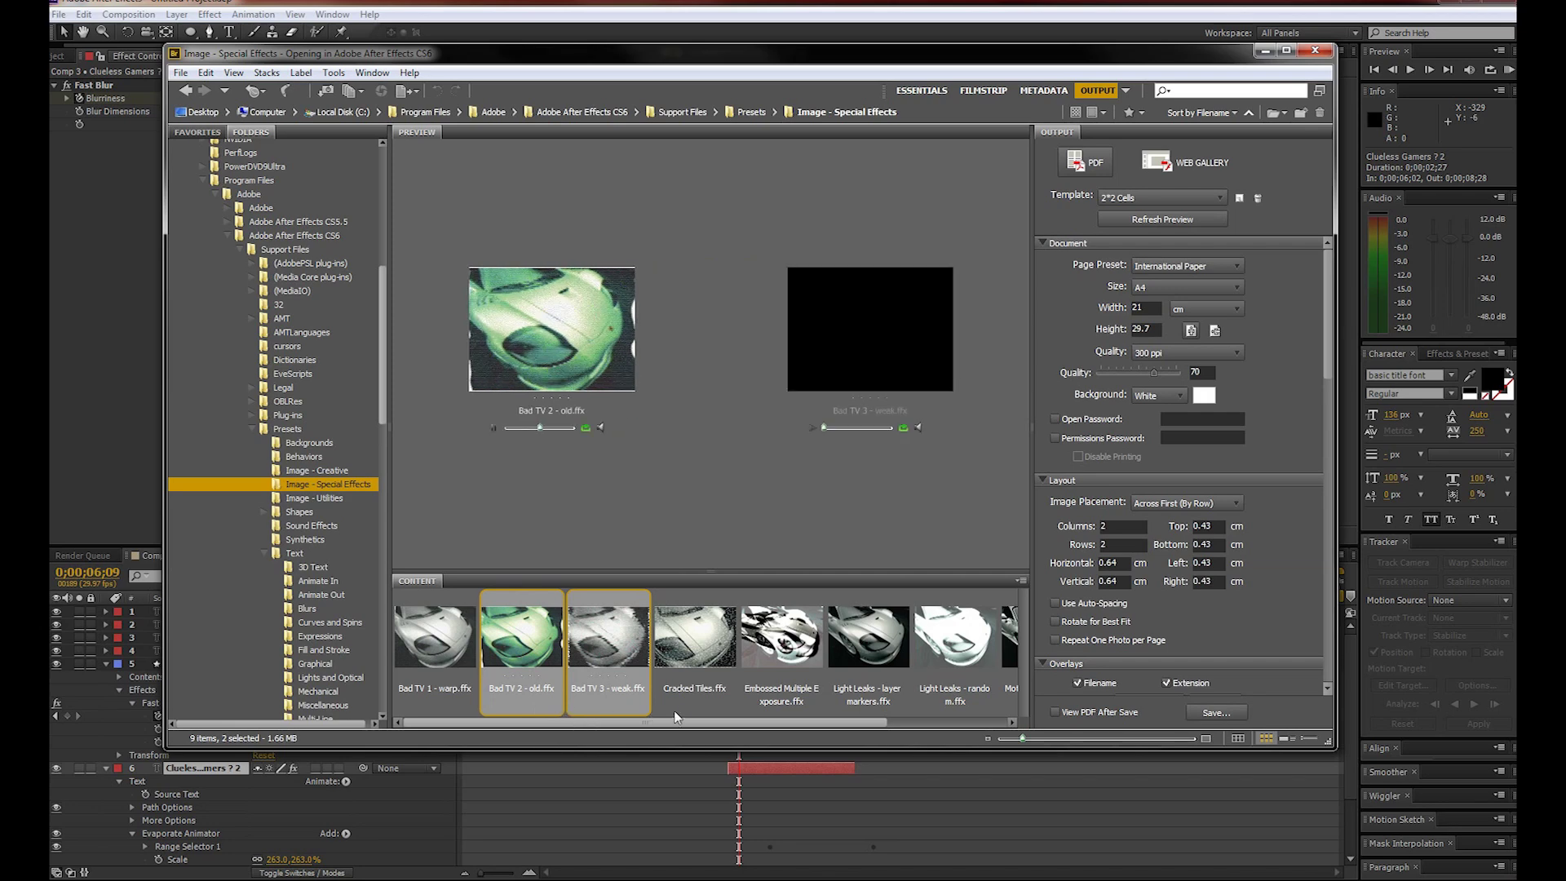
pyautogui.click(618, 647)
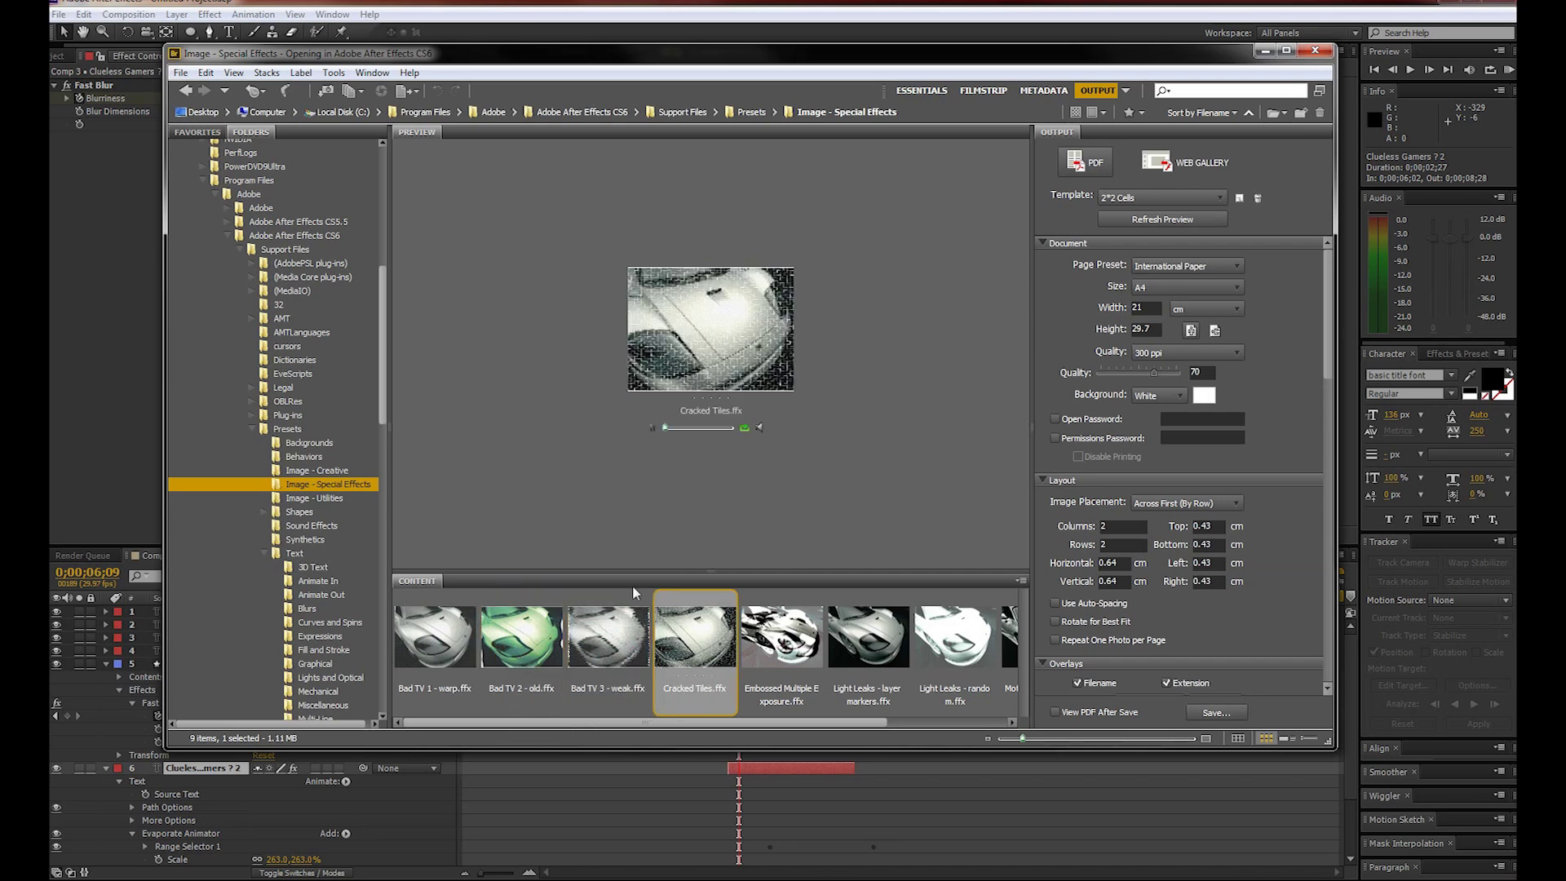
pyautogui.doubleClick(618, 646)
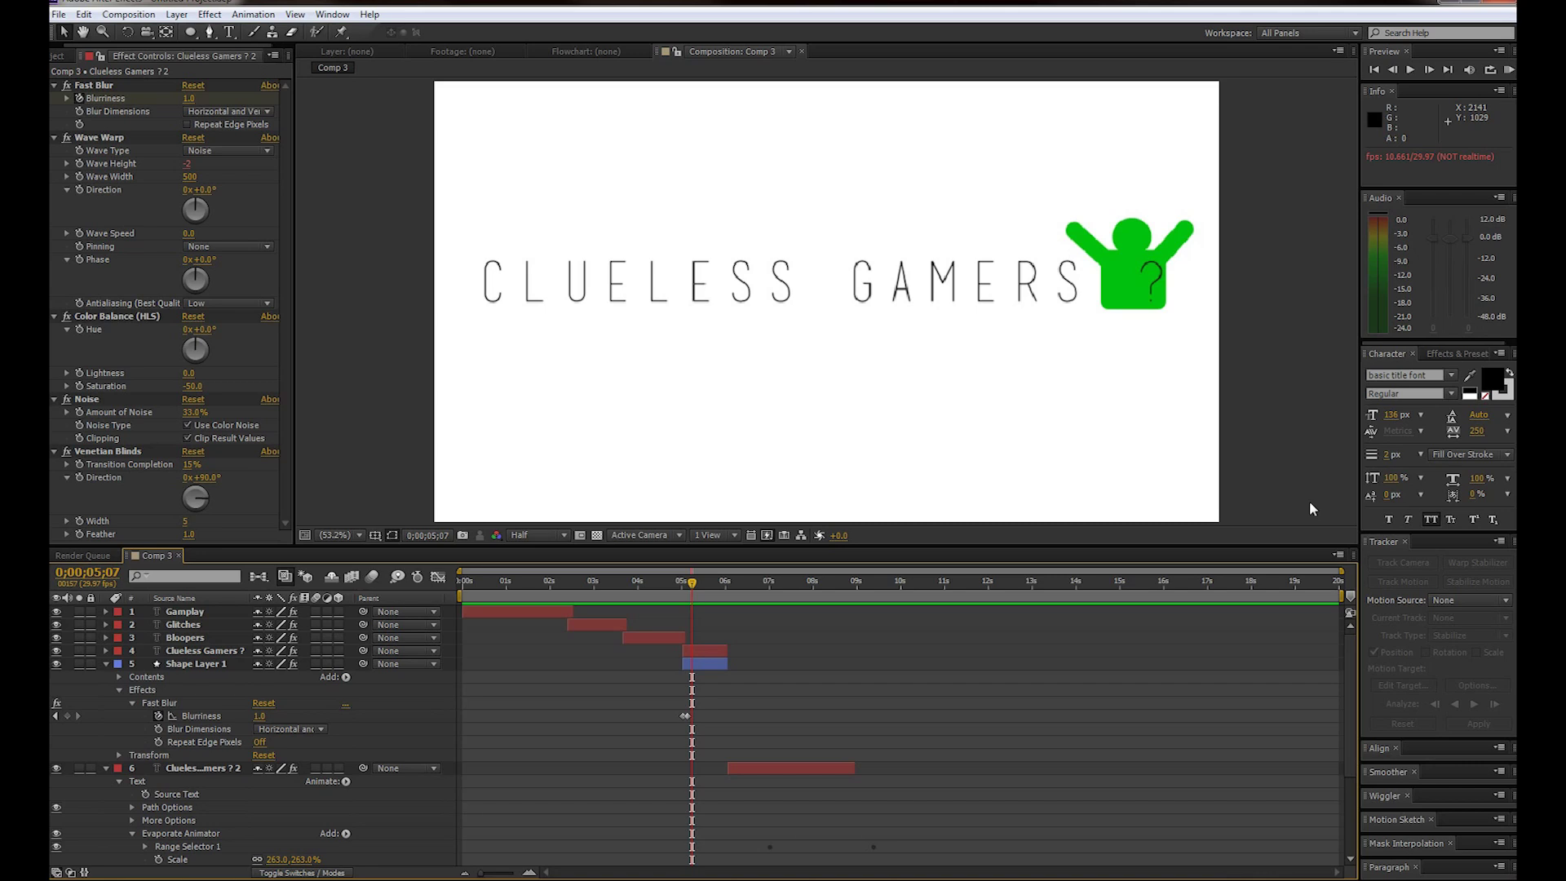
pyautogui.press('space')
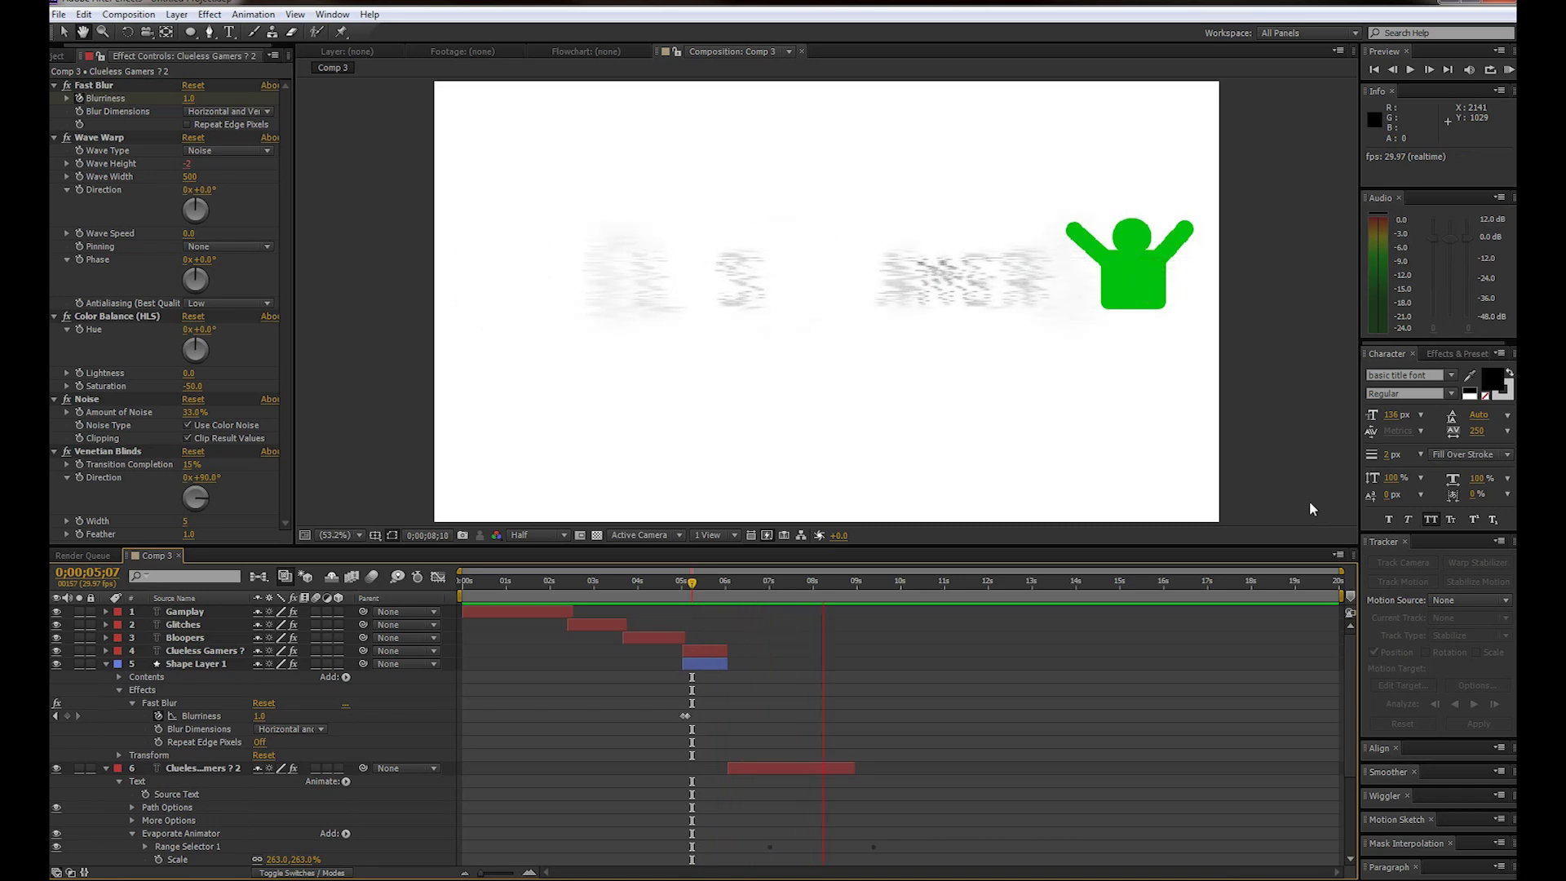
pyautogui.press('space')
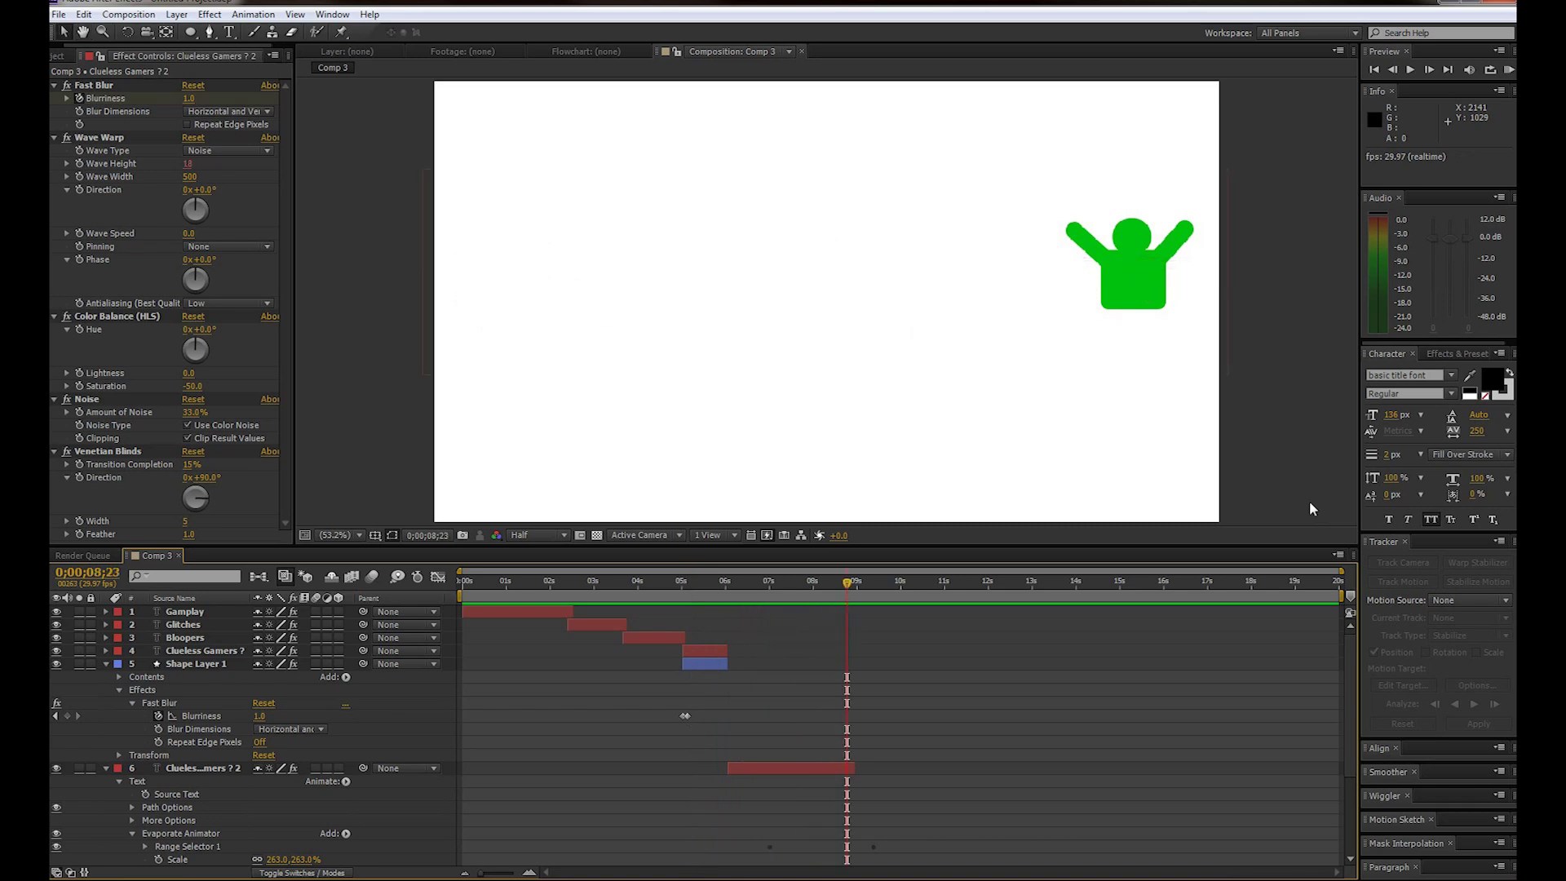
pyautogui.click(767, 584)
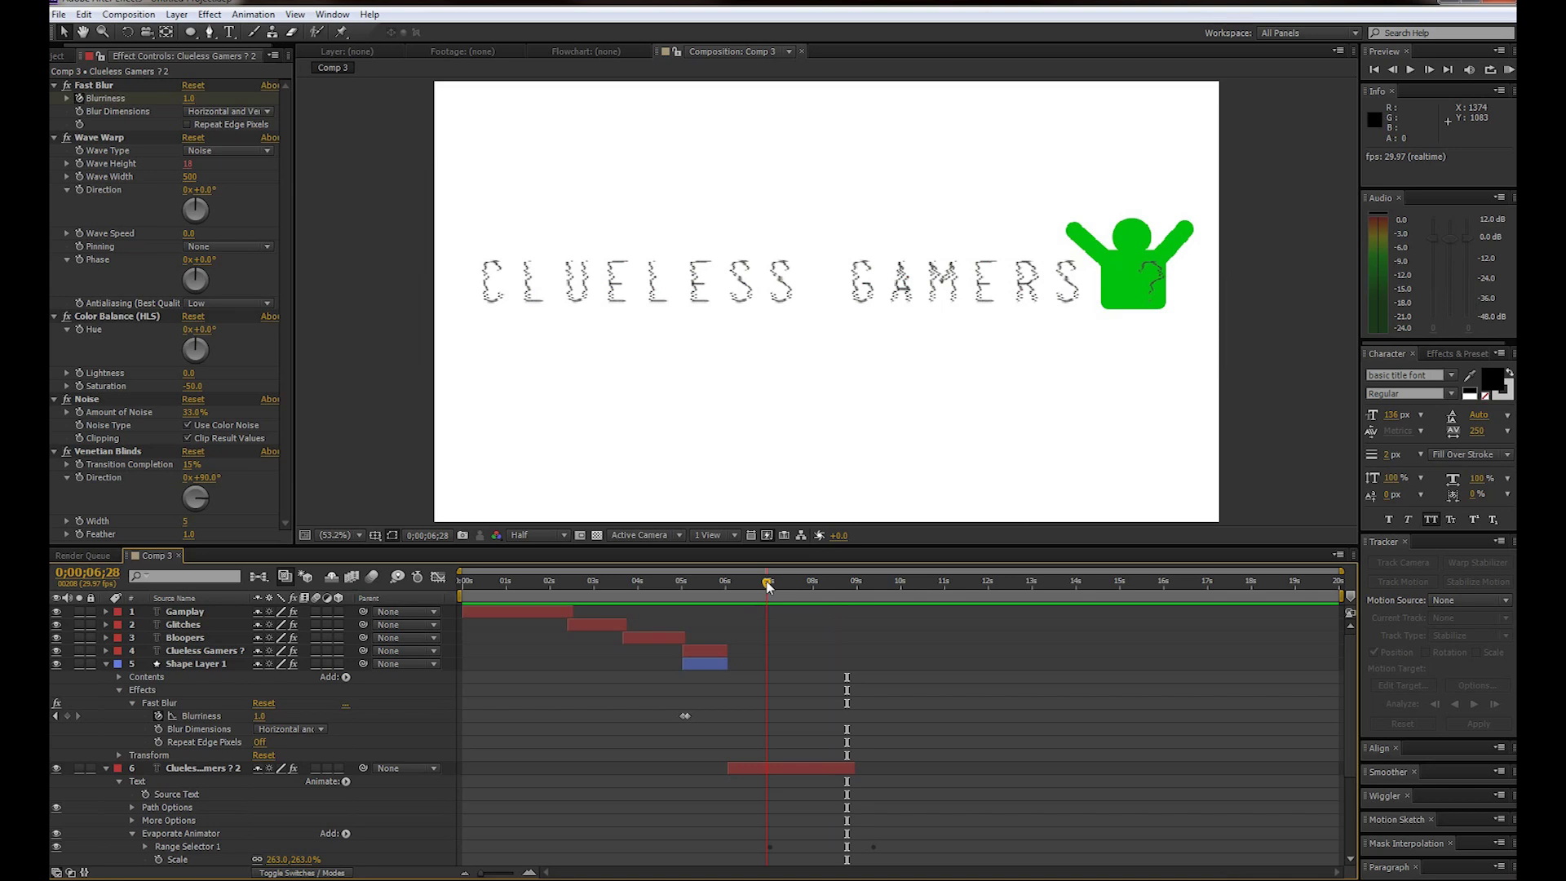
pyautogui.moveTo(767, 584)
pyautogui.mouseDown()
pyautogui.moveTo(849, 605)
pyautogui.moveTo(735, 604)
pyautogui.moveTo(777, 608)
pyautogui.moveTo(761, 608)
pyautogui.mouseUp()
# Step: Move the Range Selector 1 Offset keyframes on Clueless Gamers ? 2 to 0;00;06;26 and about 0;00;07;23
pyautogui.click(735, 765)
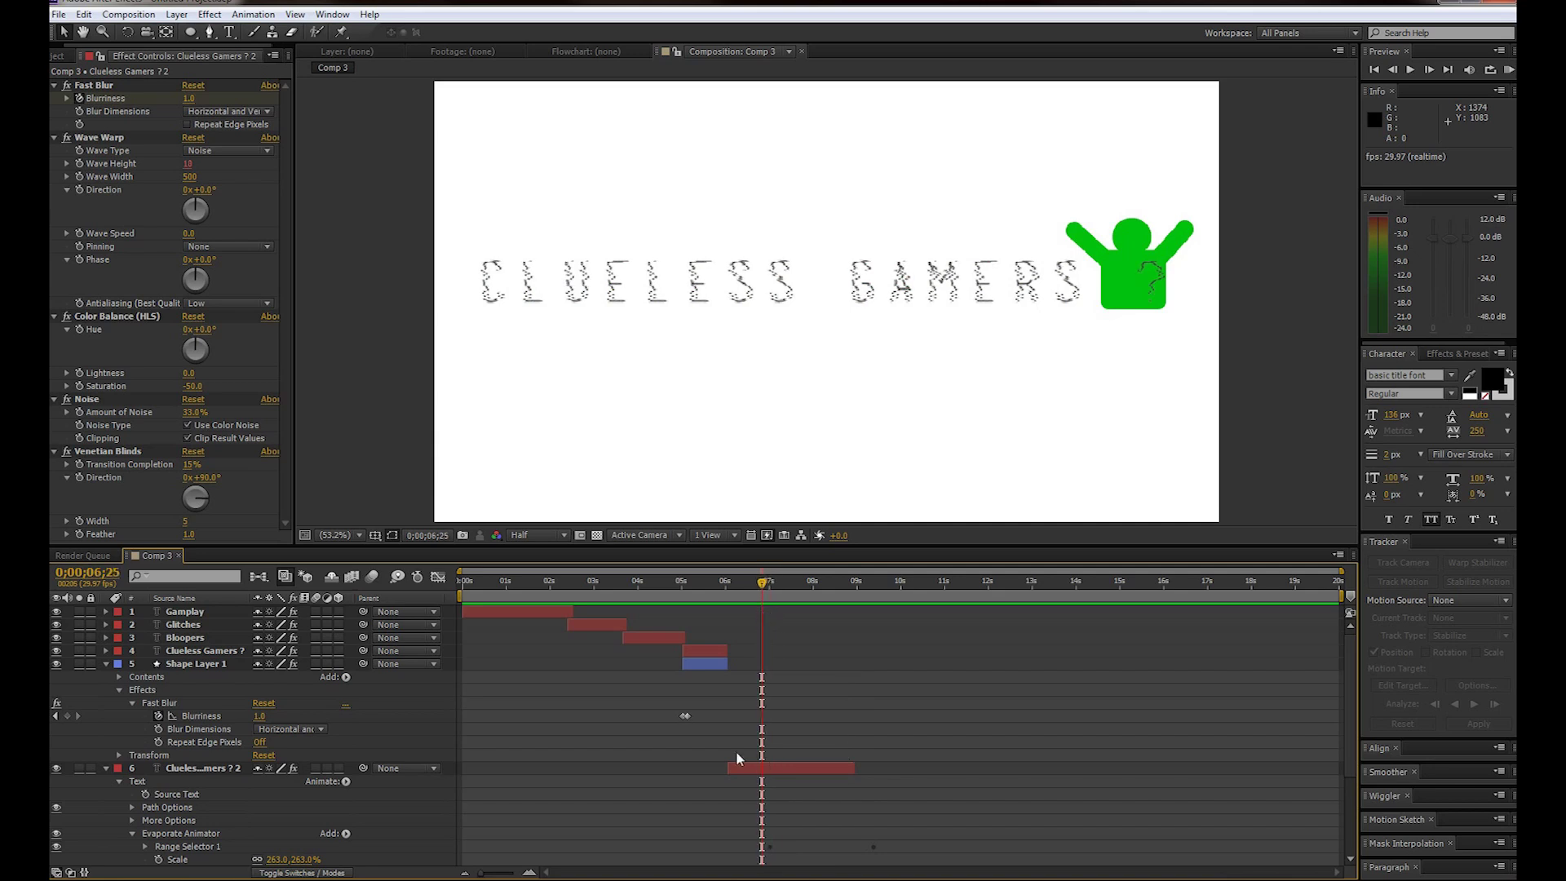
pyautogui.scroll(-3, 527, 843)
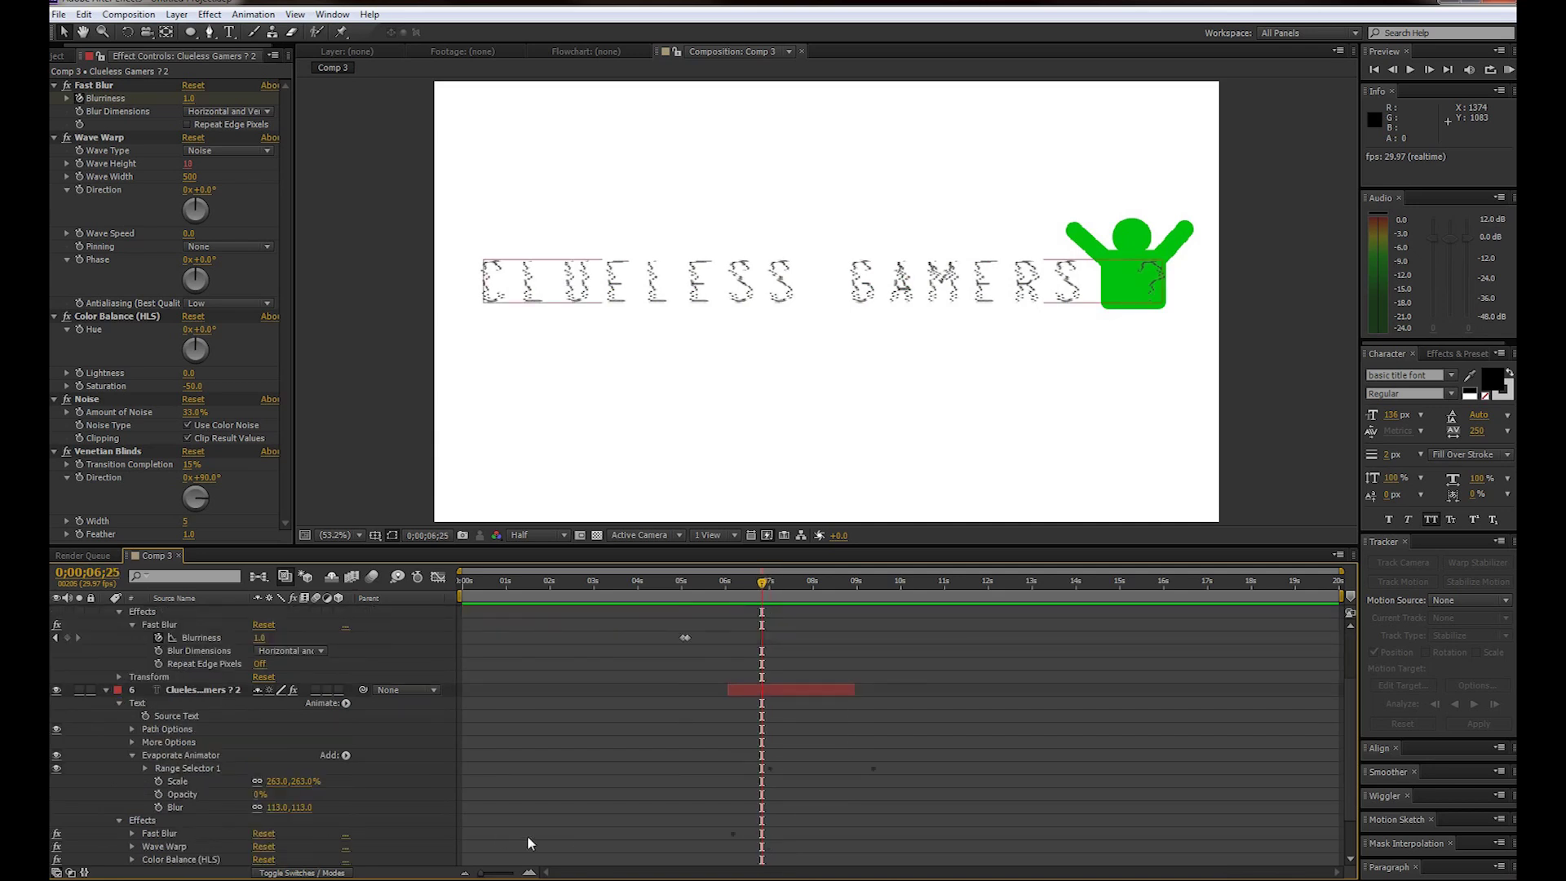
pyautogui.click(146, 769)
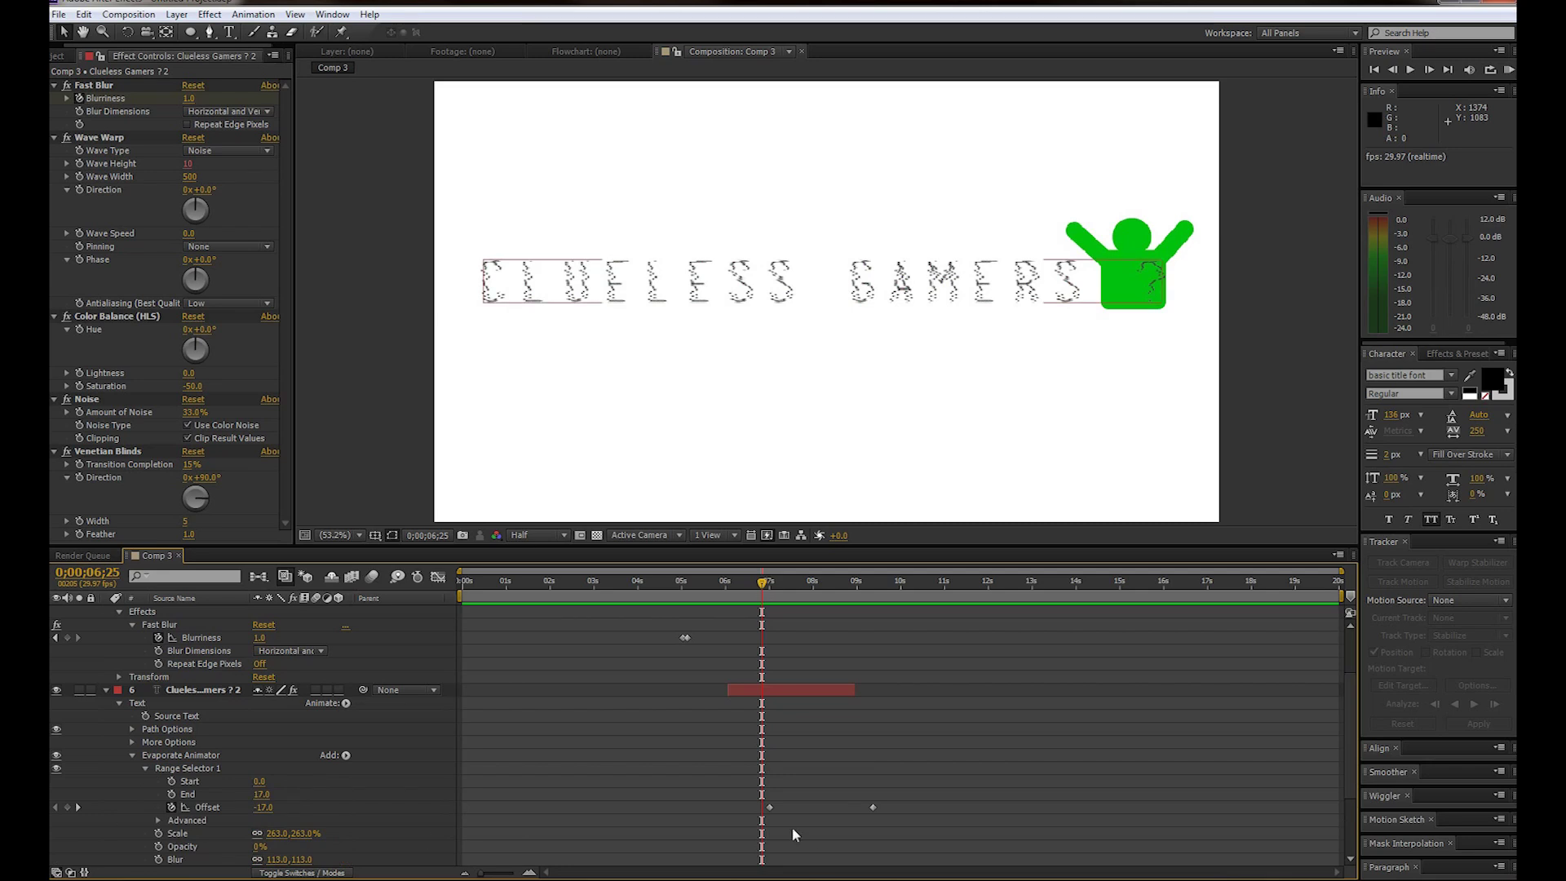
pyautogui.moveTo(770, 810)
pyautogui.moveTo(770, 810); pyautogui.dragTo(764, 815)
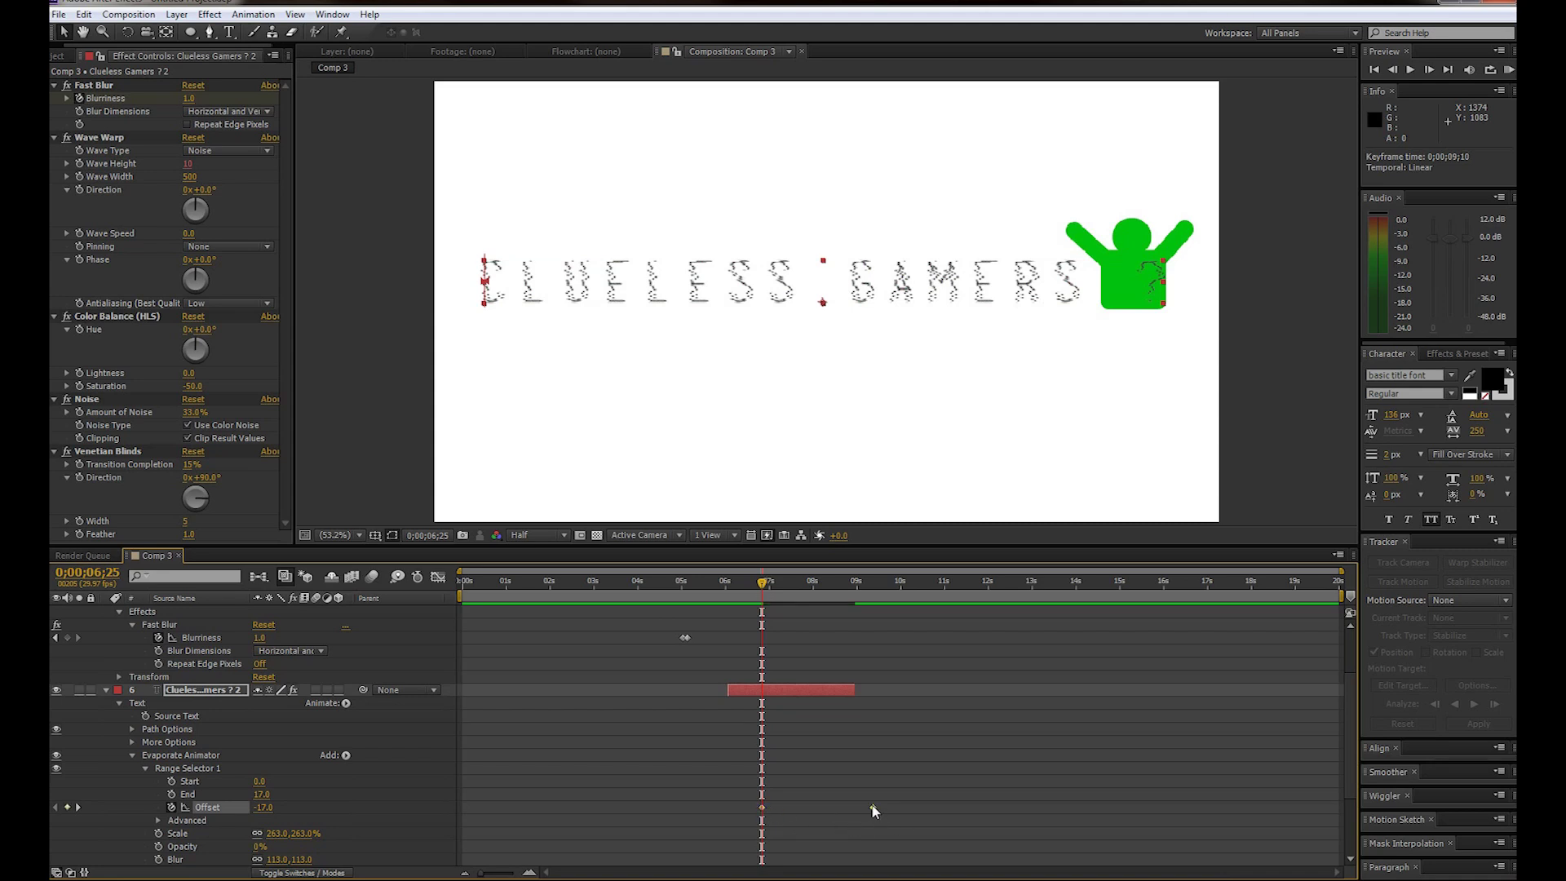
pyautogui.moveTo(872, 809); pyautogui.dragTo(802, 812)
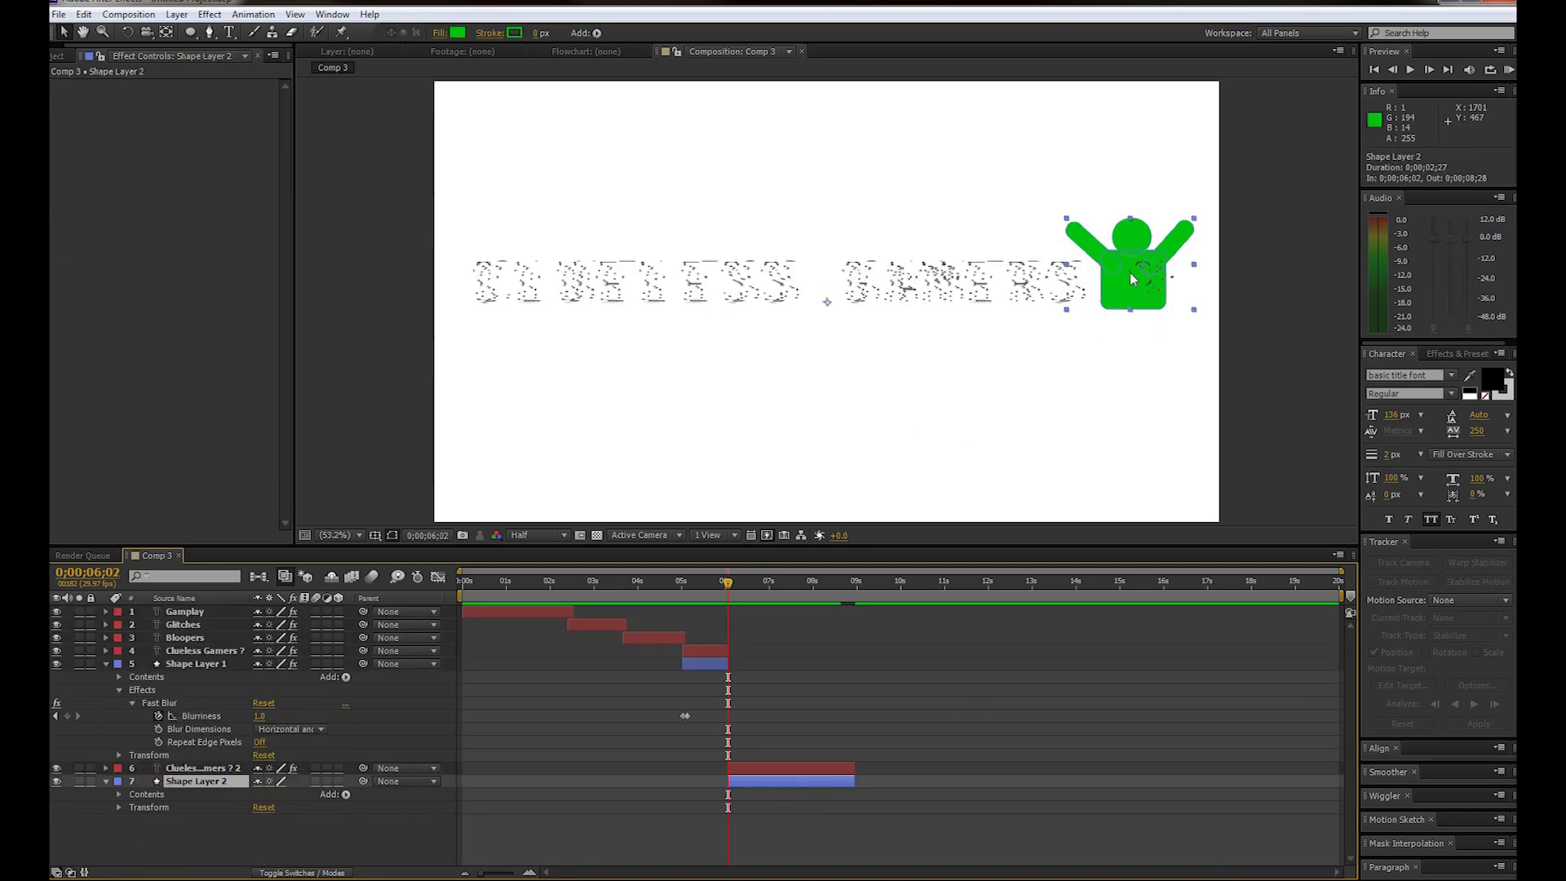
# Step: Apply Bad TV 3 - weak to Shape Layer 2 from Recent Animation Presets, then return to the comp start
pyautogui.click(254, 15)
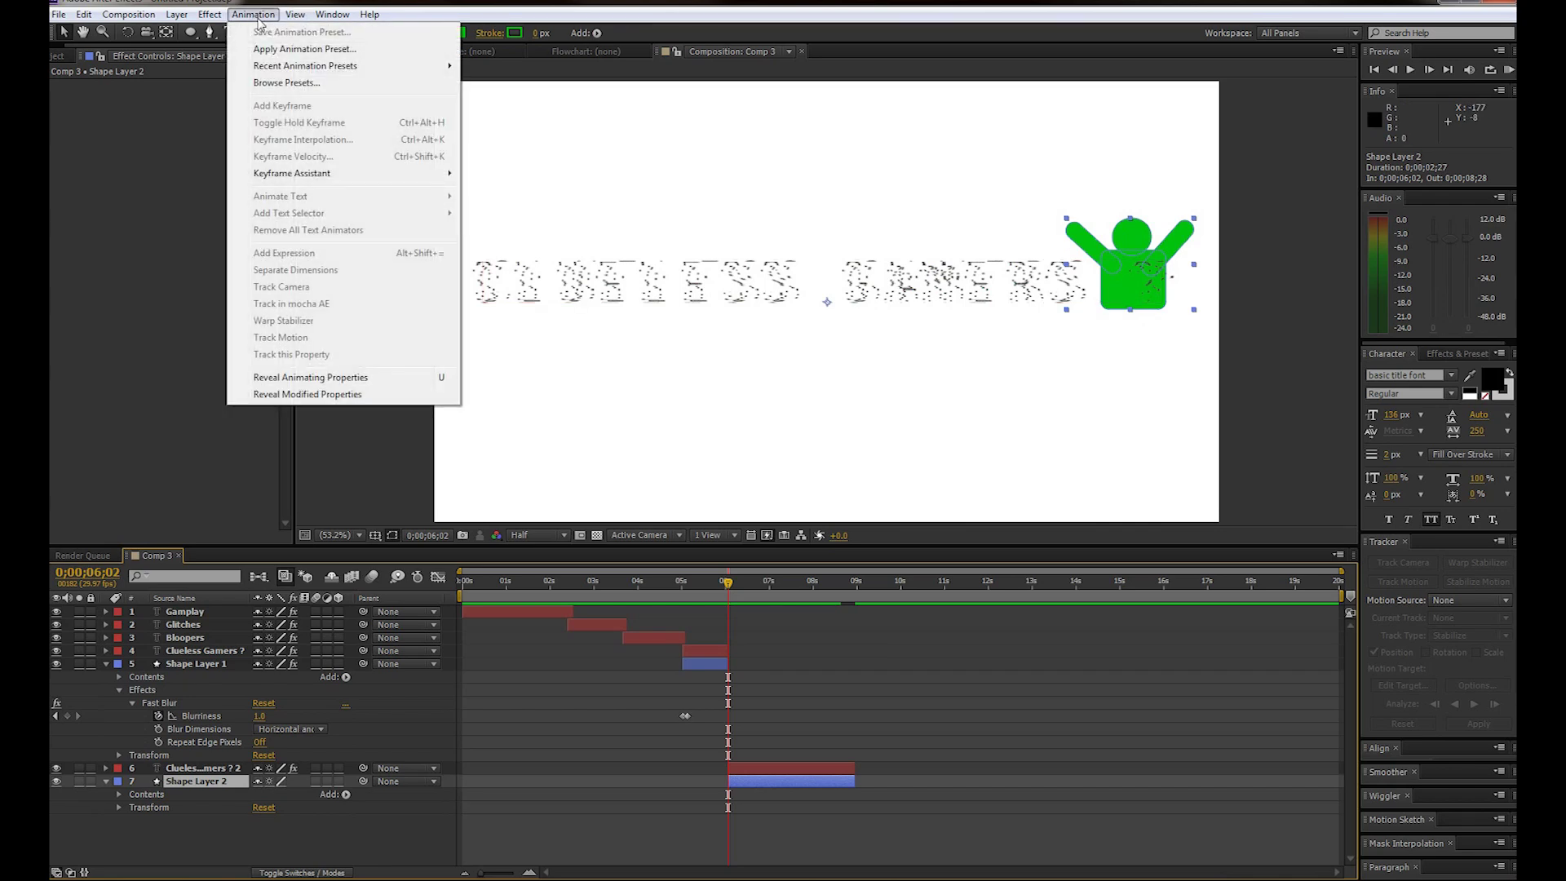
pyautogui.moveTo(303, 70)
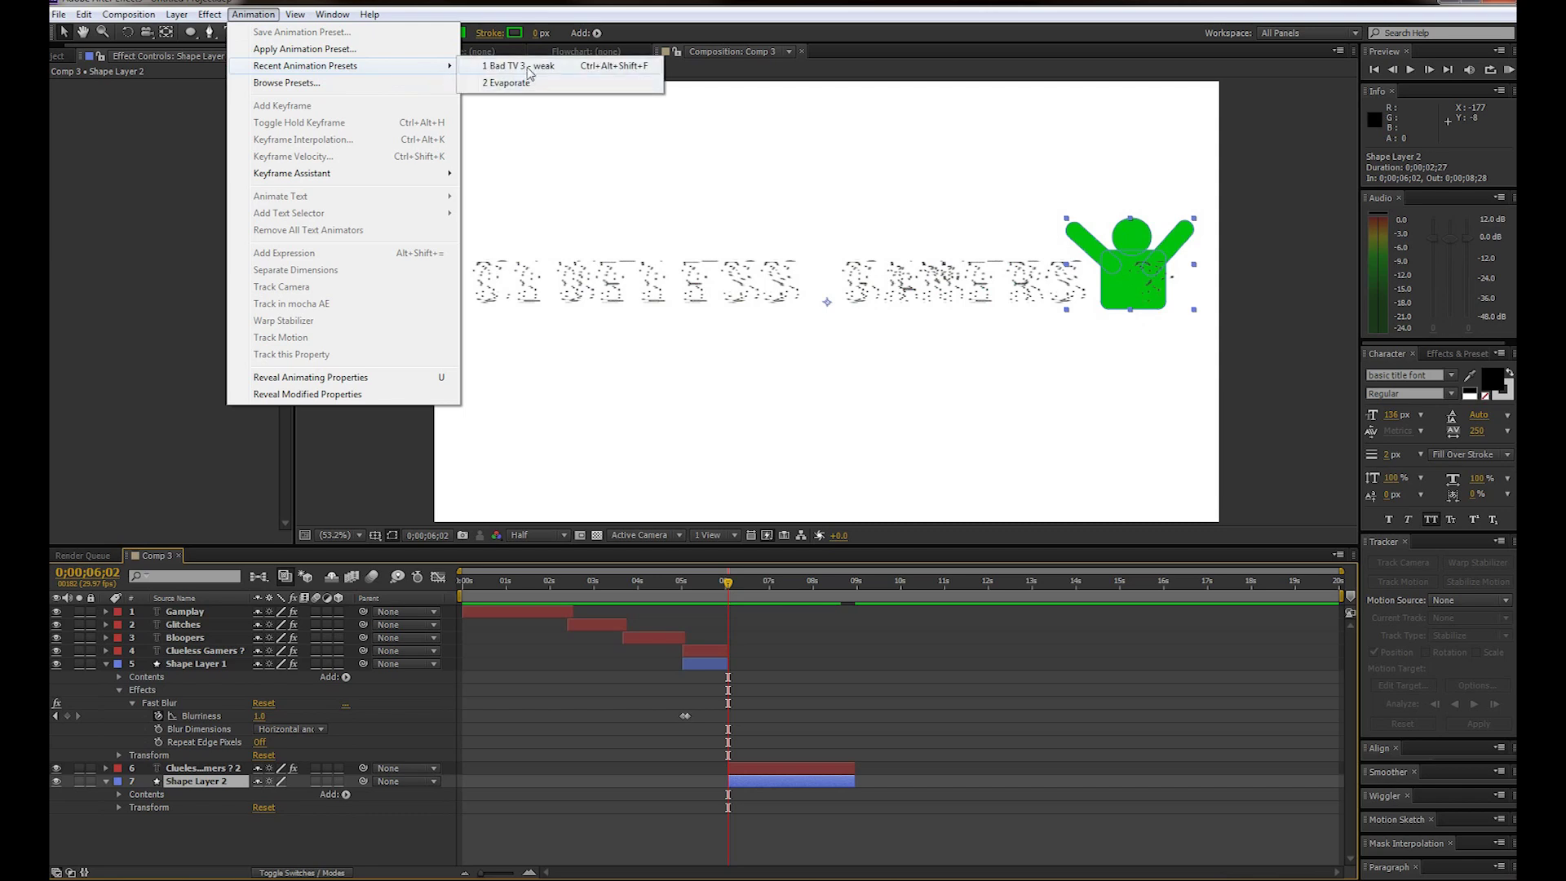
pyautogui.click(538, 69)
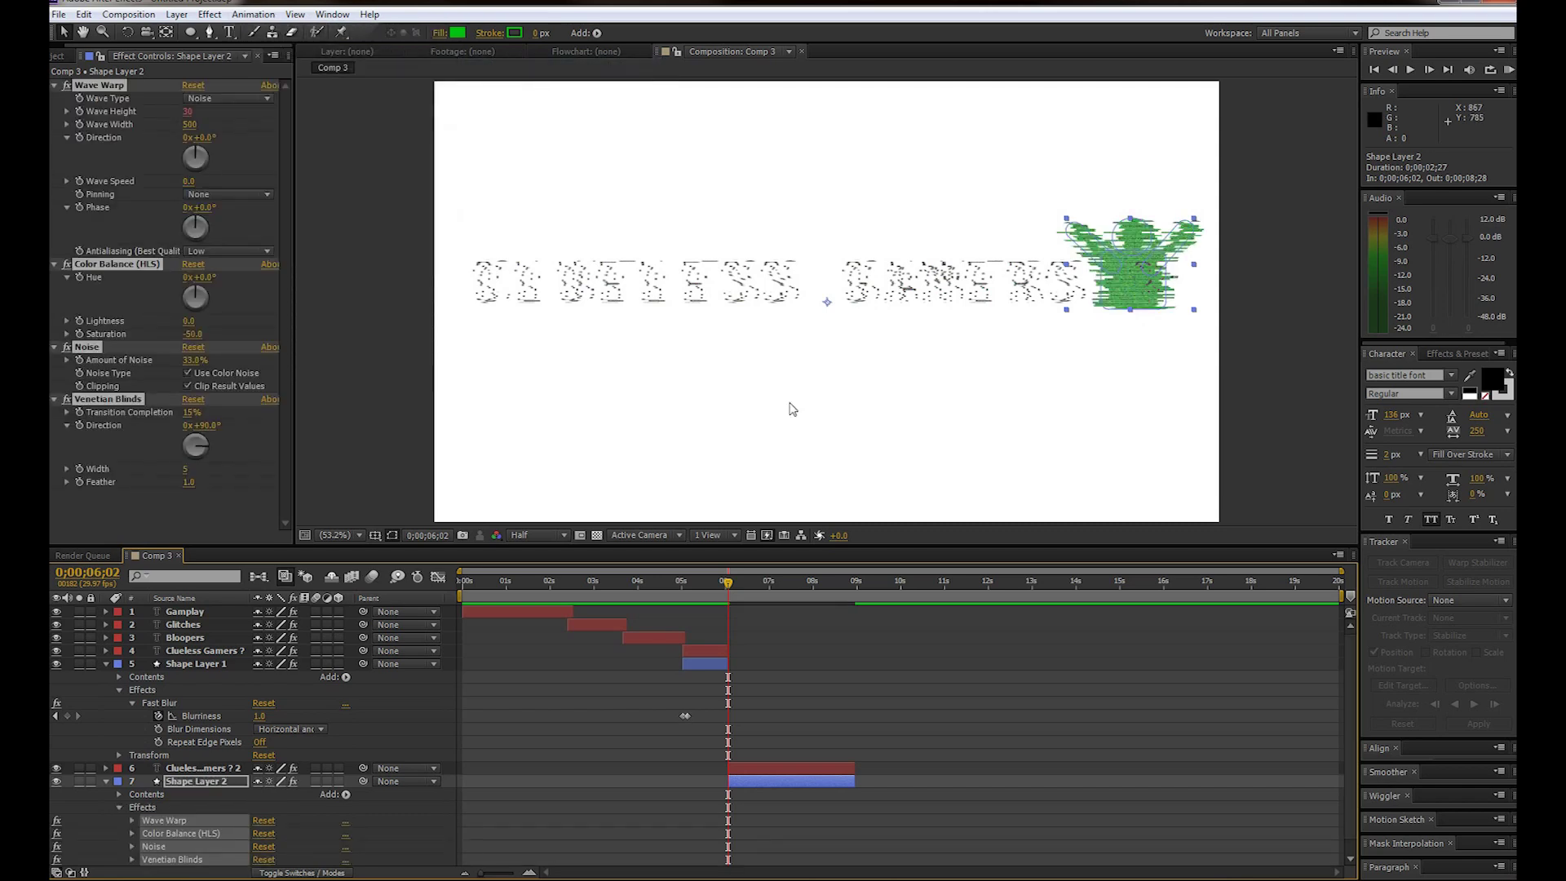
pyautogui.press('Home')
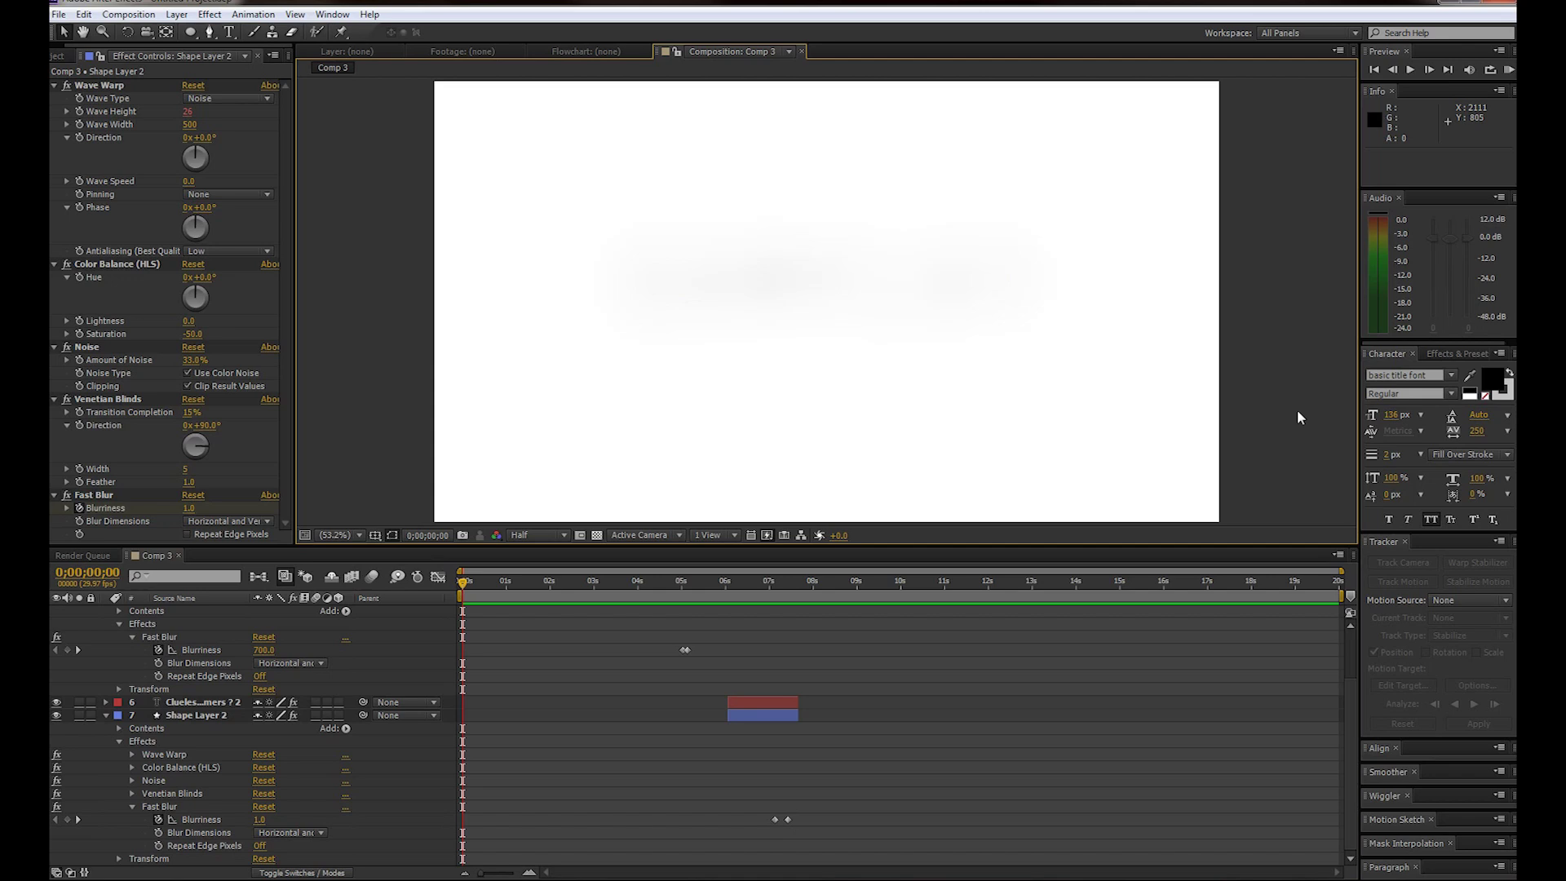
# Step: Switch to the Hand tool with H for panning the composition view
pyautogui.press('h')
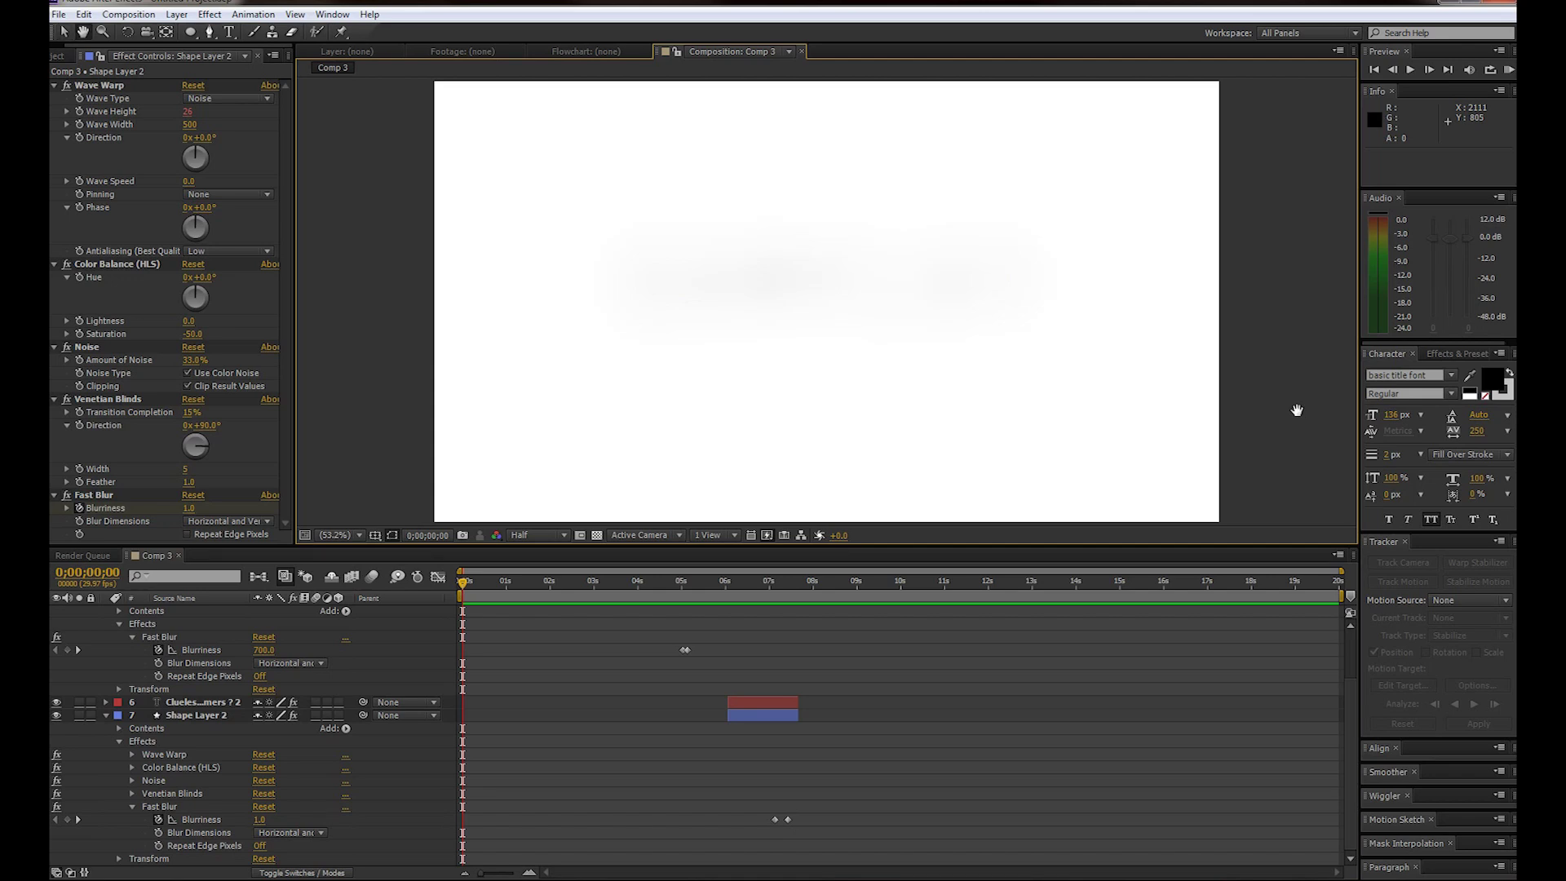